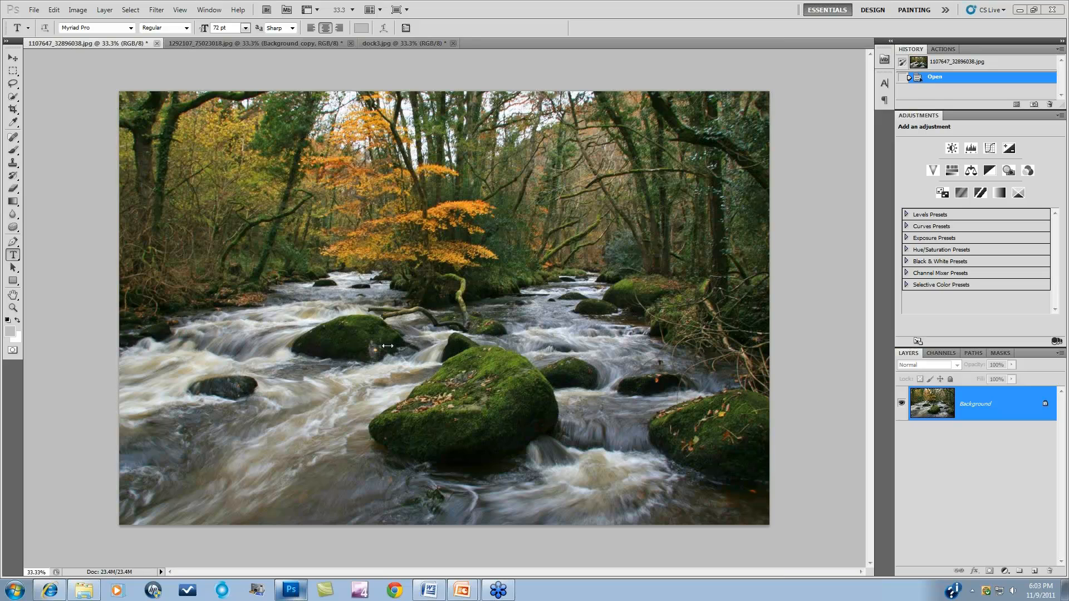
Open the stream photo in the Topaz Adjust 5 filter and reset all of its adjustments.
{"action": "left_click", "coordinate": [156, 11]}
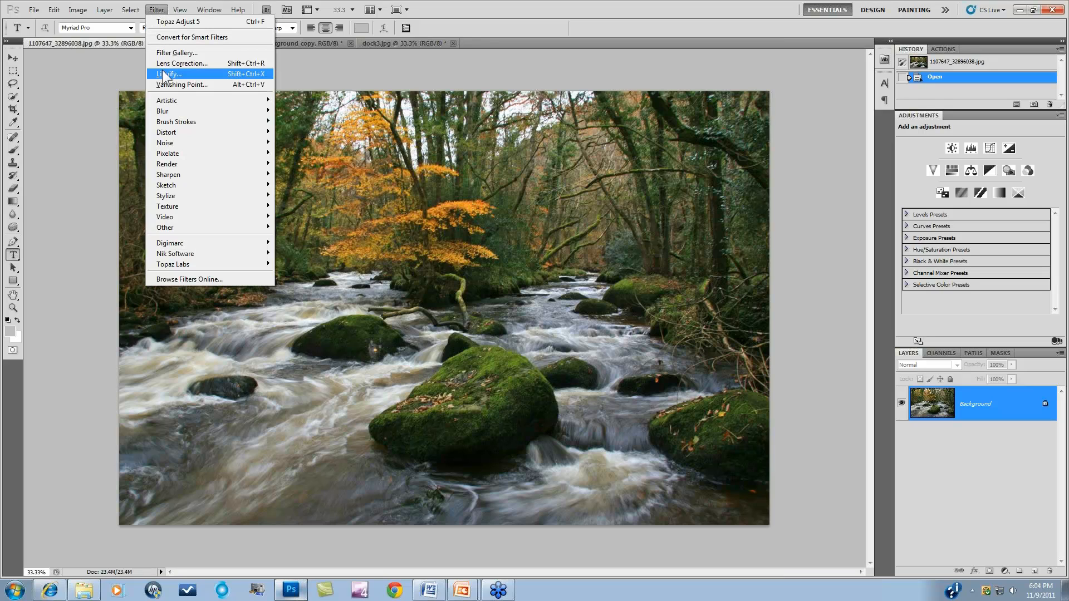
{"action": "mouse_move", "coordinate": [175, 265]}
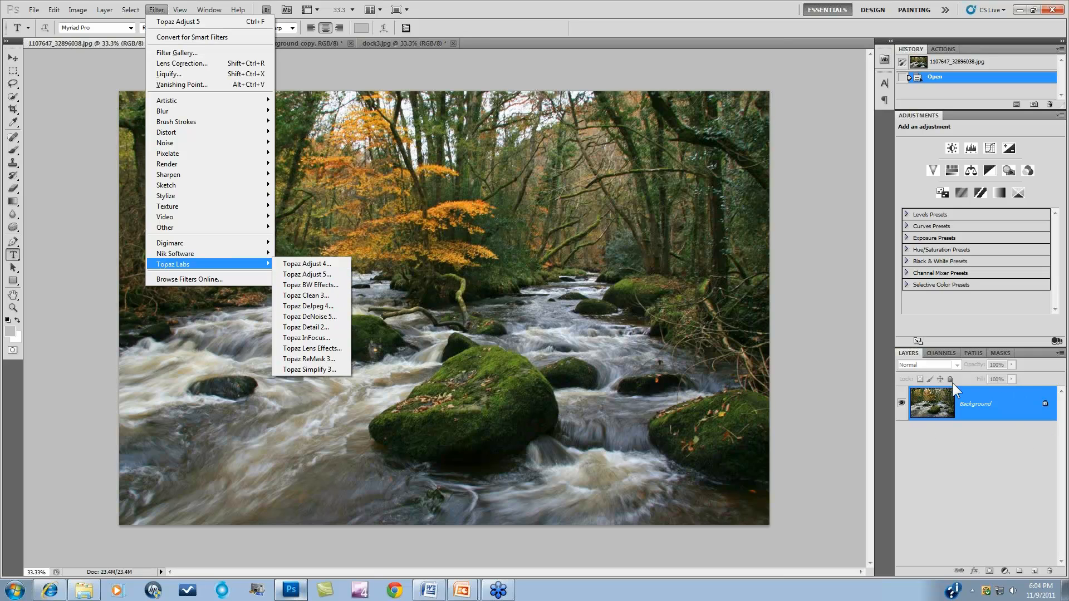
{"action": "left_click", "coordinate": [305, 275]}
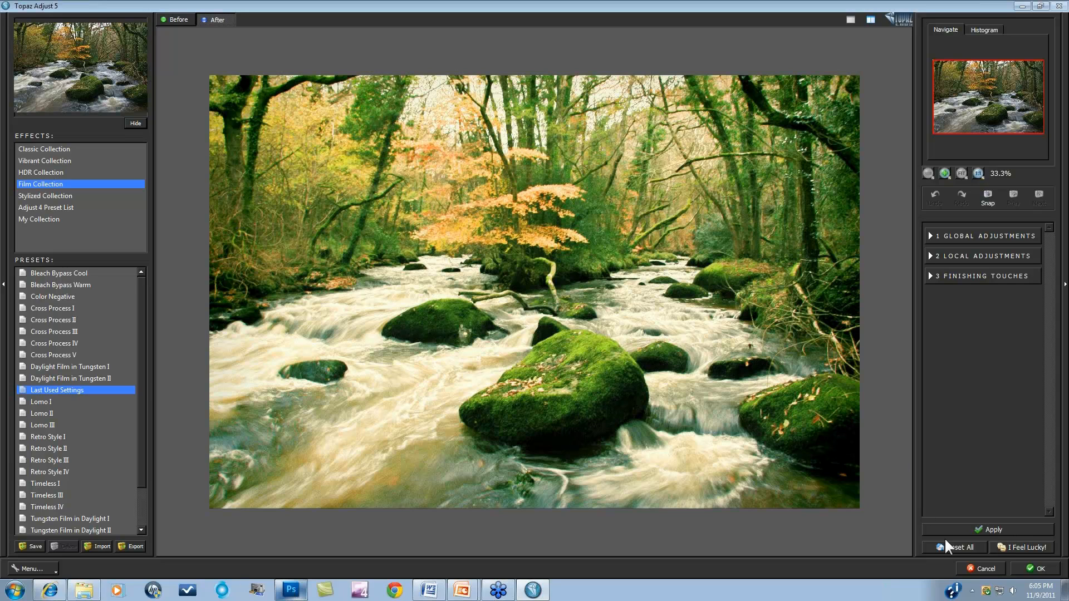
{"action": "left_click", "coordinate": [956, 549]}
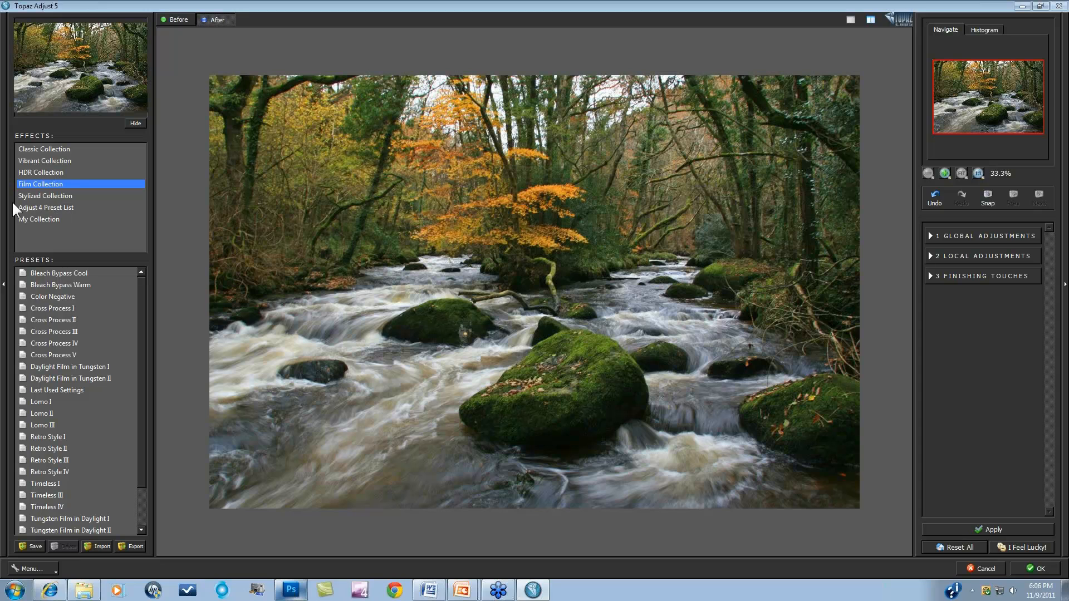
Browse the Adjust 4 Preset List and preview Brilliant Cold and Photo Pop from the Classic Collection.
{"action": "left_click", "coordinate": [45, 207]}
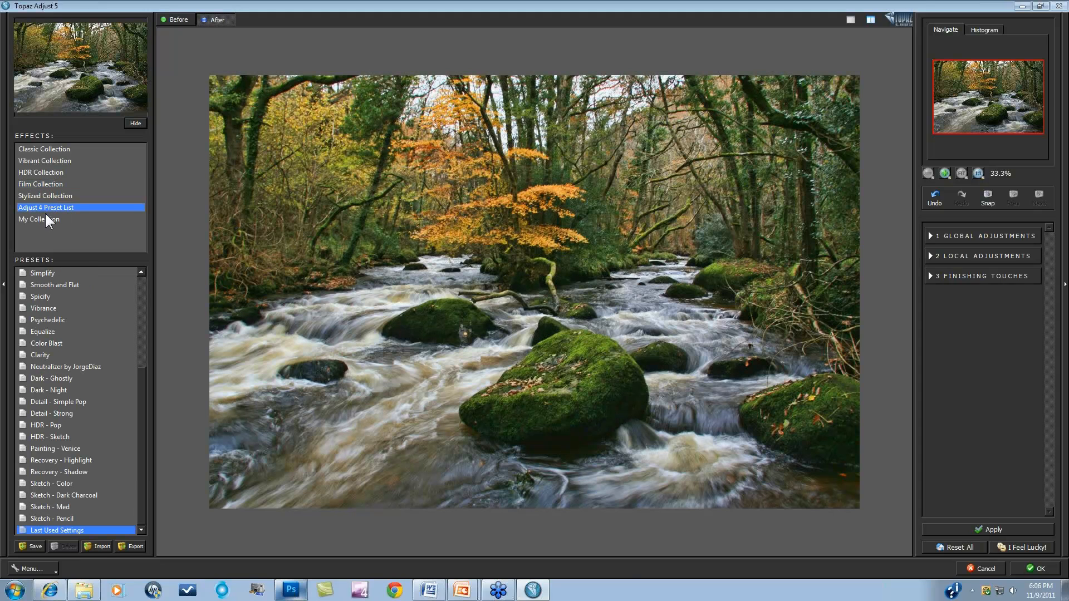
{"action": "left_click_drag", "start_coordinate": [143, 384], "coordinate": [152, 284]}
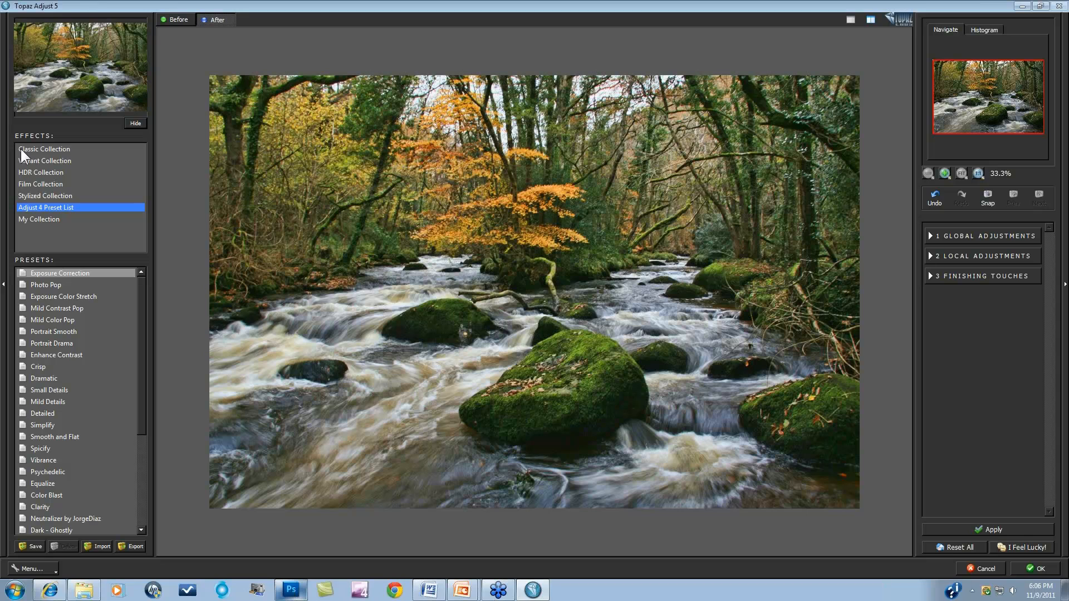
{"action": "left_click", "coordinate": [34, 147]}
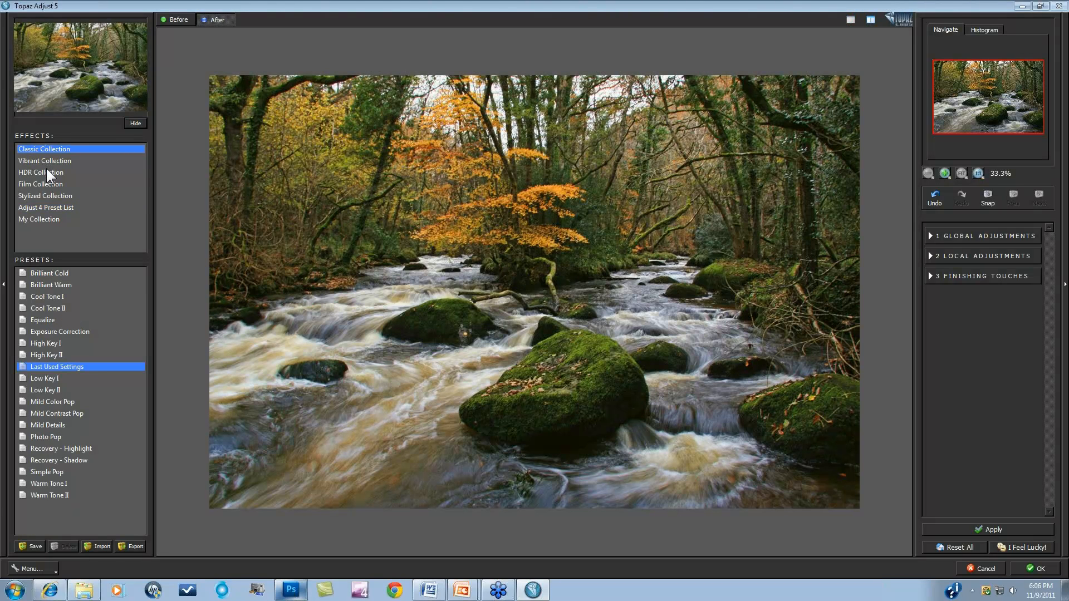
{"action": "left_click", "coordinate": [55, 274]}
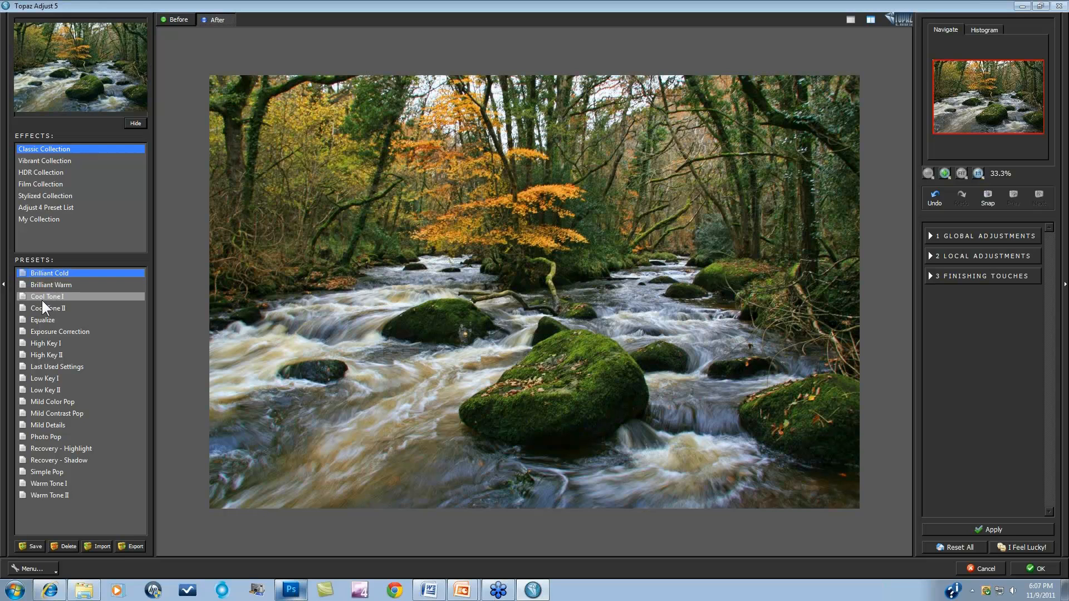
{"action": "left_click", "coordinate": [49, 436]}
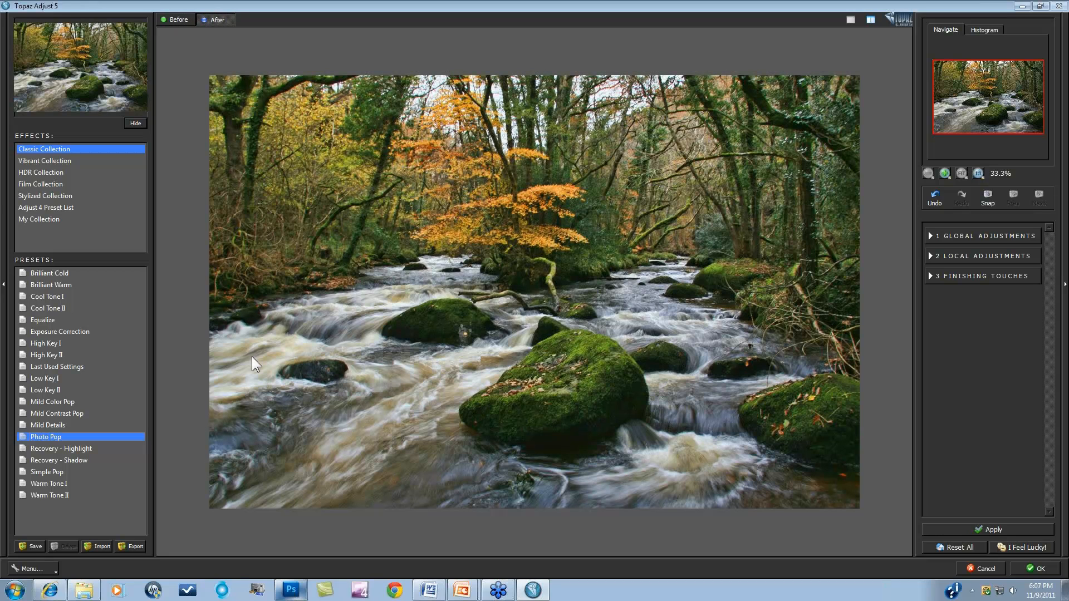
Preview the Autumn and Spicify presets from the Vibrant Collection on the stream photo.
{"action": "left_click", "coordinate": [56, 160]}
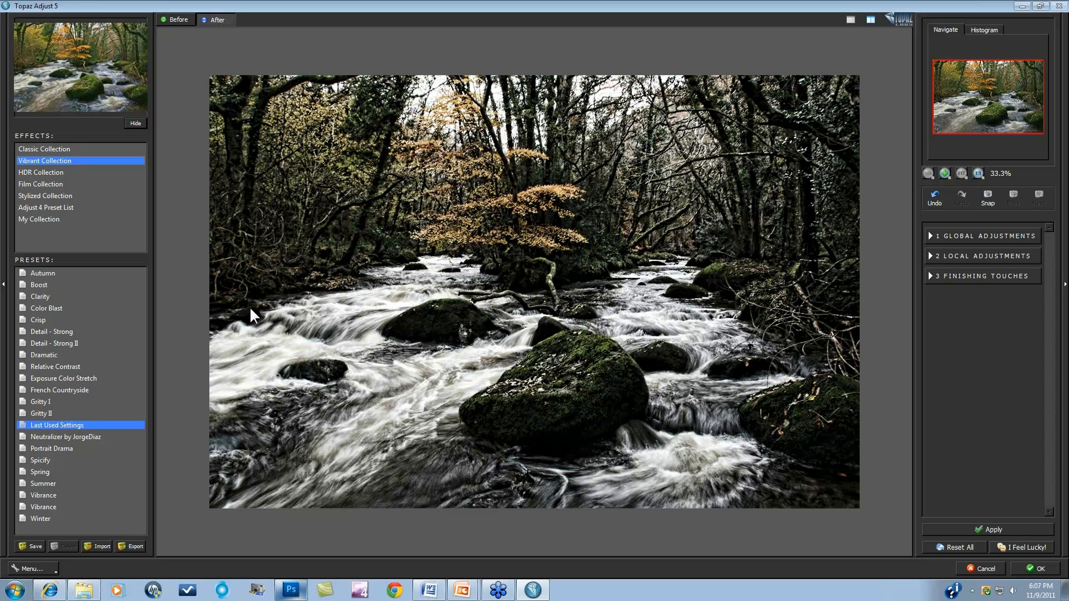
{"action": "left_click", "coordinate": [59, 272]}
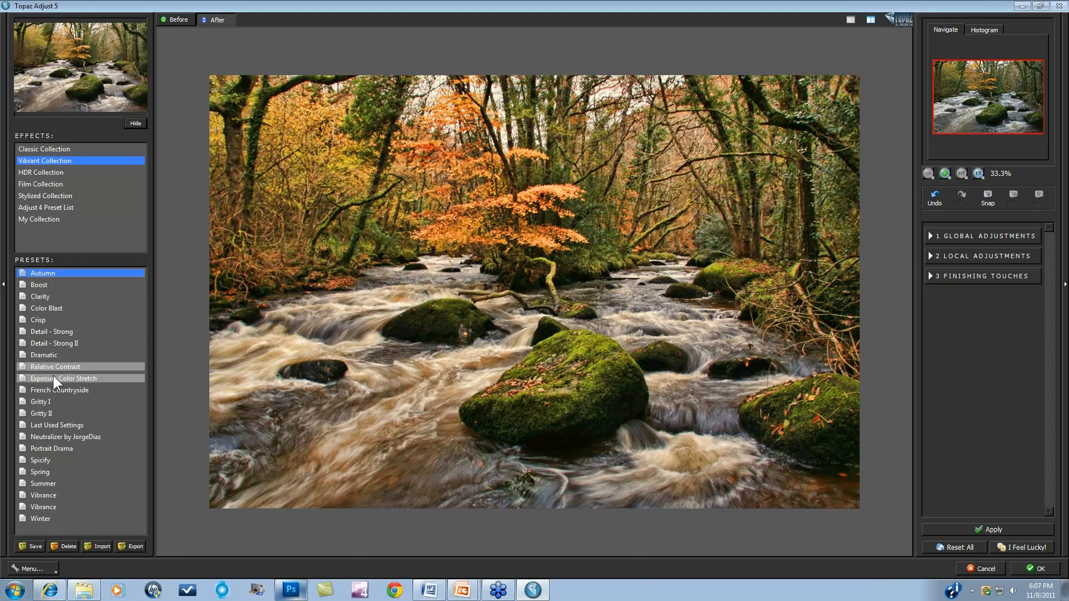
{"action": "left_click", "coordinate": [35, 461]}
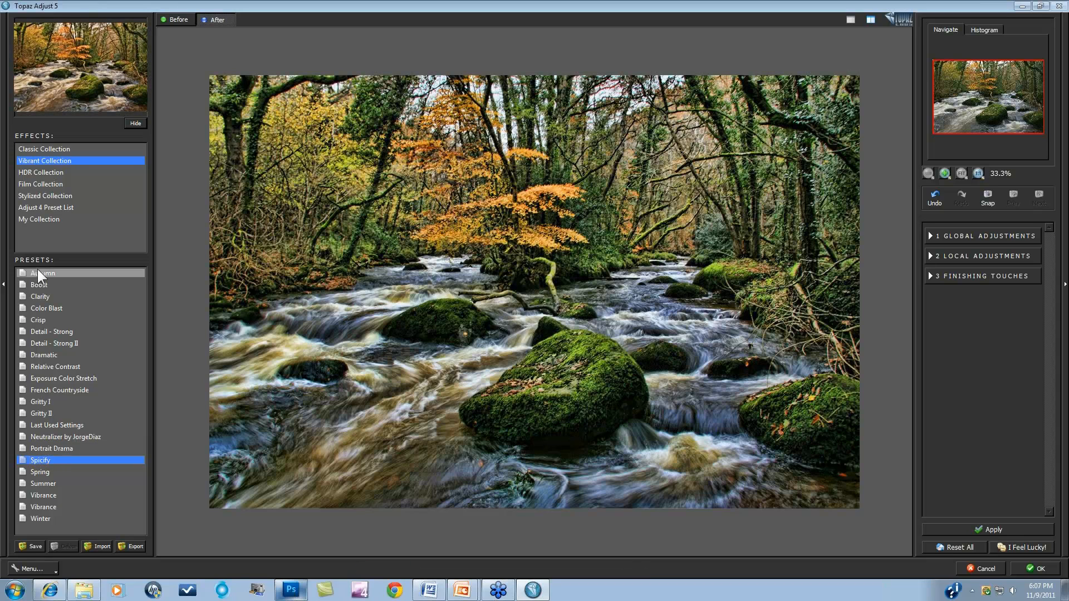
Preview the Light Pop Smooth and Heavy Pop Grunge presets from the HDR Collection.
{"action": "left_click", "coordinate": [35, 171]}
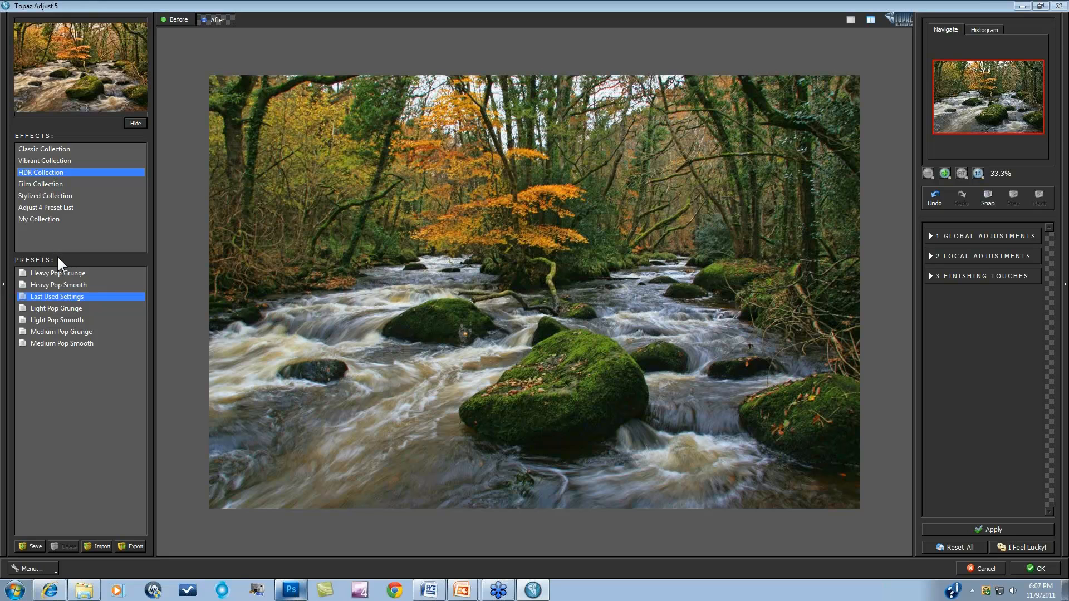
{"action": "left_click", "coordinate": [56, 320]}
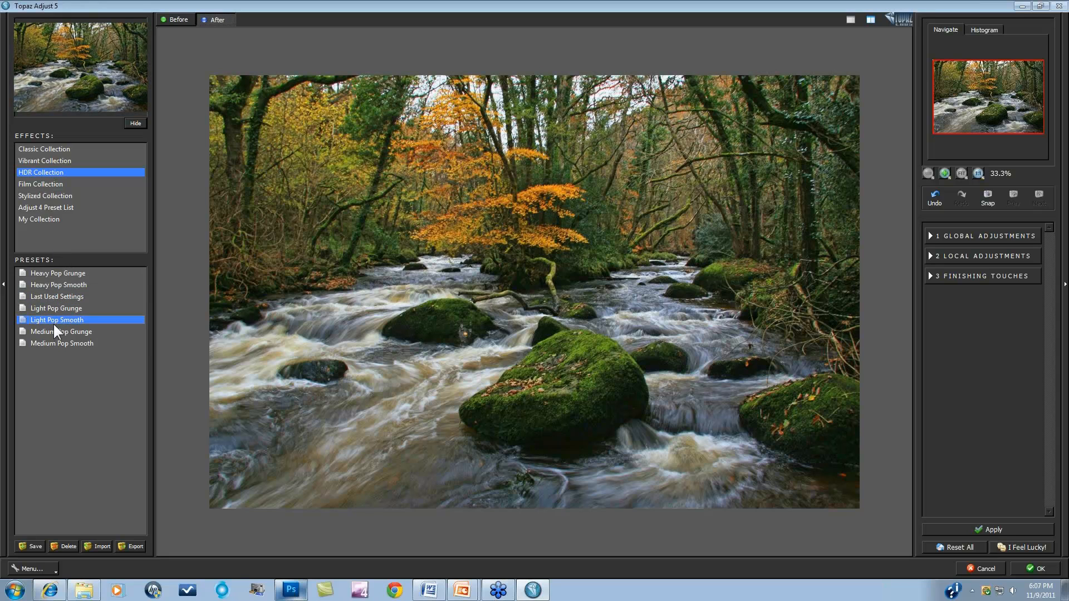
{"action": "left_click", "coordinate": [49, 273]}
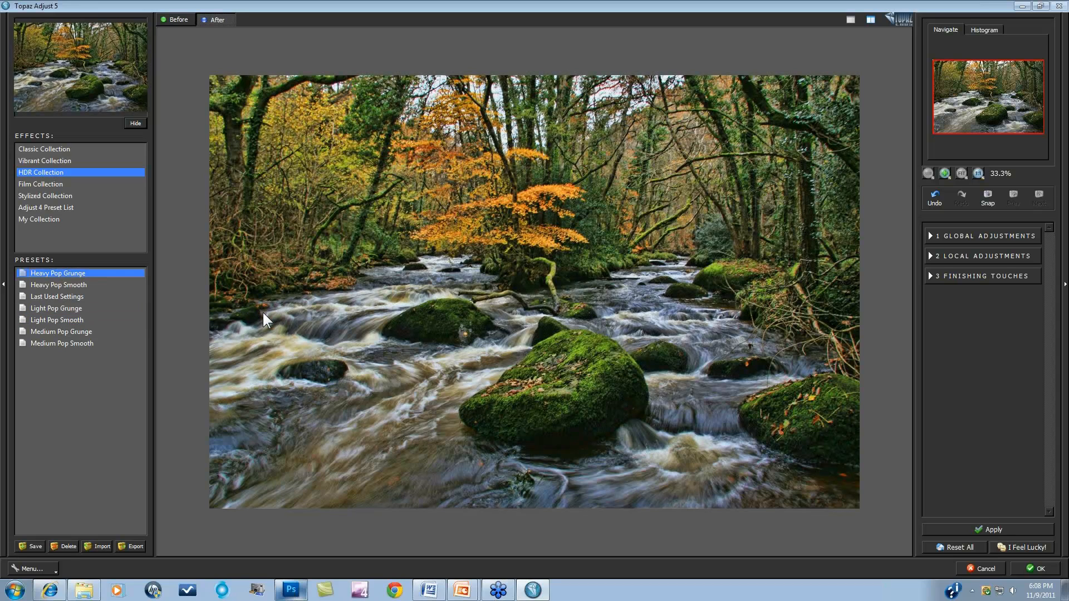
Preview the Film Collection presets Cross Process V, Bleach Bypass Warm, Lomo I, Retro Style II and Vintage Grunge II.
{"action": "left_click", "coordinate": [55, 185]}
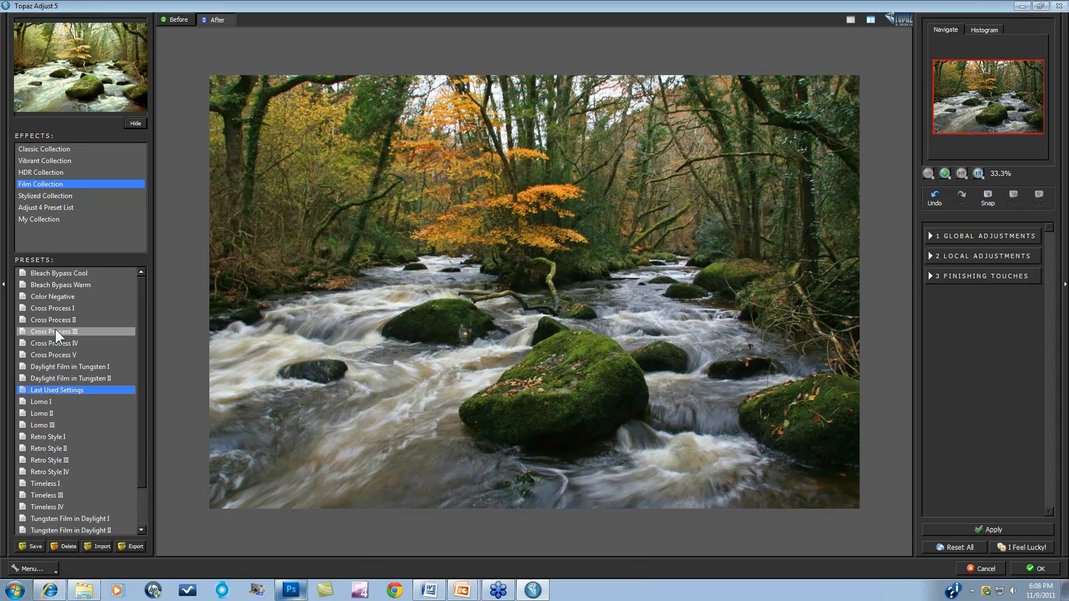
{"action": "left_click", "coordinate": [56, 353]}
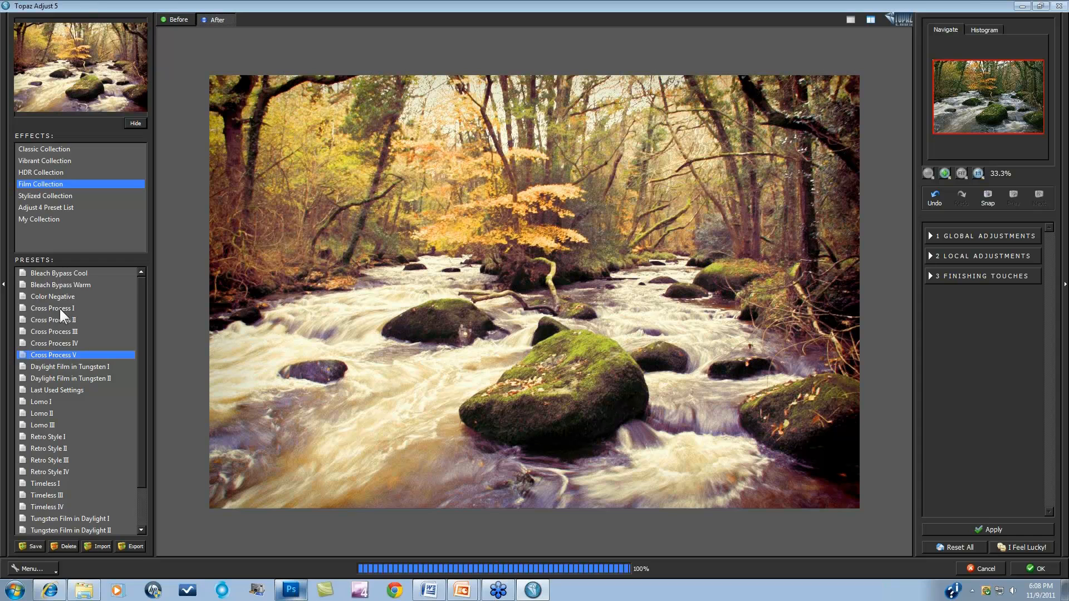
{"action": "left_click", "coordinate": [53, 285]}
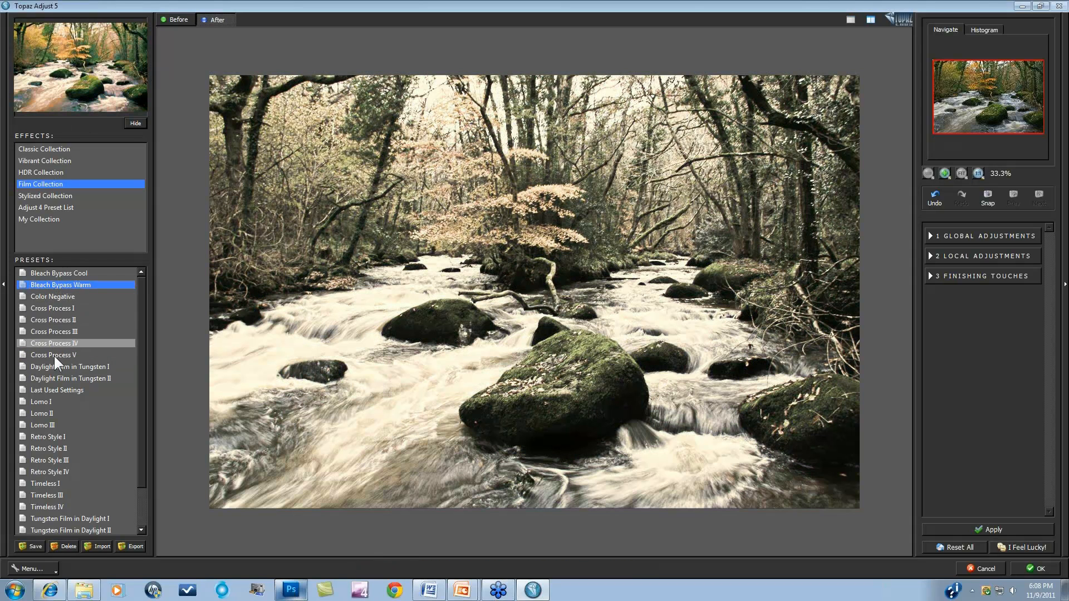
{"action": "left_click", "coordinate": [45, 402]}
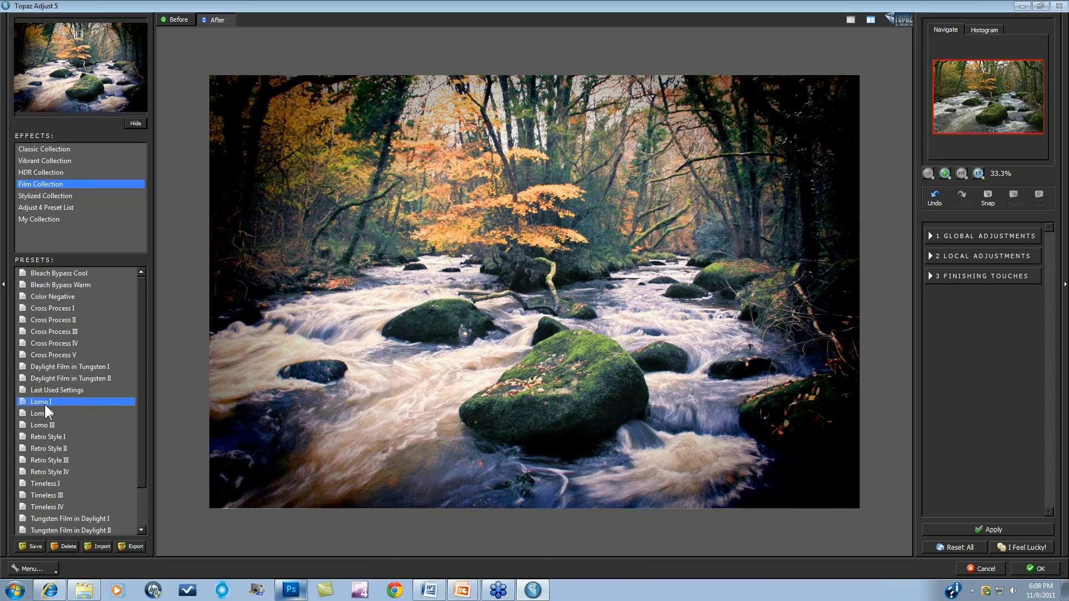
{"action": "left_click", "coordinate": [49, 449]}
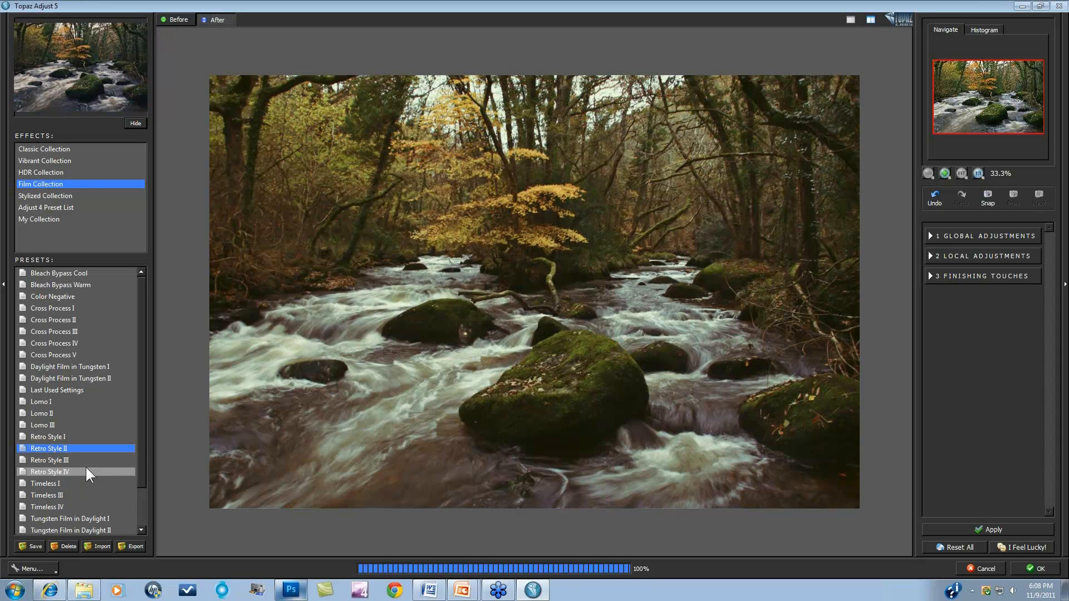
{"action": "left_click_drag", "start_coordinate": [138, 443], "coordinate": [136, 480]}
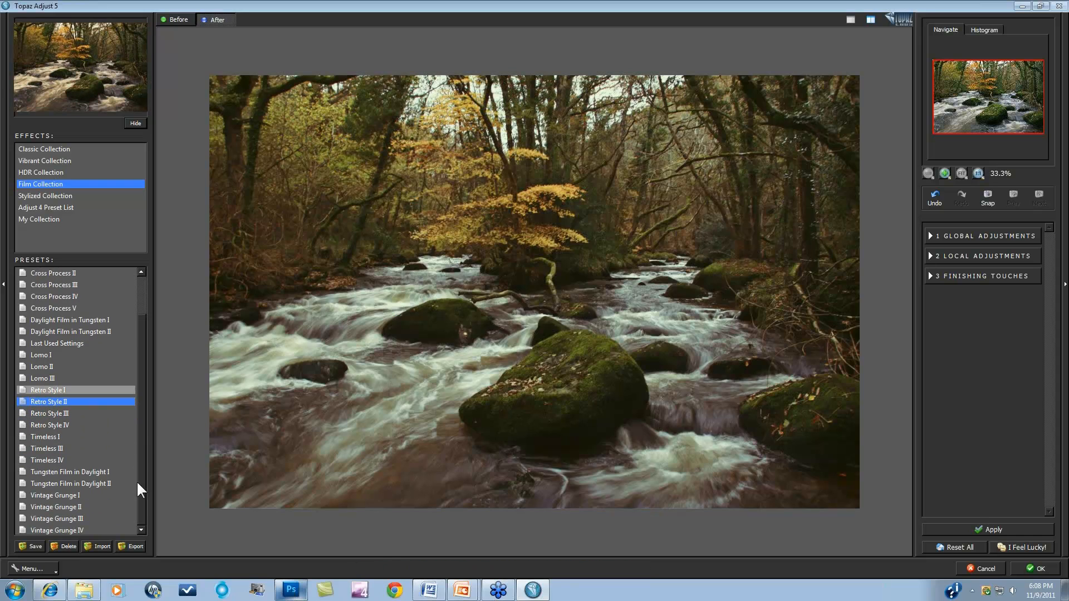
{"action": "left_click", "coordinate": [72, 507]}
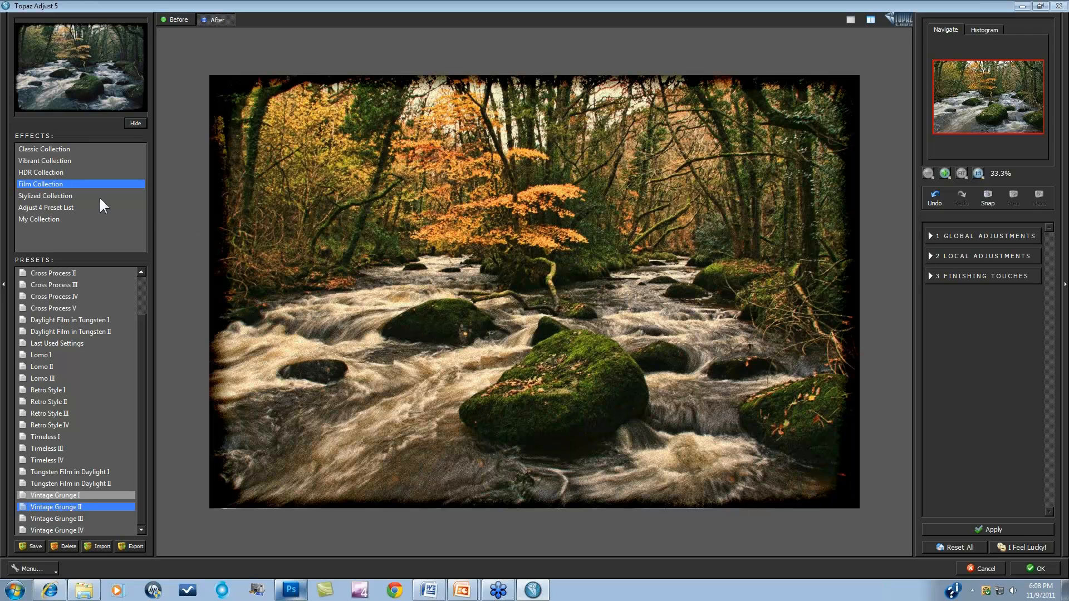
Preview Dusk and Sketch - Dark Charcoal from the Stylized Collection, and look through the Adjust 4 Preset List and My Collection.
{"action": "left_click", "coordinate": [62, 196]}
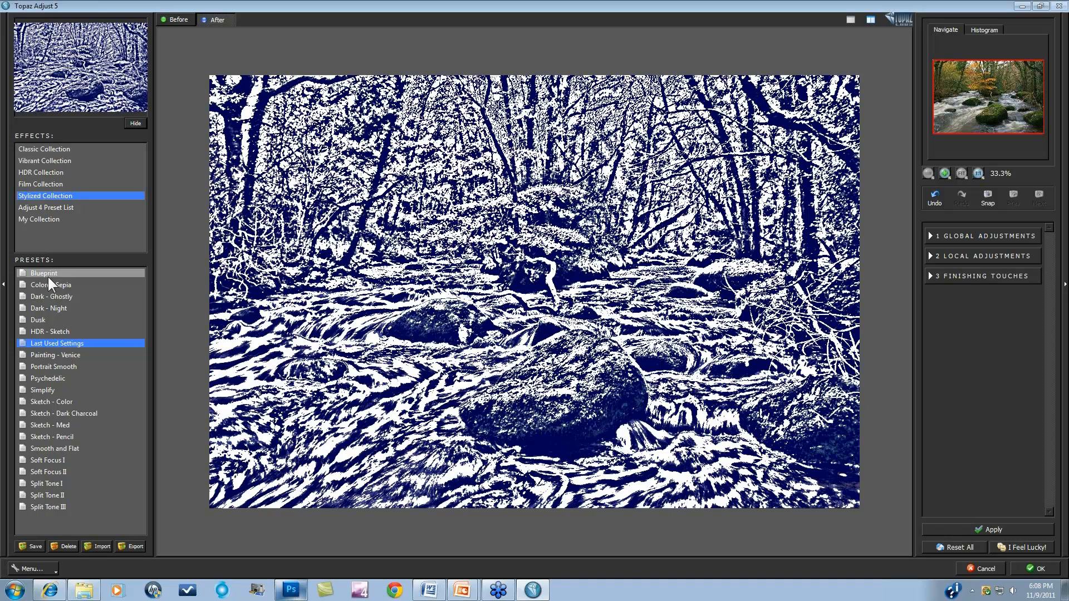
{"action": "left_click", "coordinate": [50, 321]}
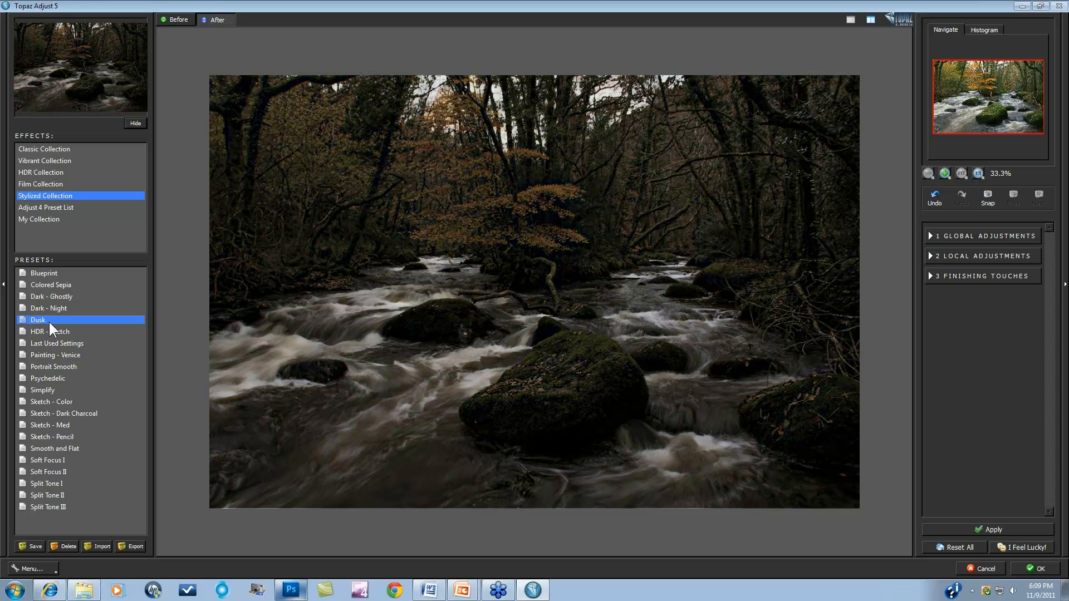
{"action": "left_click", "coordinate": [58, 414]}
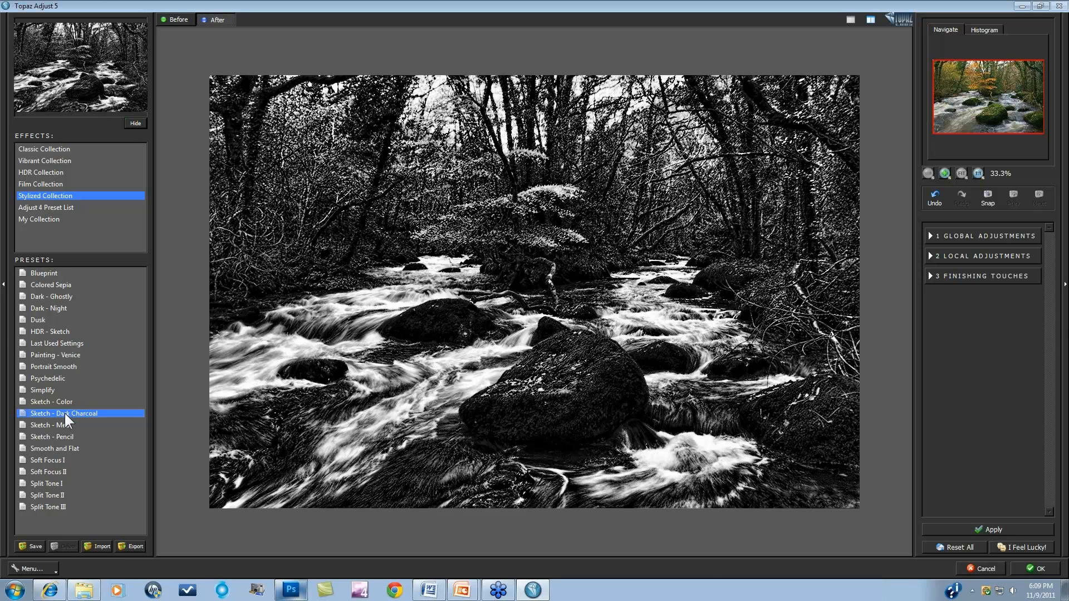
{"action": "left_click", "coordinate": [64, 207]}
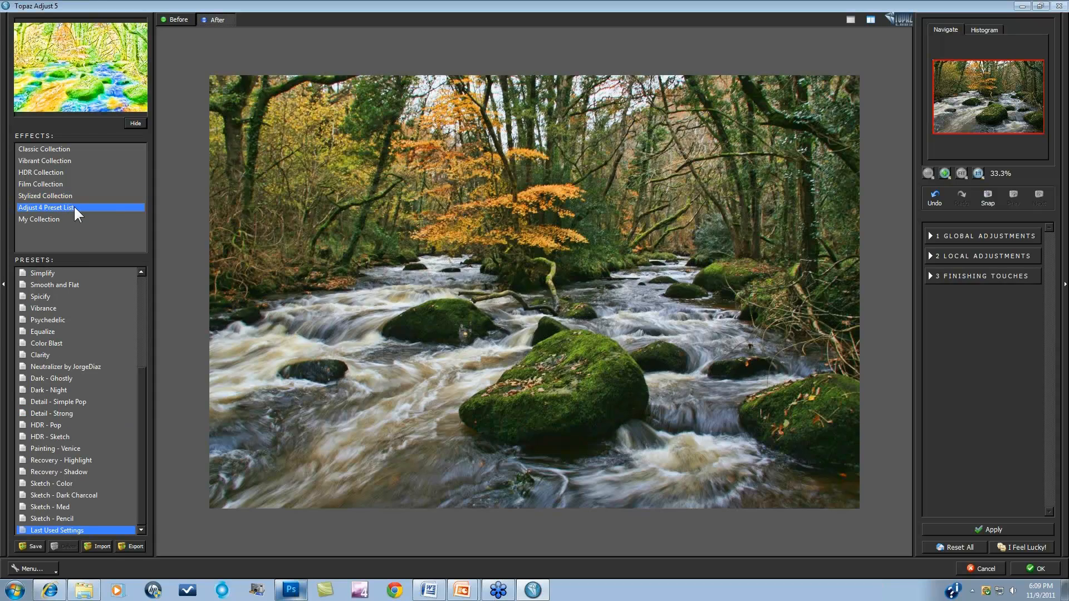
{"action": "left_click", "coordinate": [39, 219]}
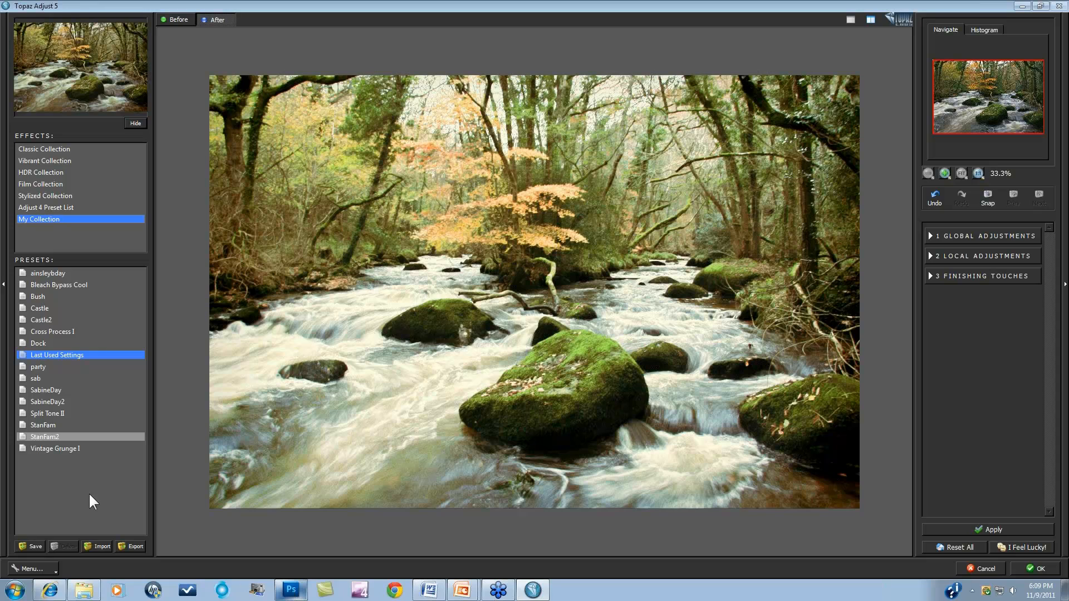
Review the filter's preference options and close them without saving changes.
{"action": "left_click", "coordinate": [44, 570]}
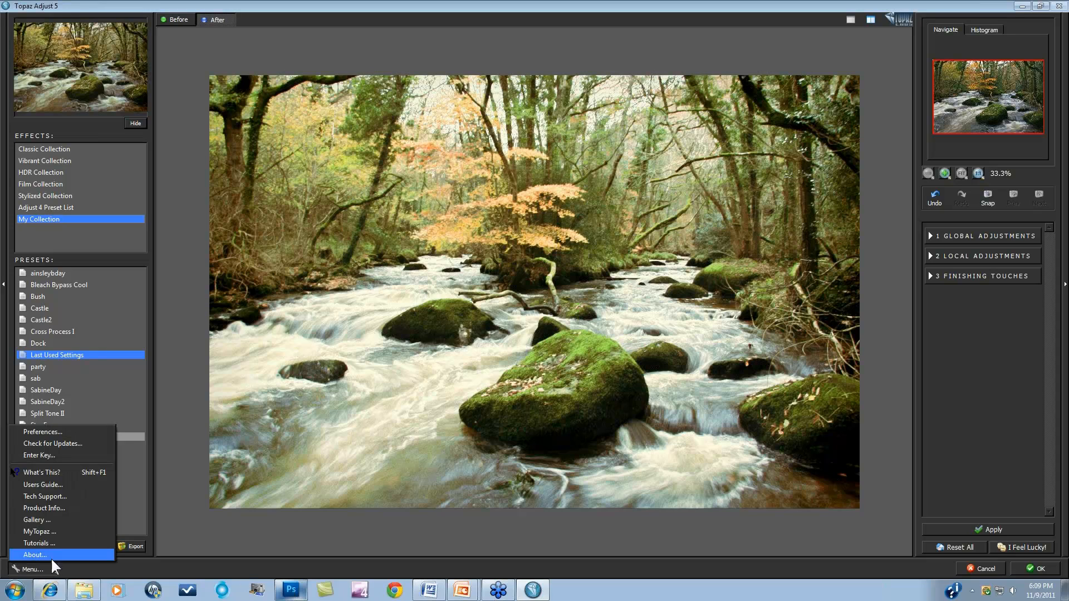
{"action": "left_click", "coordinate": [56, 433]}
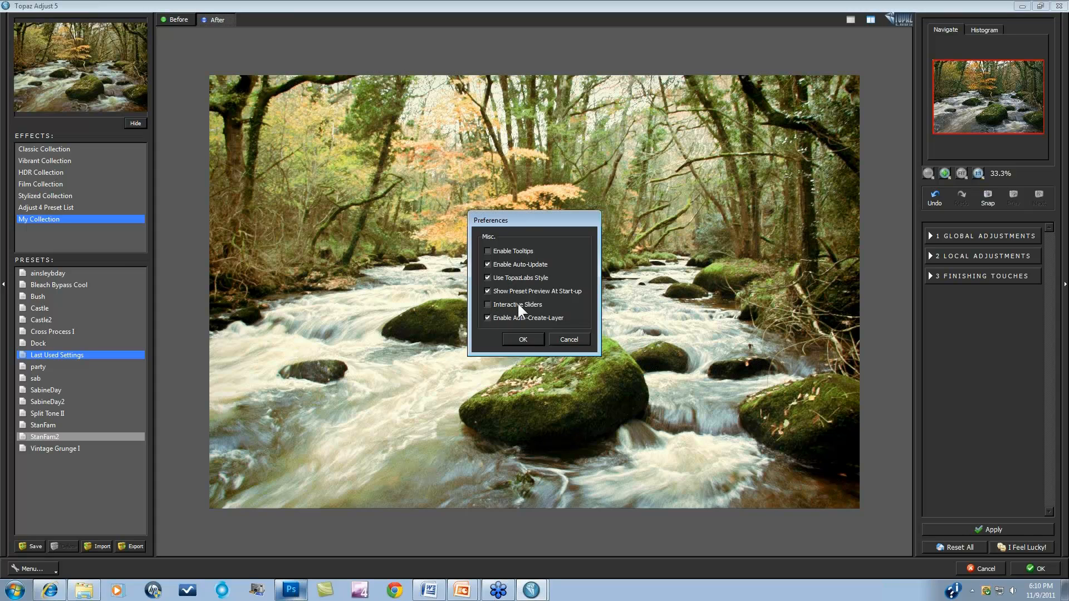
{"action": "left_click", "coordinate": [570, 338]}
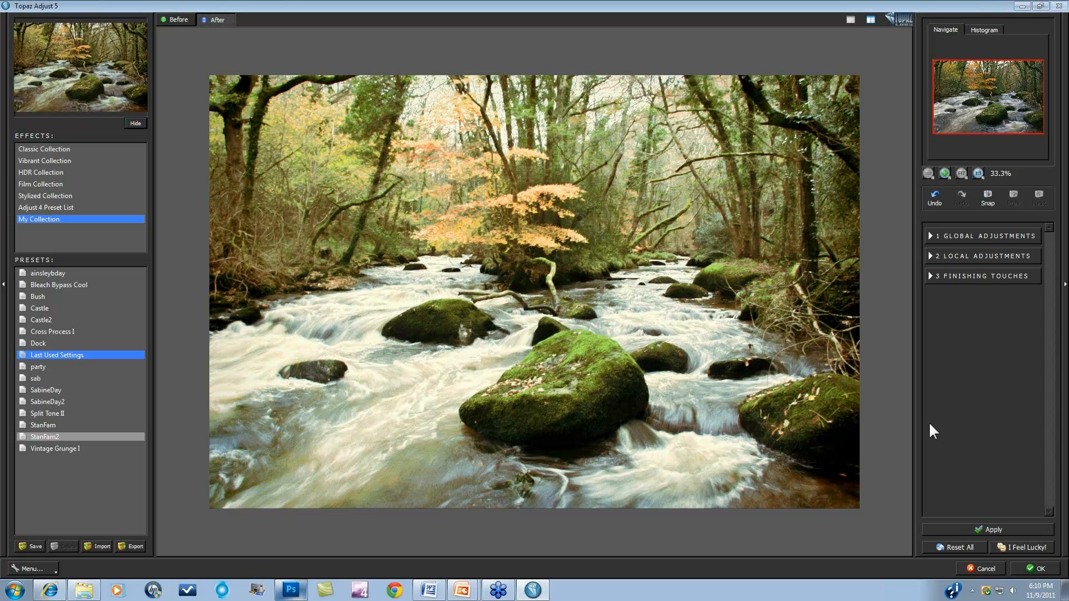
Reset all adjustments and apply the Autumn preset from the Vibrant Collection.
{"action": "left_click", "coordinate": [967, 545]}
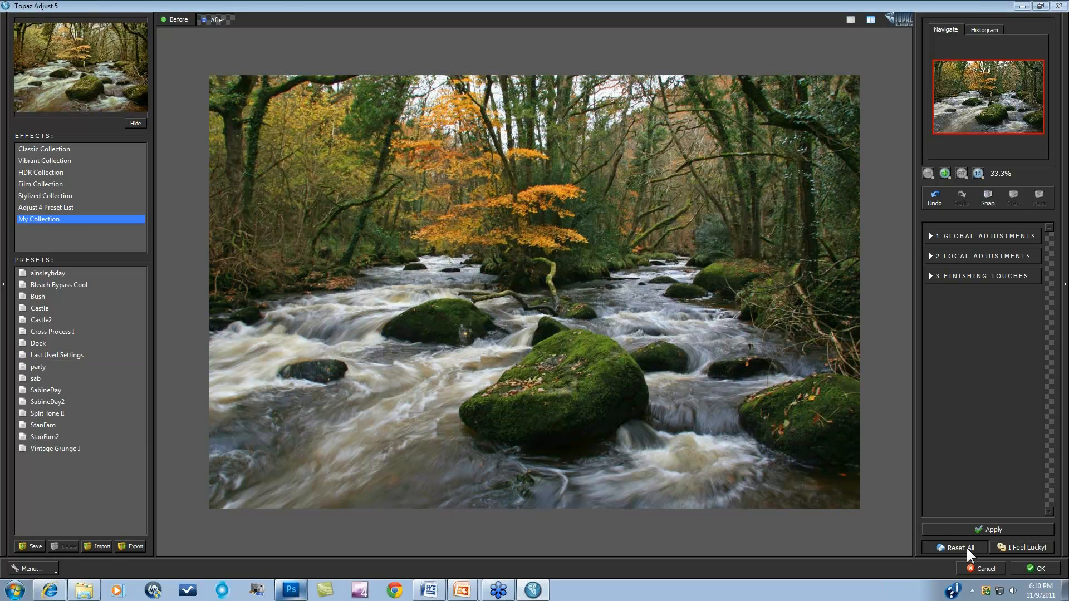
{"action": "left_click", "coordinate": [41, 159]}
{"action": "left_click", "coordinate": [36, 273]}
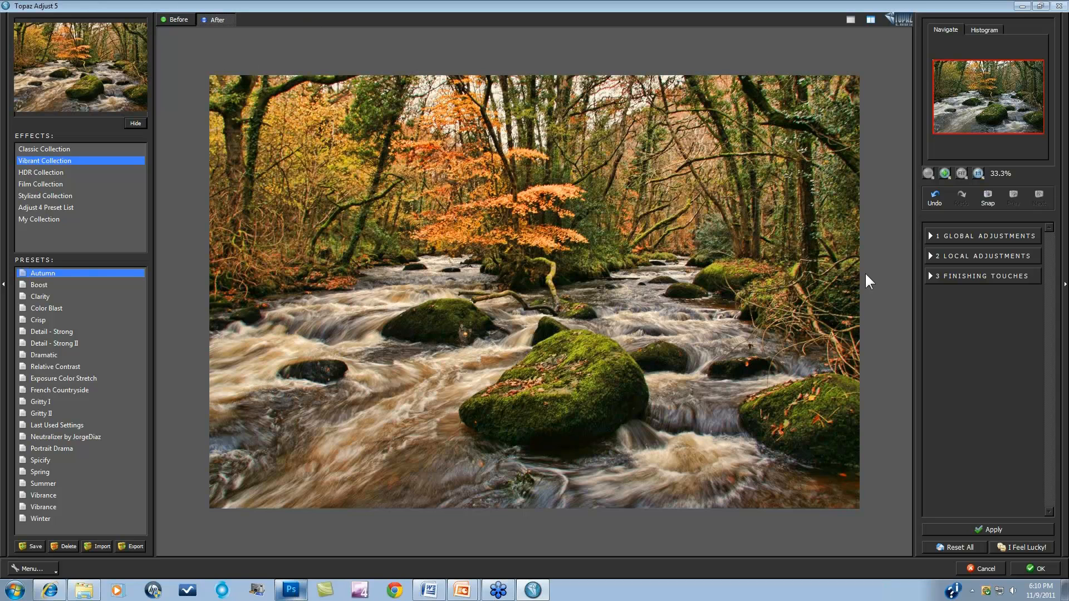
Compare the original photo with the Autumn preset result, alternating between both views and showing them side by side.
{"action": "left_click", "coordinate": [172, 19]}
{"action": "left_click", "coordinate": [208, 21]}
{"action": "key", "text": "space"}
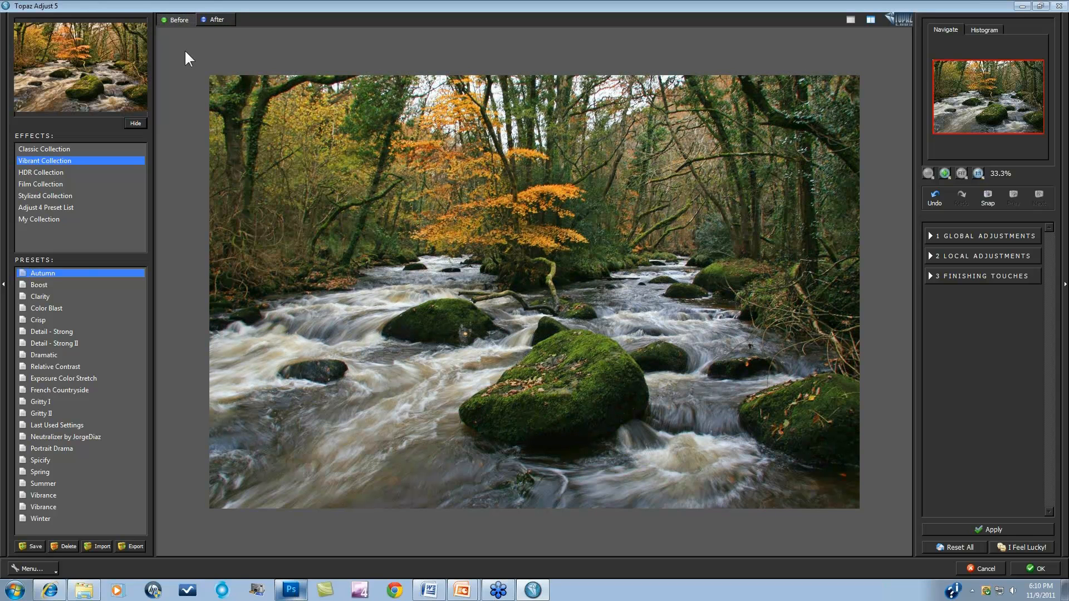
{"action": "key", "text": "space"}
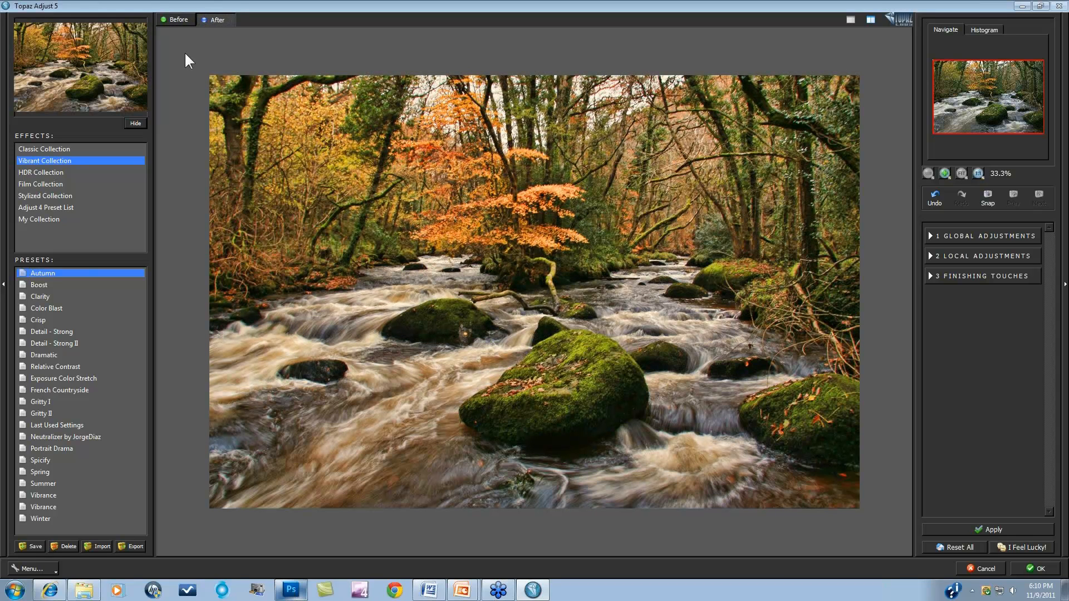
{"action": "key", "text": "space"}
{"action": "key", "text": "space"}
{"action": "key", "text": "space"}
{"action": "key", "text": "space"}
{"action": "left_click", "coordinate": [871, 19]}
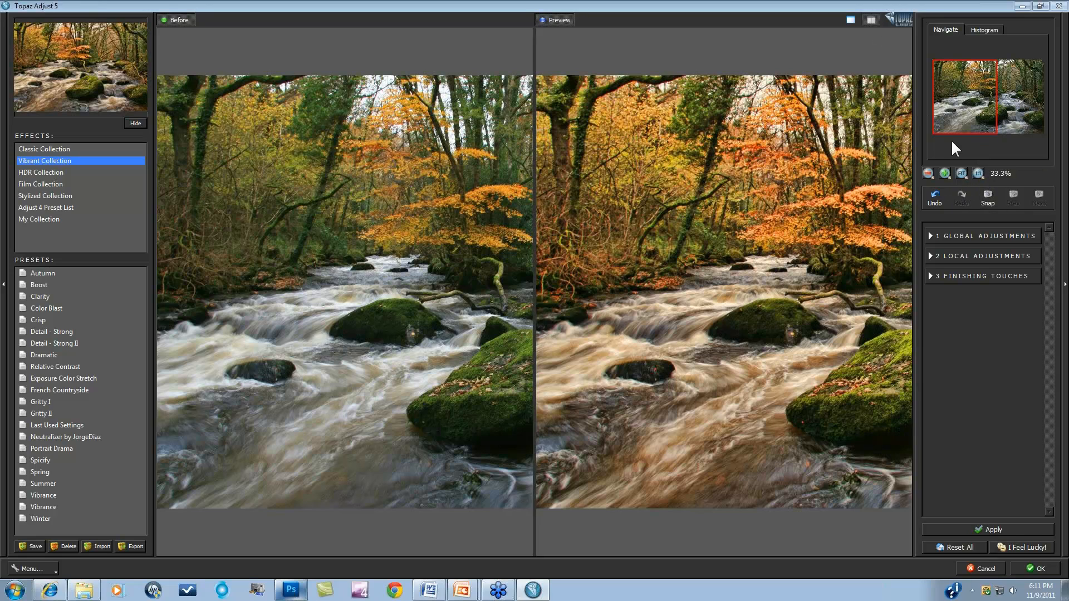
Inspect the large mossy boulder at 100% zoom in the single preview, and check the photo's histogram.
{"action": "left_click", "coordinate": [962, 172]}
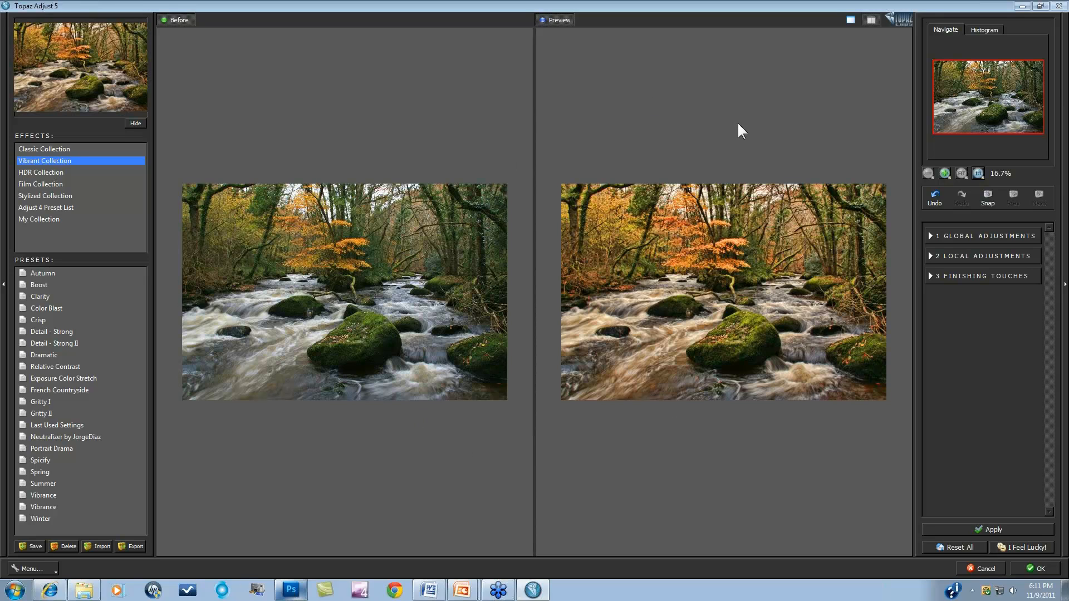
{"action": "left_click", "coordinate": [850, 20]}
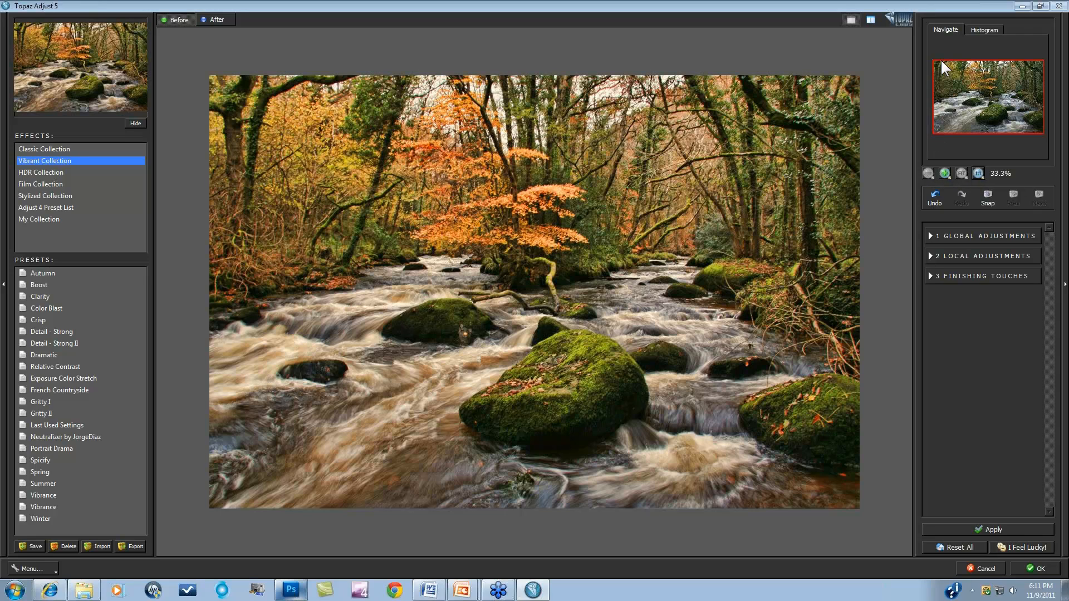
{"action": "left_click", "coordinate": [944, 172]}
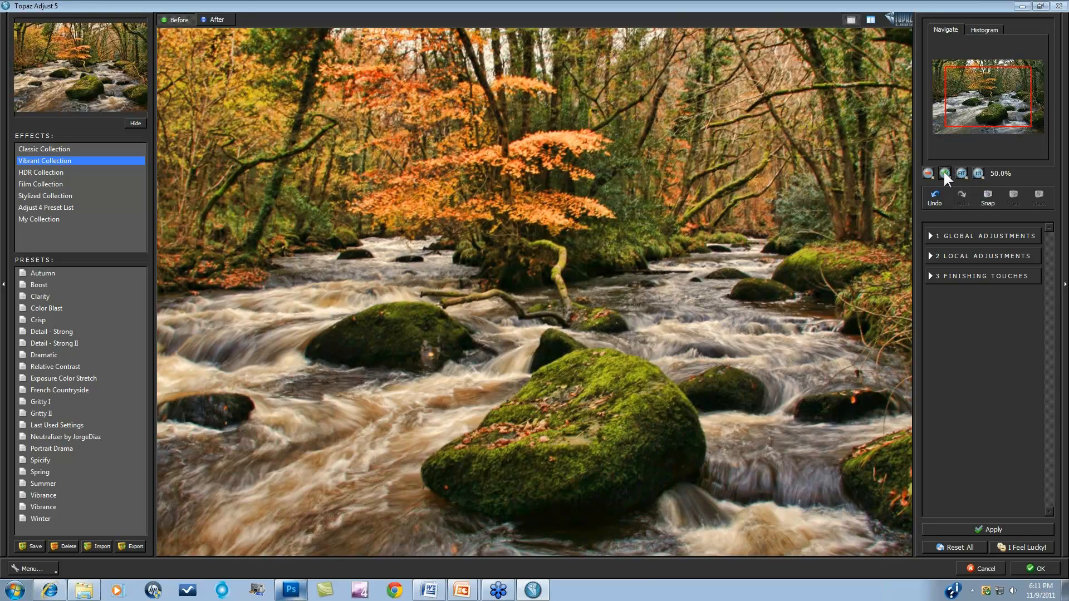
{"action": "left_click", "coordinate": [978, 173]}
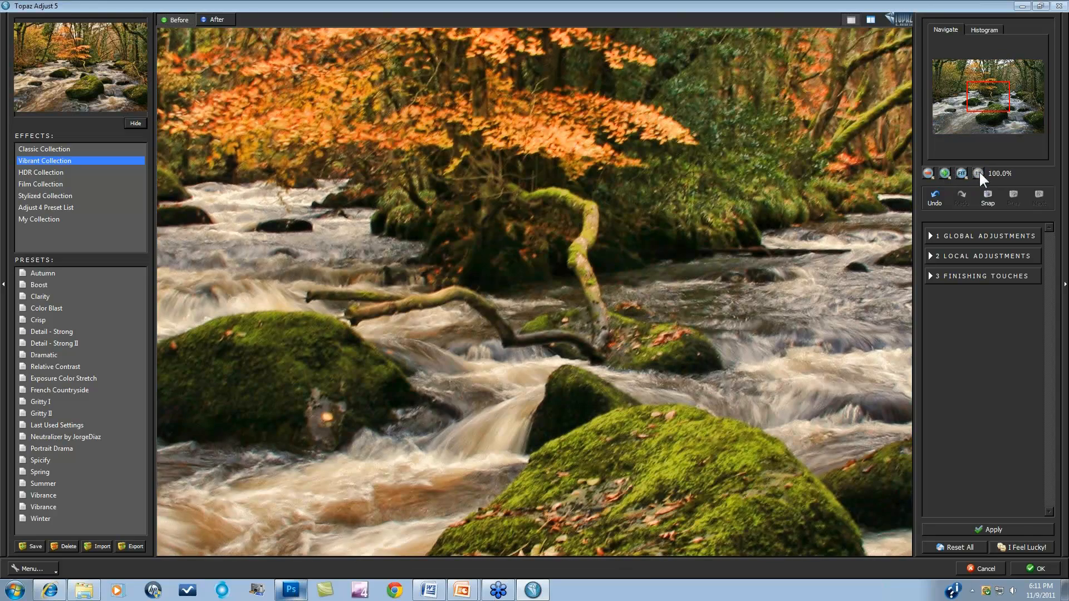
{"action": "left_click_drag", "start_coordinate": [995, 103], "coordinate": [997, 116]}
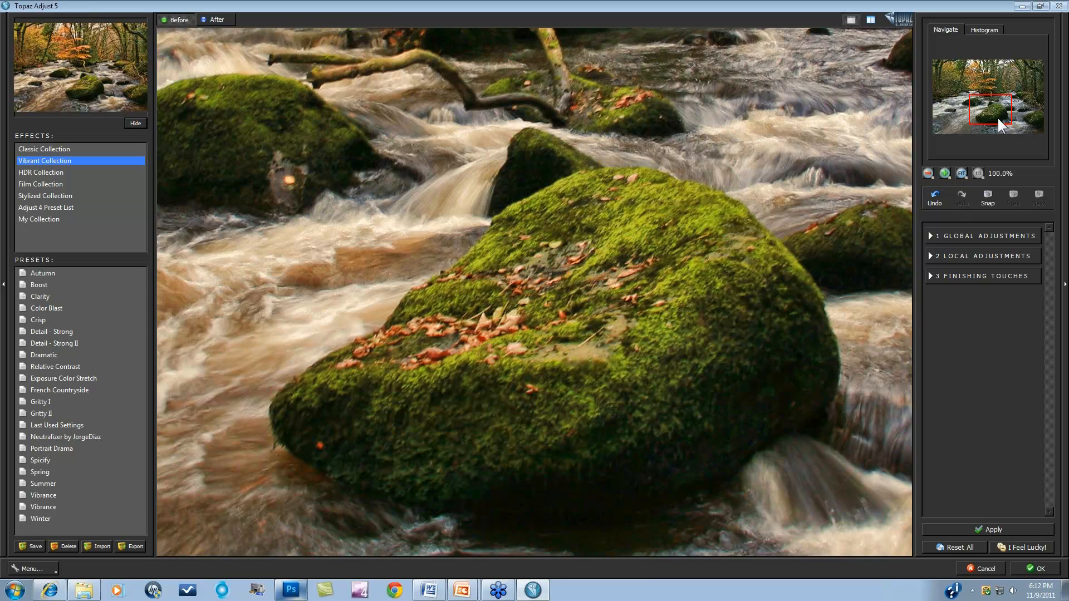
{"action": "left_click", "coordinate": [960, 173]}
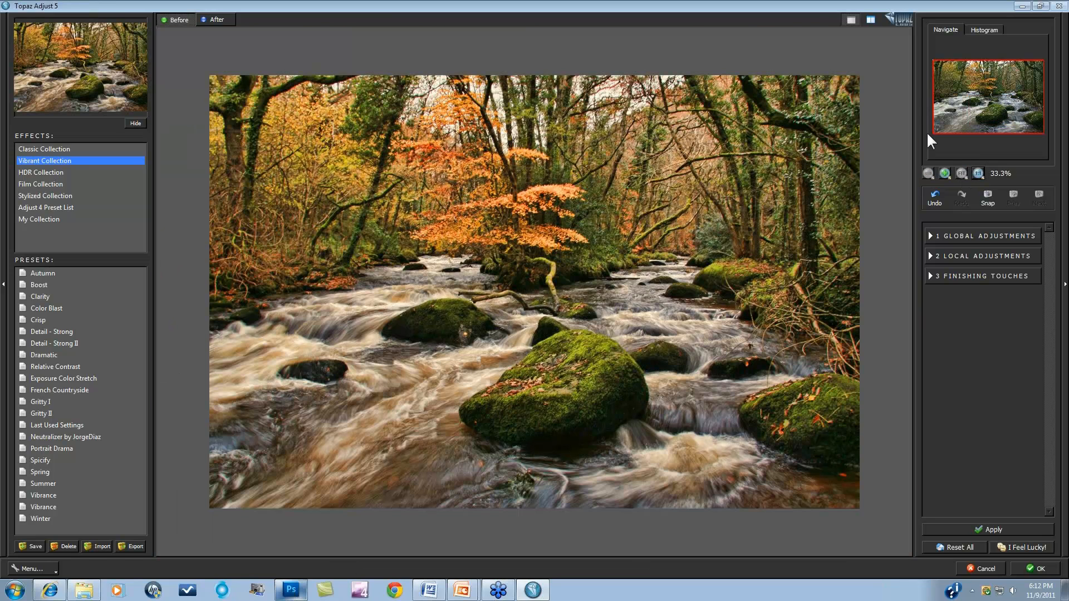
{"action": "left_click", "coordinate": [984, 30]}
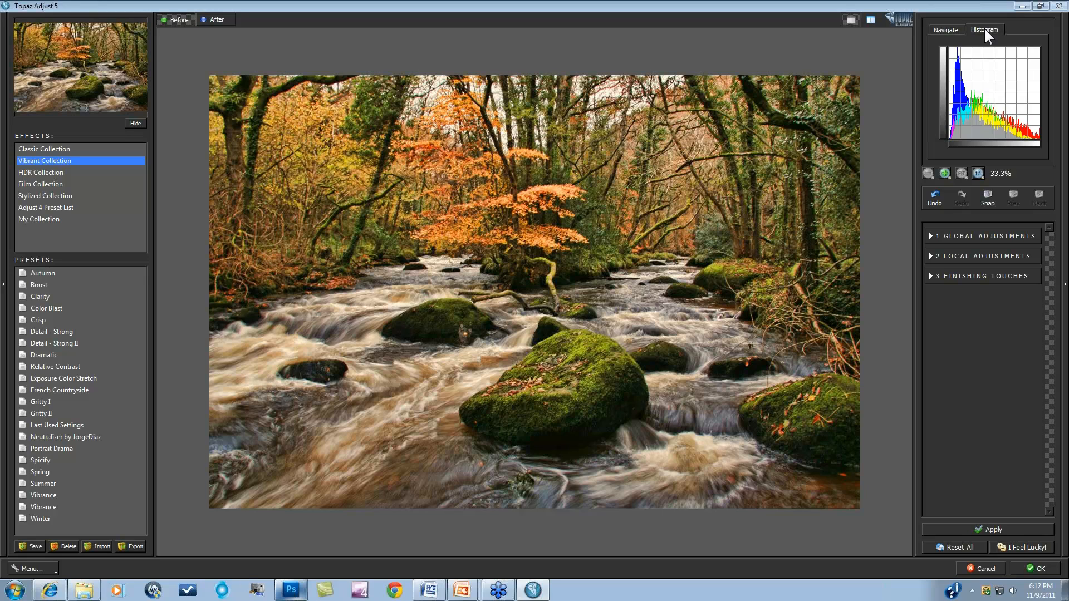
{"action": "left_click", "coordinate": [949, 31]}
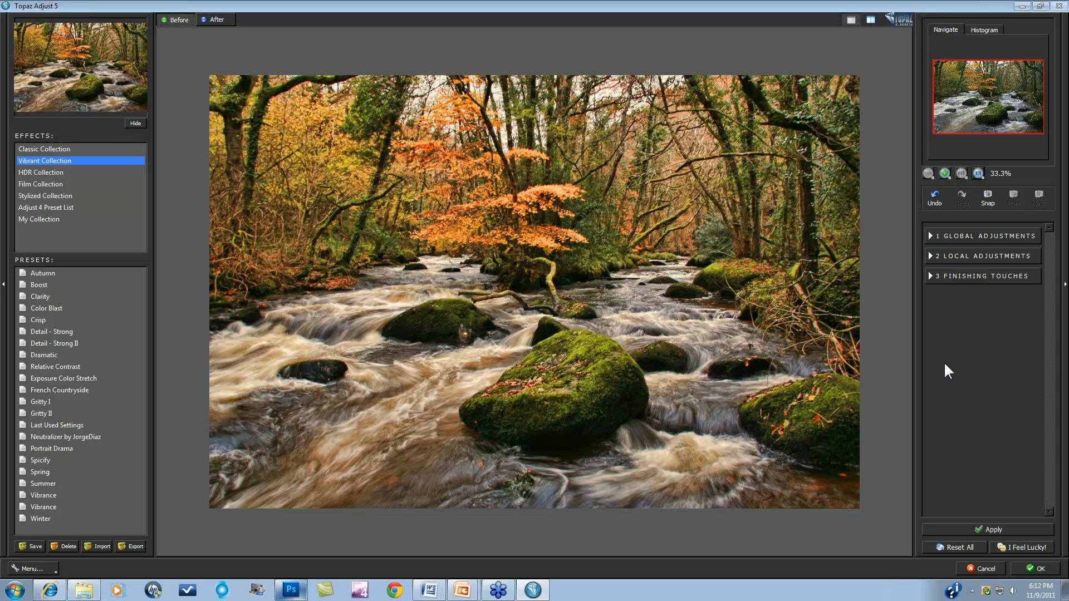
Take snapshots of the Autumn, Summer and Winter preset results, and step back through them to the Autumn snapshot.
{"action": "left_click", "coordinate": [987, 198]}
{"action": "left_click", "coordinate": [57, 483]}
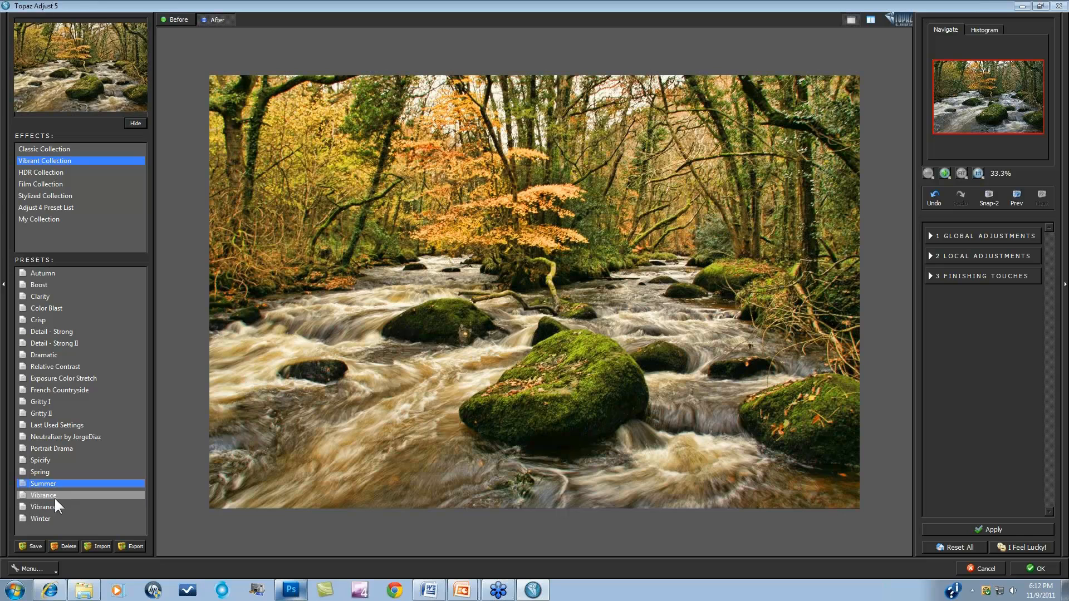
{"action": "left_click", "coordinate": [38, 518]}
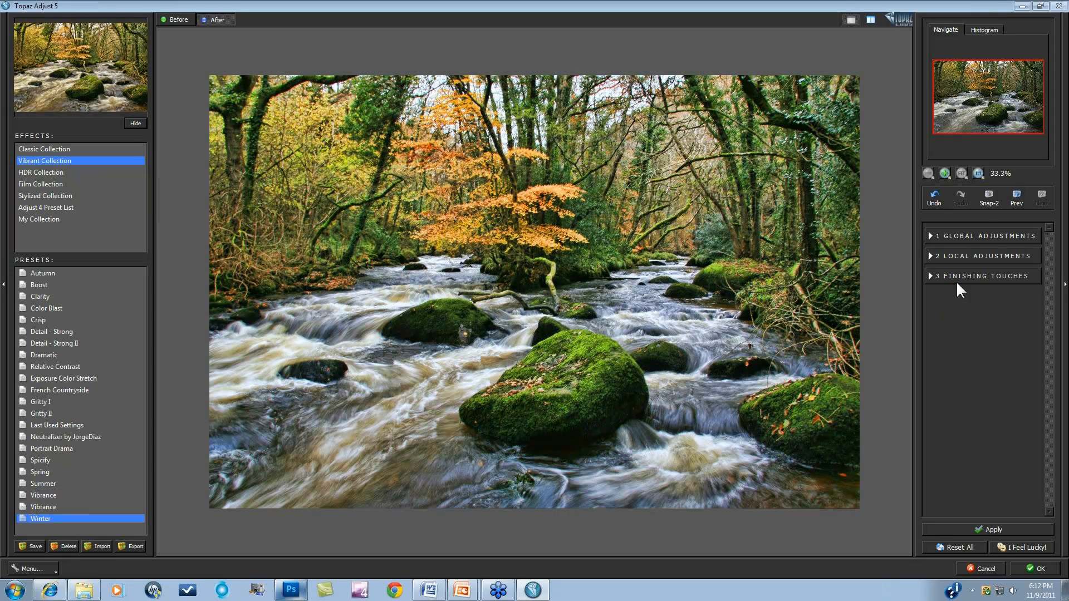
{"action": "left_click", "coordinate": [1017, 195]}
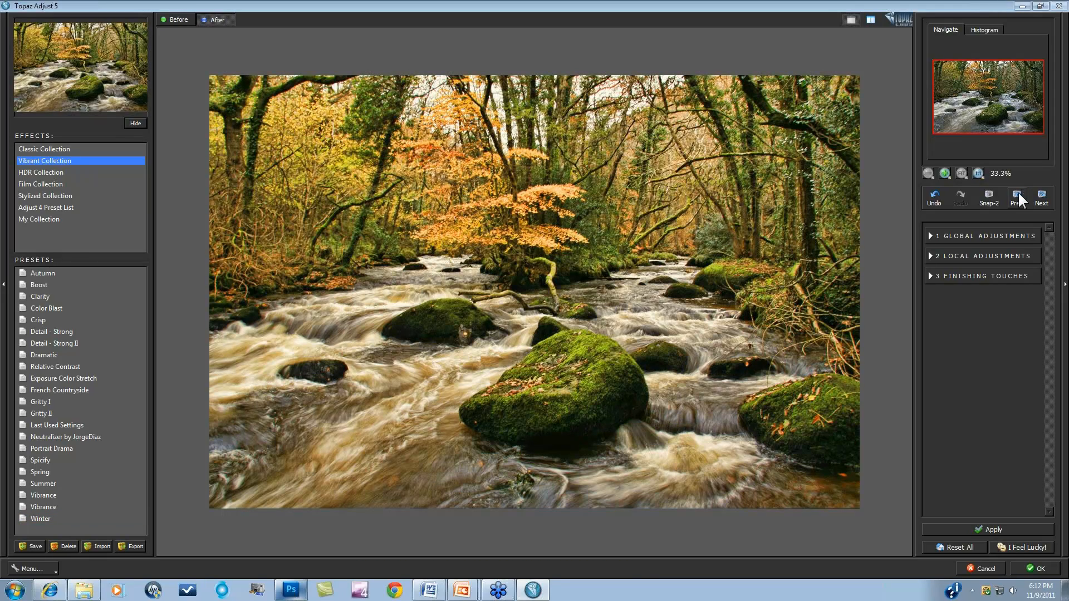
{"action": "left_click", "coordinate": [1018, 195]}
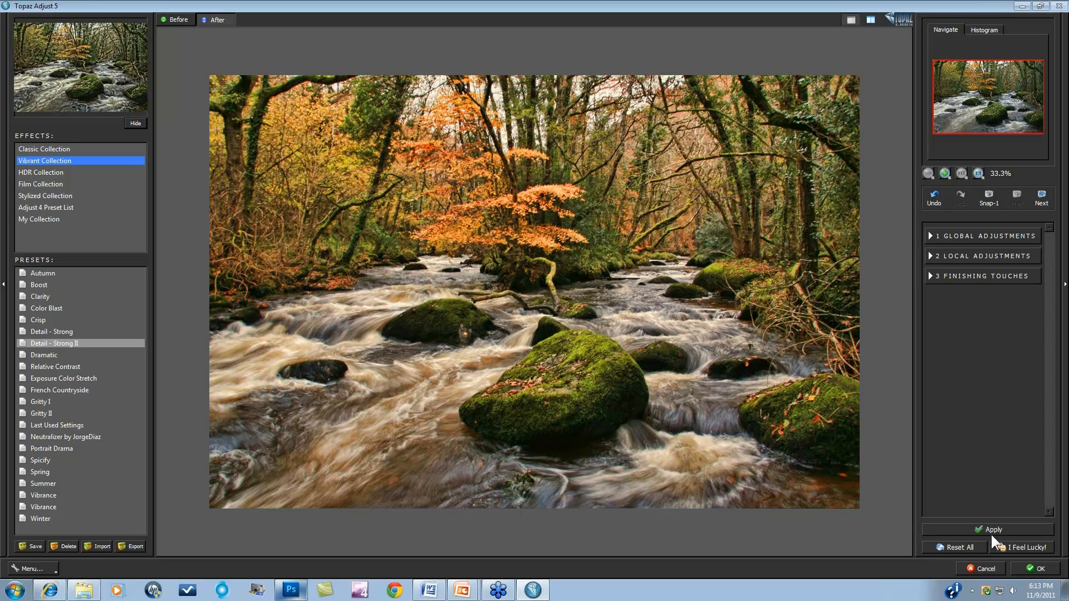
Show the Adaptive Exposure settings of the global adjustments, and turn that adjustment off and on to judge its effect.
{"action": "left_click", "coordinate": [938, 236]}
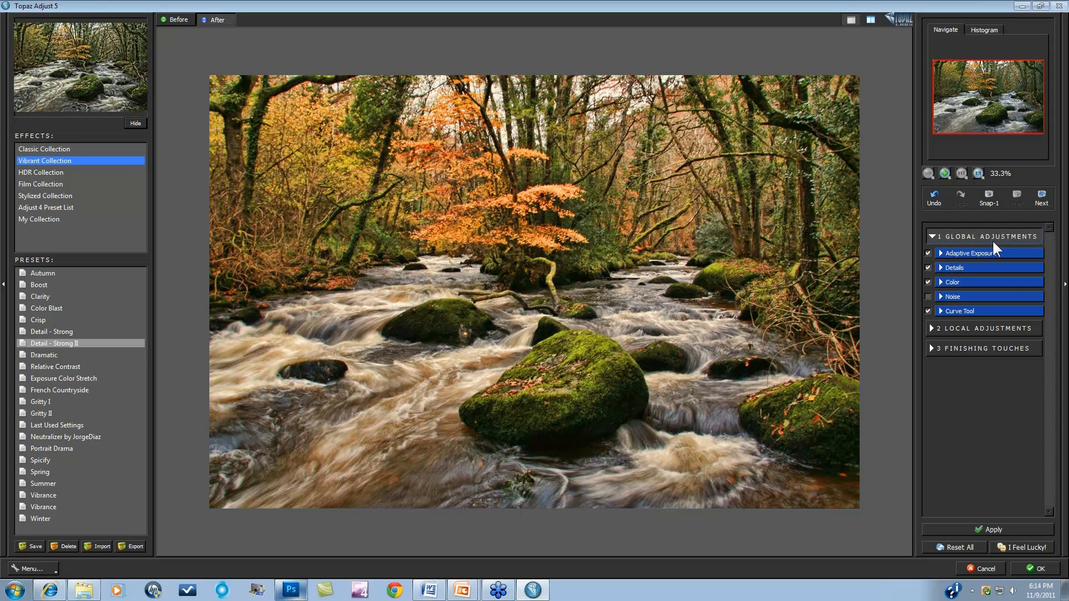
{"action": "left_click", "coordinate": [940, 252]}
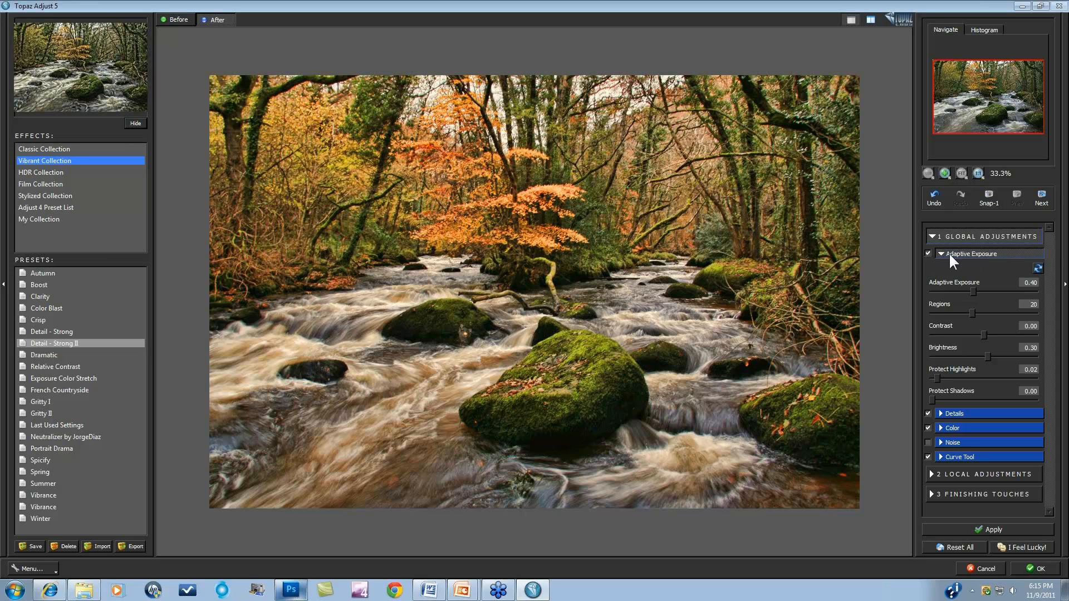
{"action": "left_click", "coordinate": [928, 252]}
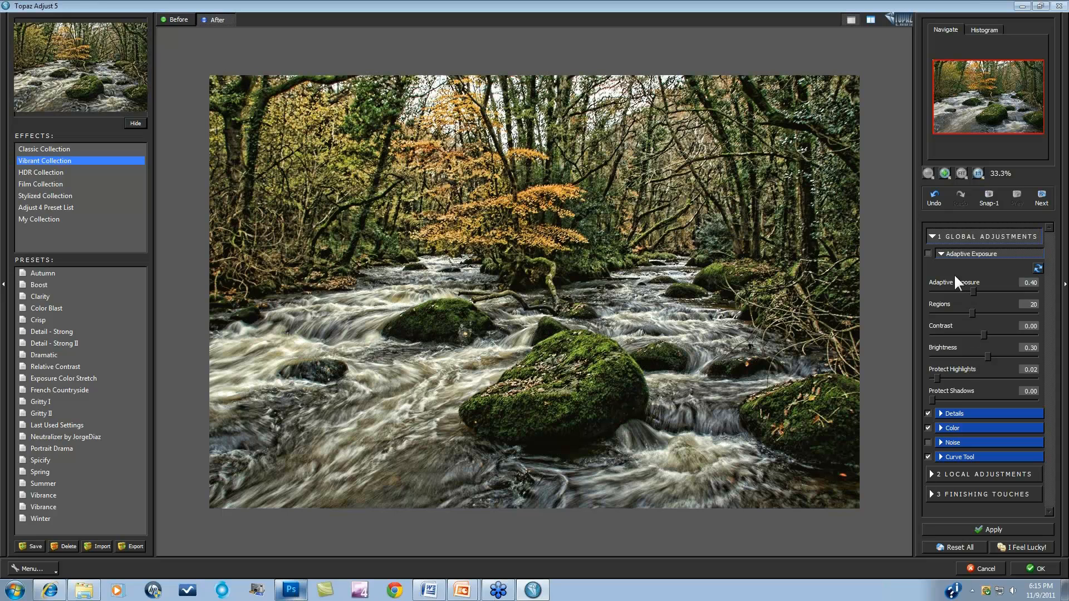
{"action": "left_click", "coordinate": [928, 253]}
Compare the photo with the Details adjustment off and on and with the original, and reset the Details settings.
{"action": "left_click", "coordinate": [941, 413]}
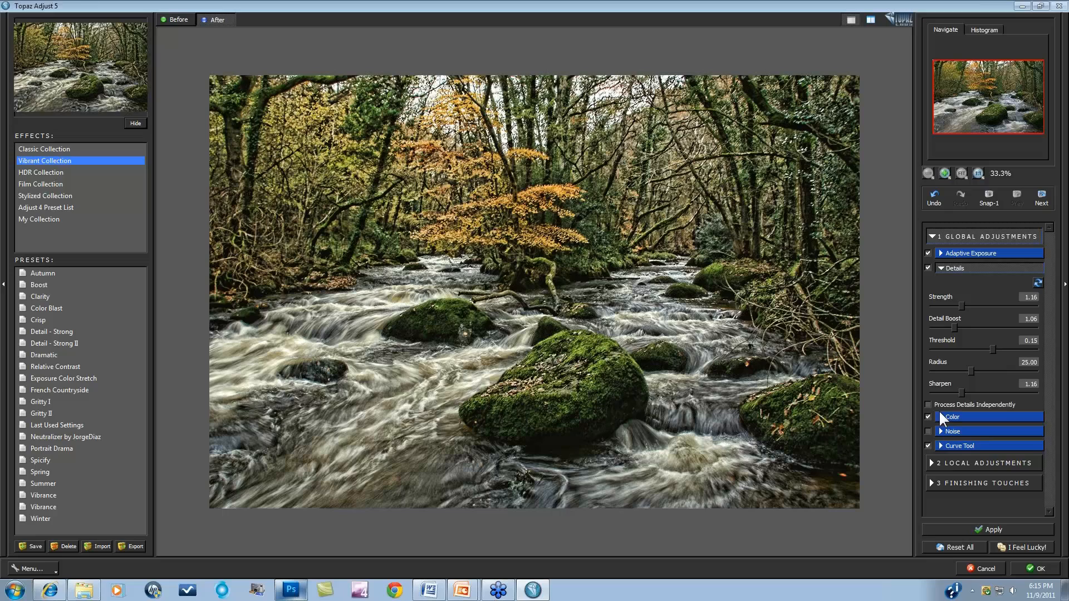
{"action": "left_click", "coordinate": [928, 267]}
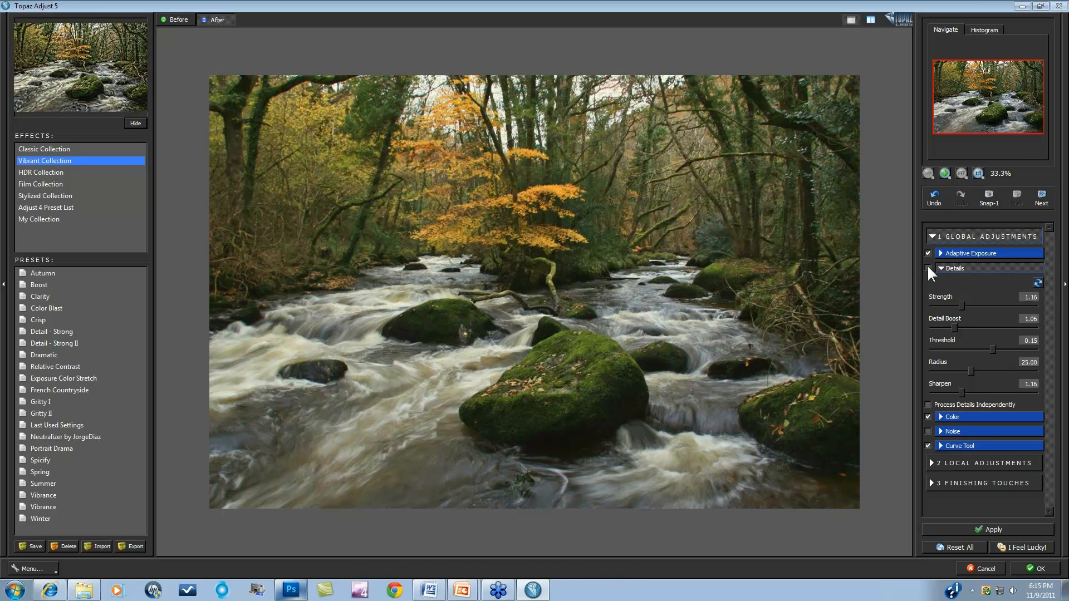
{"action": "left_click", "coordinate": [927, 266]}
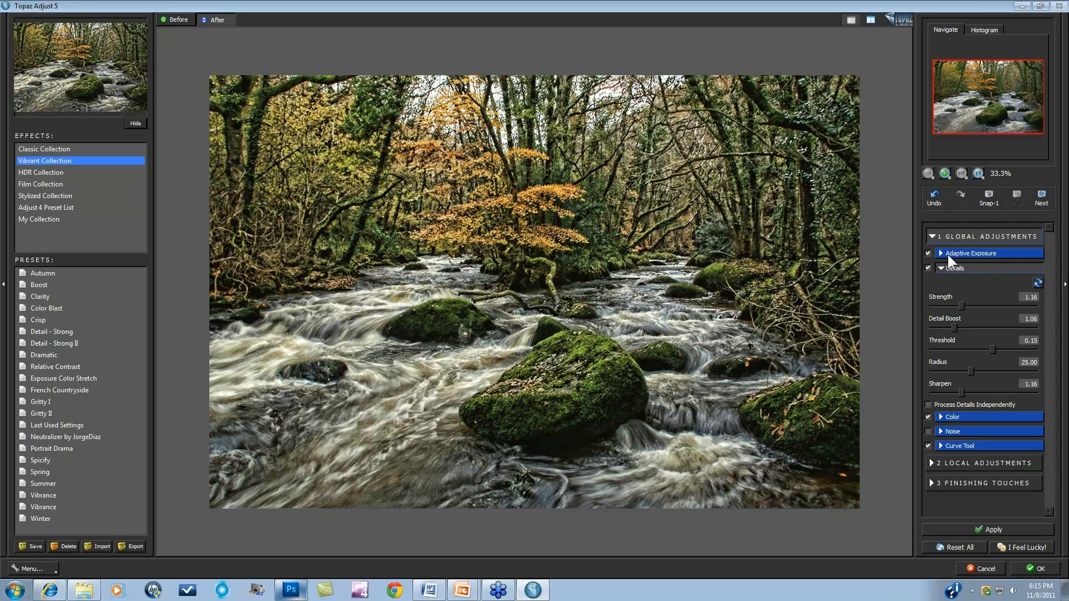
{"action": "left_click", "coordinate": [830, 263]}
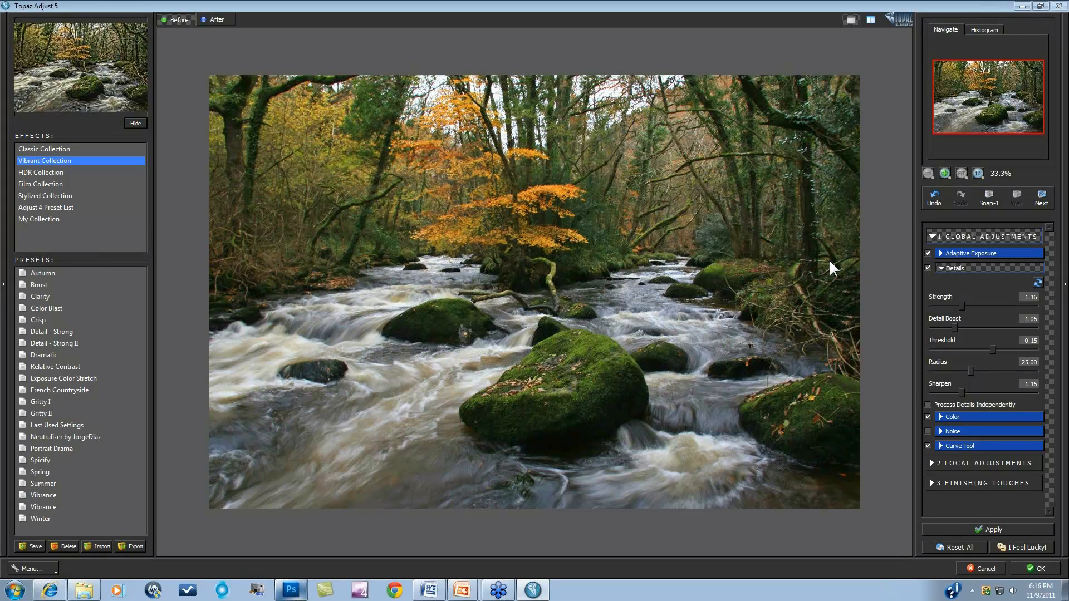
{"action": "left_click", "coordinate": [830, 262]}
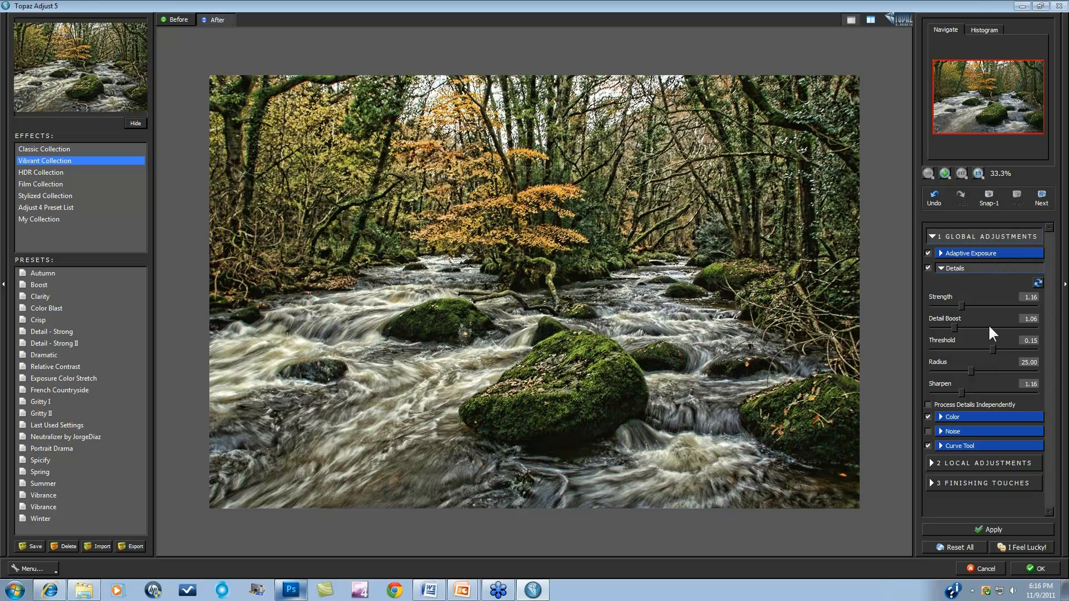
{"action": "left_click", "coordinate": [1037, 283]}
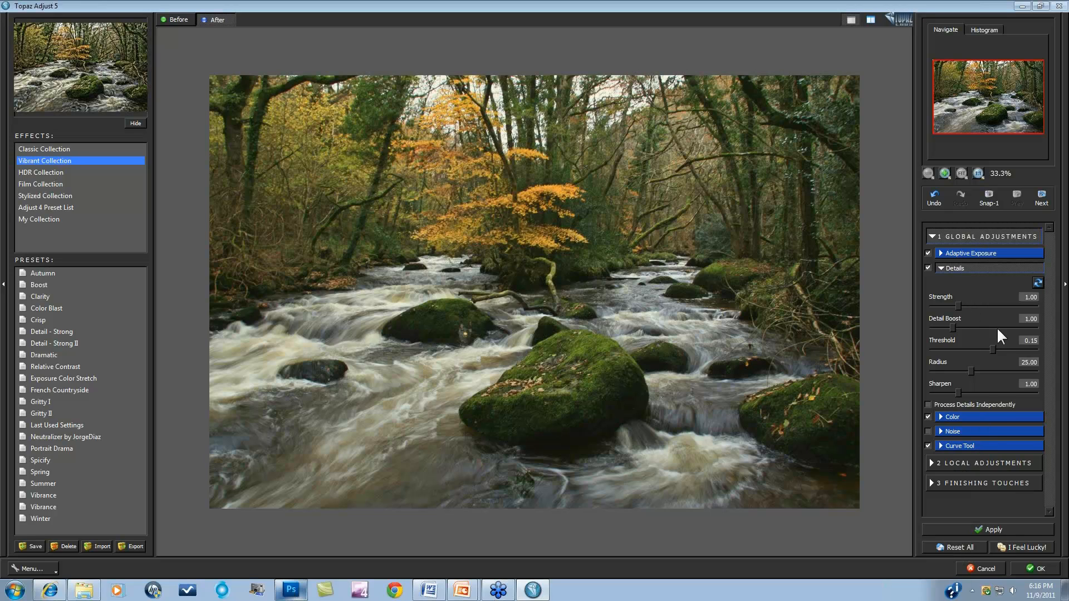
Try the Strong Contrast curve with its highlight point raised and its shadow points reshaped, and reset the curve.
{"action": "left_click", "coordinate": [941, 446]}
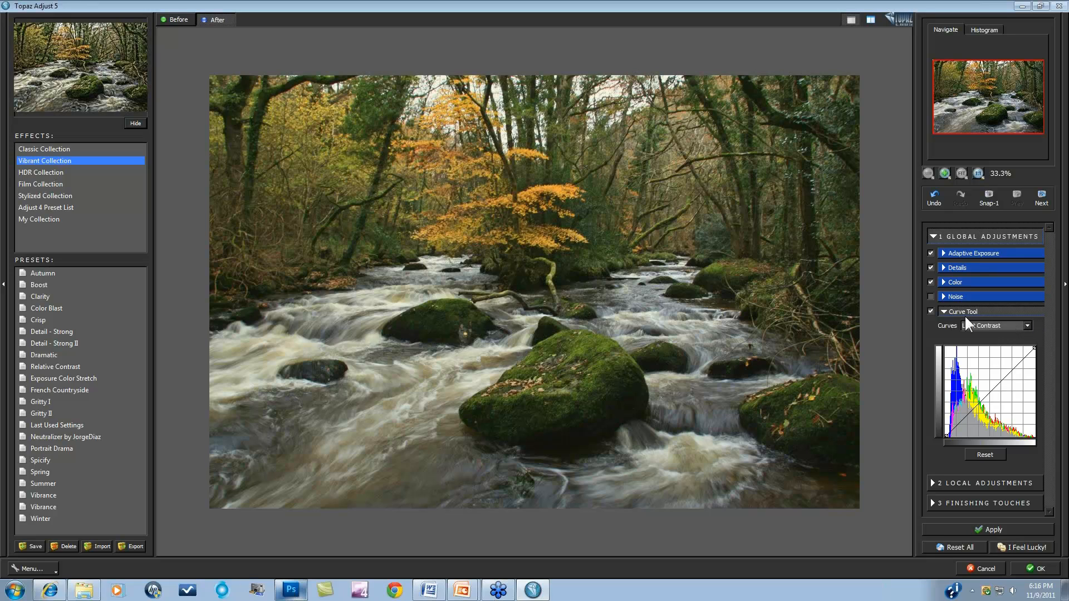
{"action": "left_click", "coordinate": [1028, 325]}
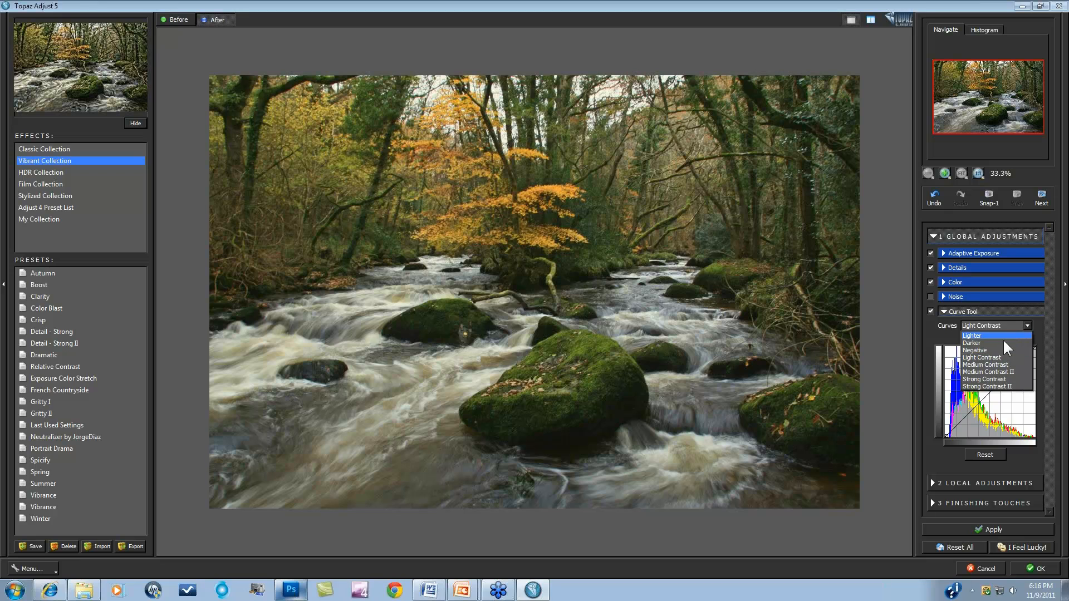
{"action": "left_click", "coordinate": [1000, 379]}
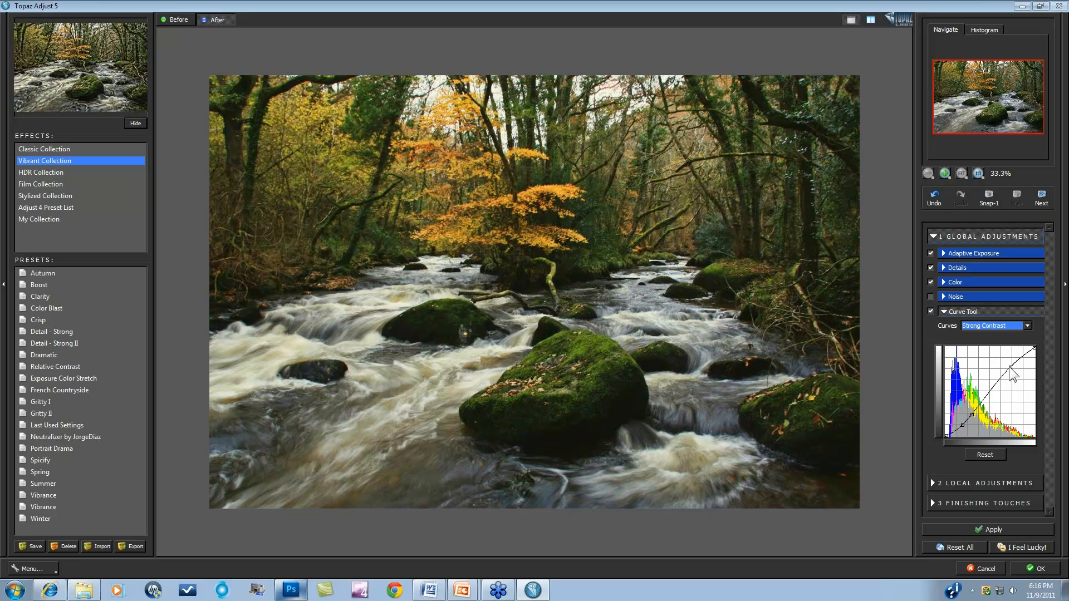
{"action": "left_click_drag", "start_coordinate": [1010, 369], "coordinate": [1009, 365]}
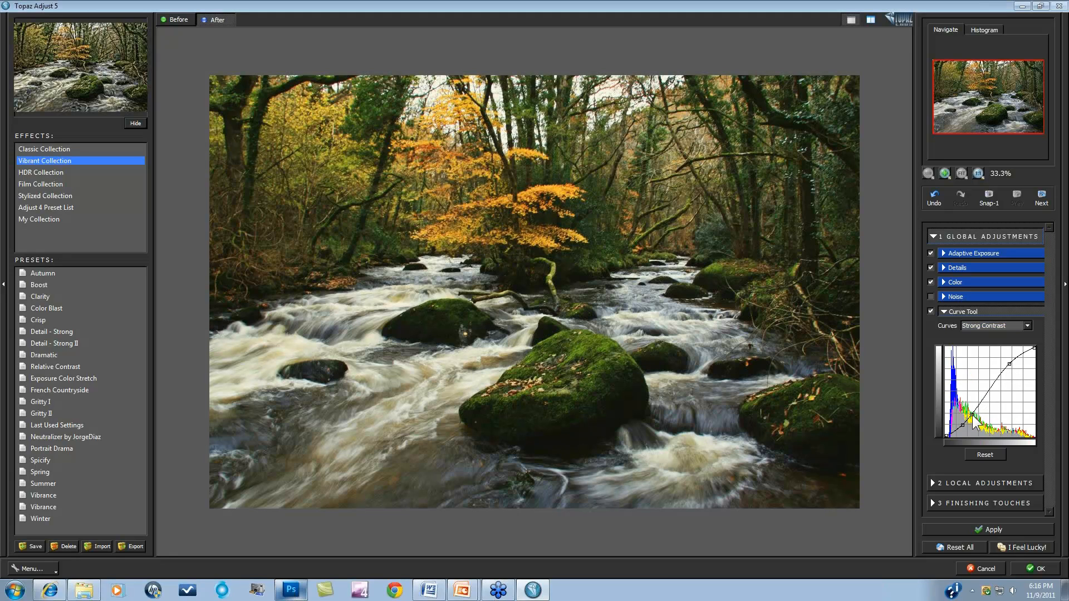
{"action": "left_click_drag", "start_coordinate": [972, 414], "coordinate": [964, 427]}
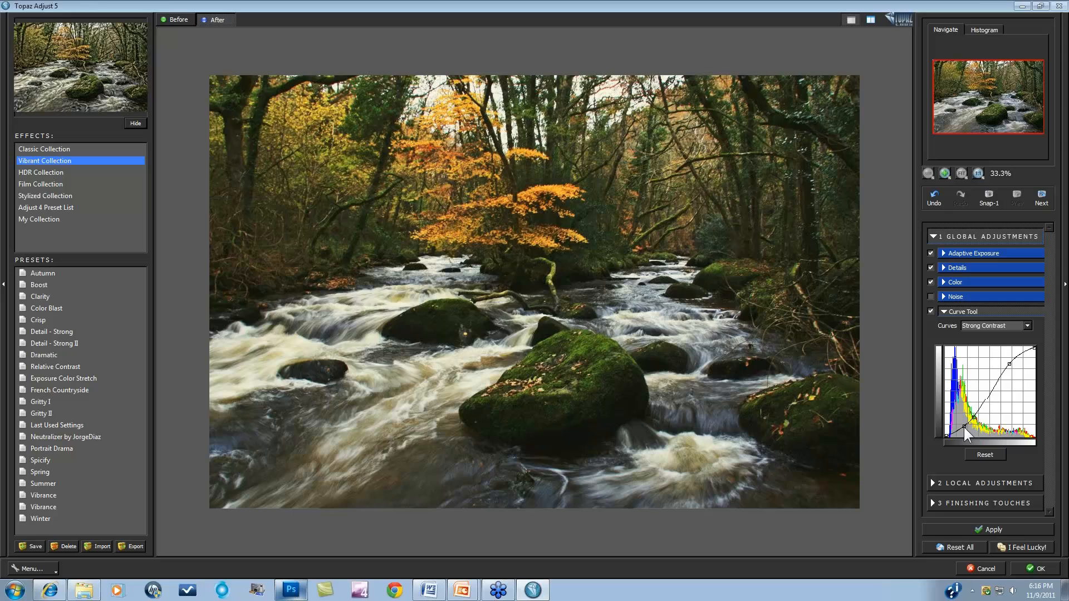
{"action": "left_click", "coordinate": [987, 455]}
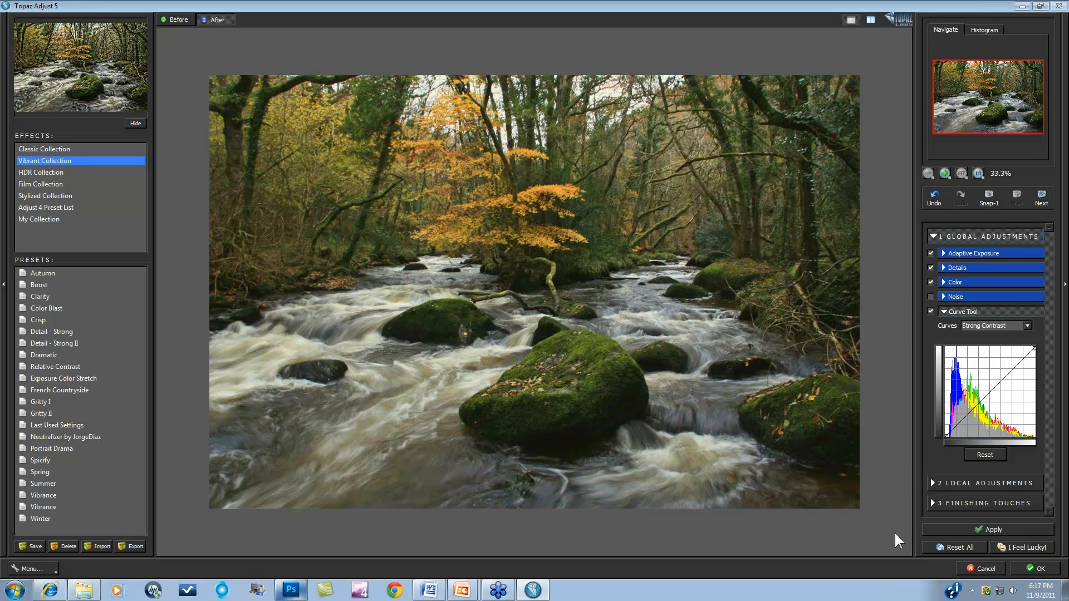
Cancel the filter on the stream photo, and open Topaz Adjust 5 on the ostrich photo's Background copy layer.
{"action": "left_click", "coordinate": [982, 568]}
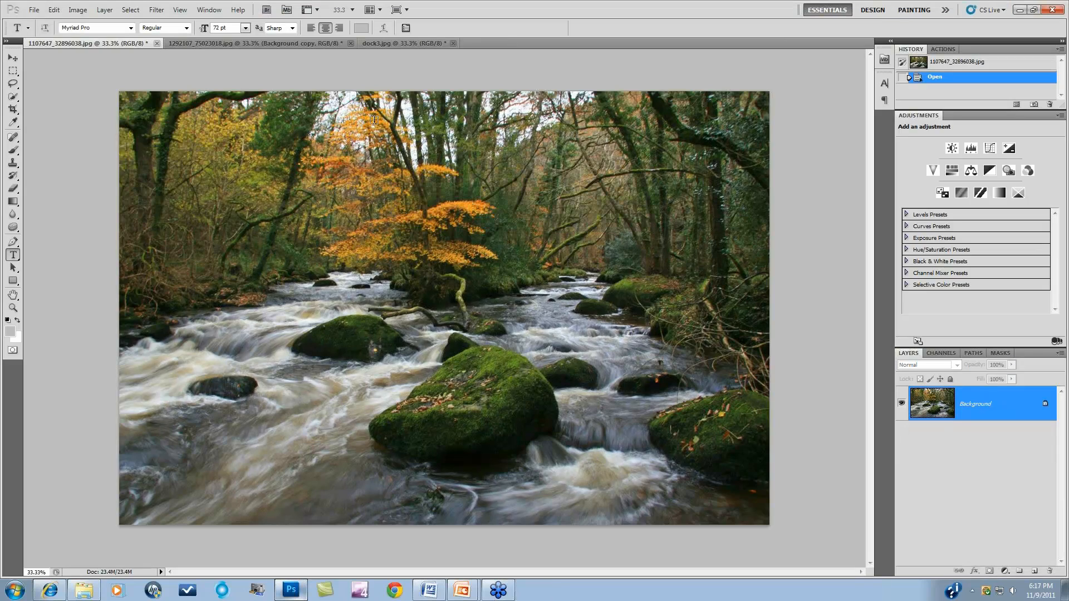
{"action": "left_click", "coordinate": [222, 43]}
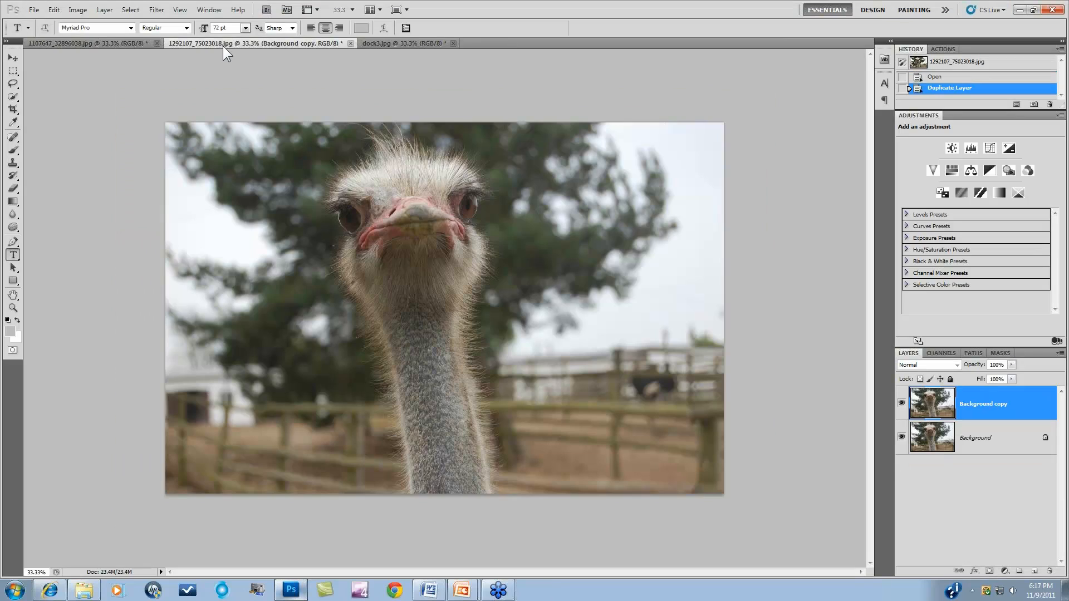
{"action": "left_click", "coordinate": [157, 11]}
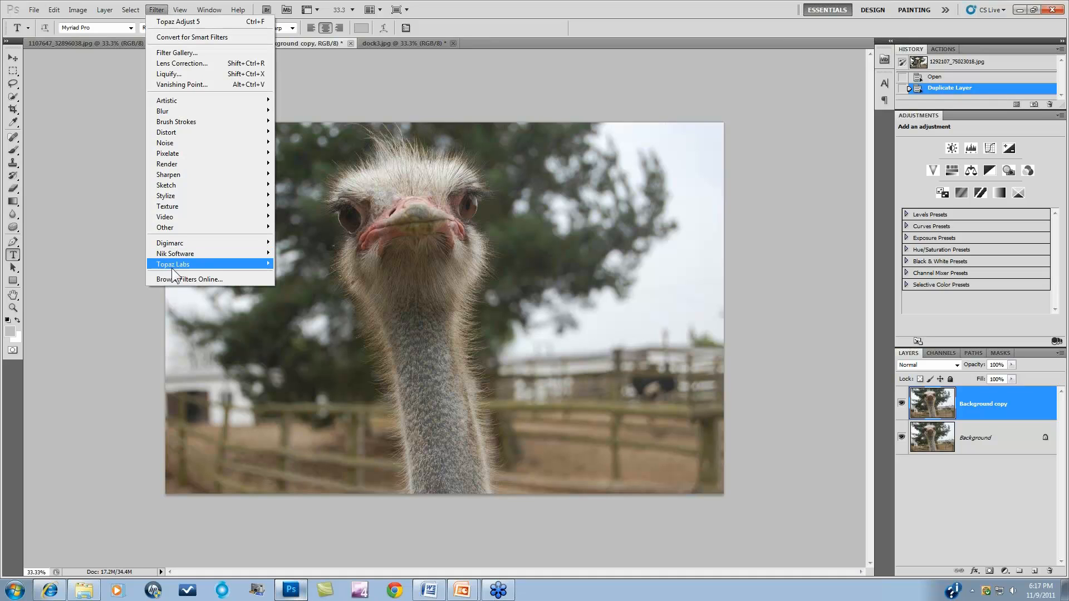
{"action": "mouse_move", "coordinate": [173, 264]}
{"action": "left_click", "coordinate": [299, 272]}
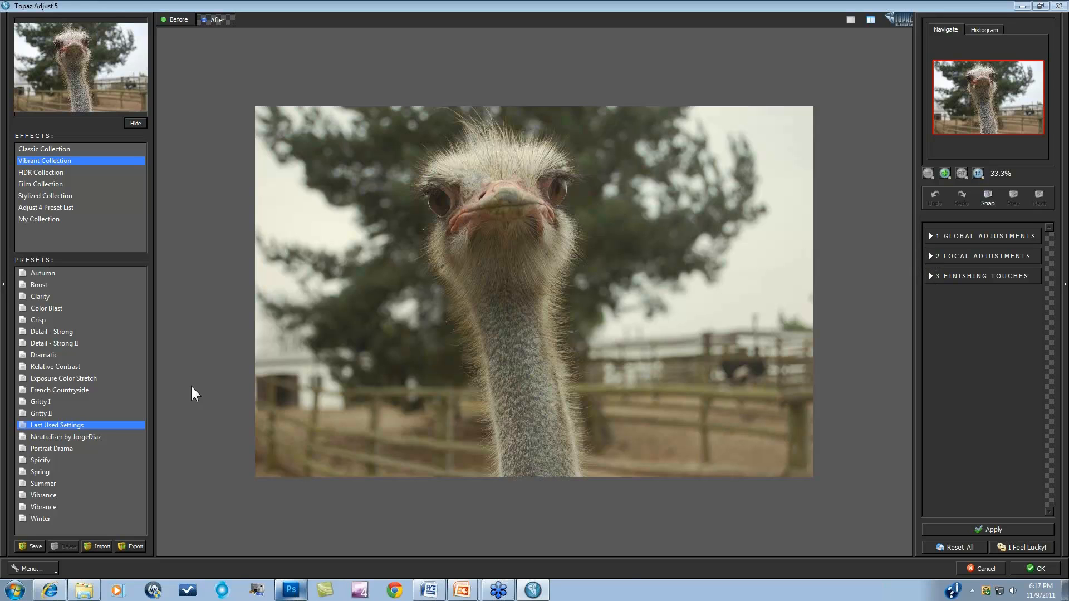
Apply the Psychedelic preset from the Stylized Collection to the ostrich photo, and compare the result with the original.
{"action": "left_click", "coordinate": [40, 172]}
{"action": "left_click", "coordinate": [40, 195]}
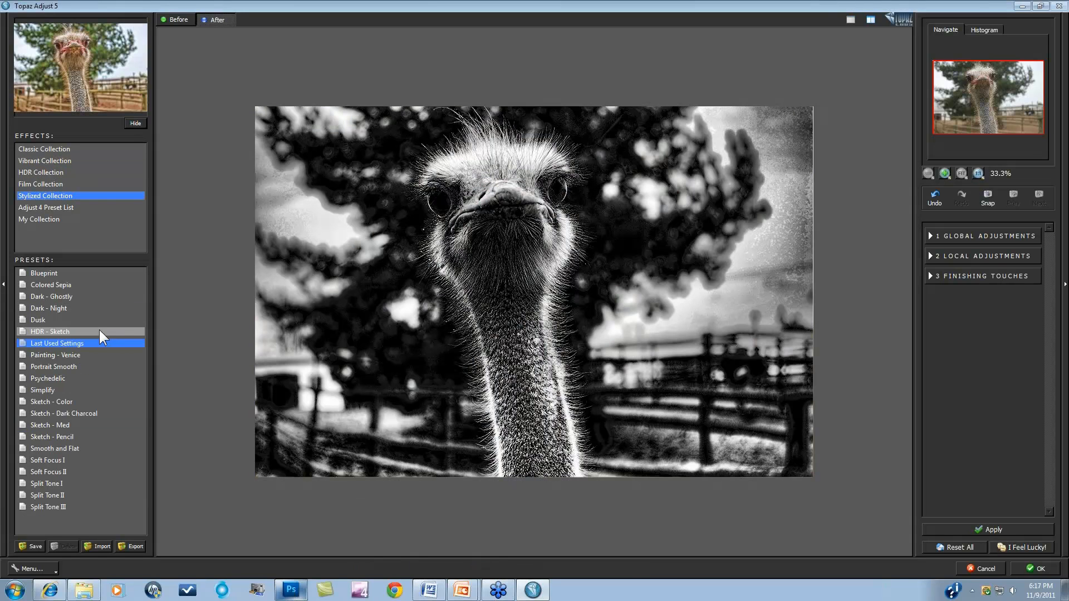
{"action": "left_click", "coordinate": [51, 380]}
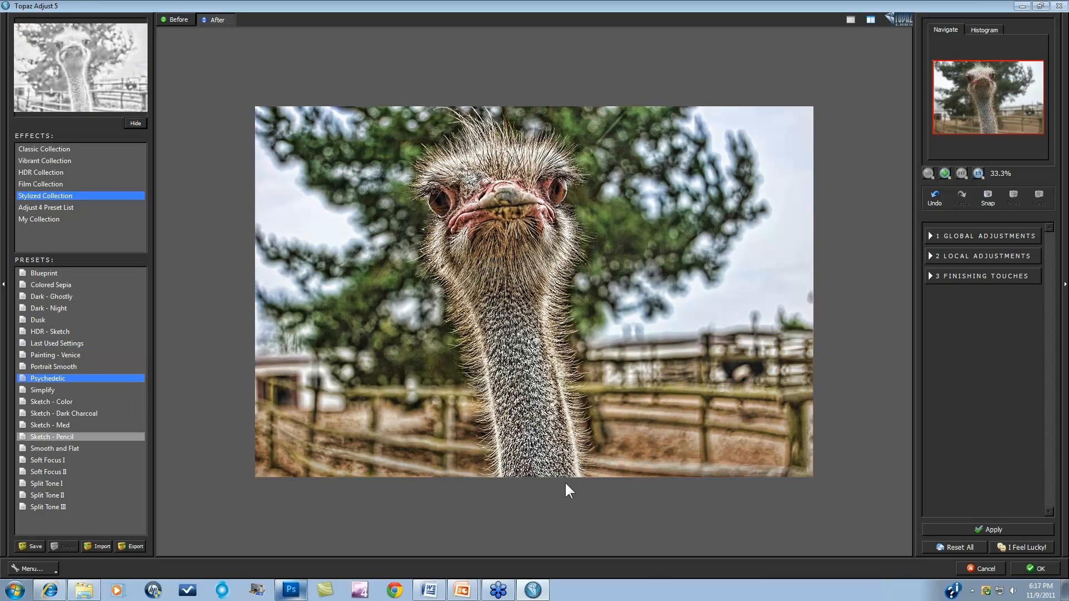
{"action": "left_click", "coordinate": [704, 372]}
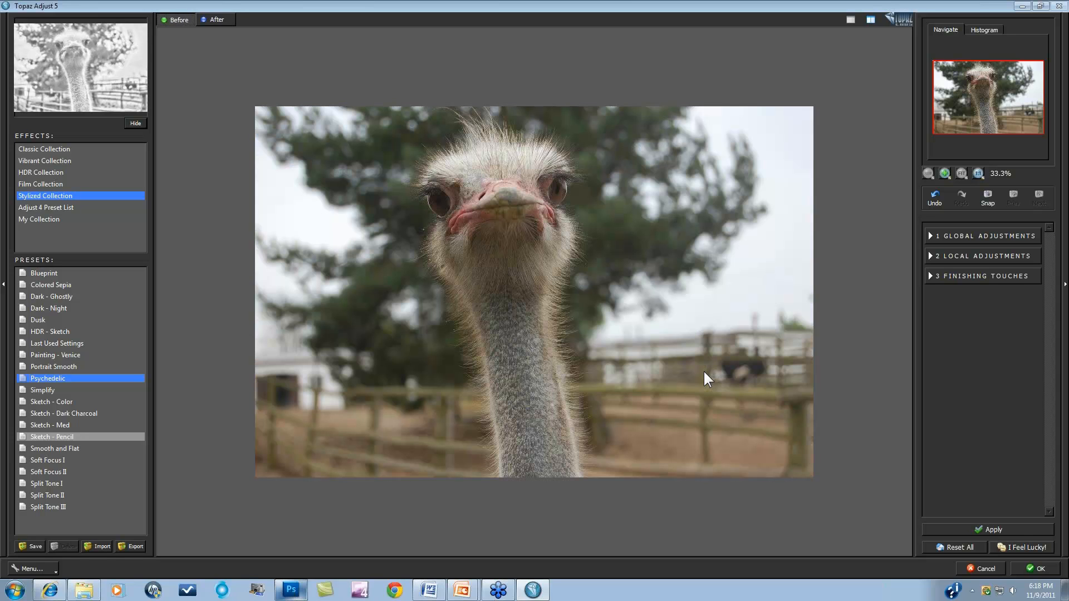
{"action": "left_click", "coordinate": [703, 372]}
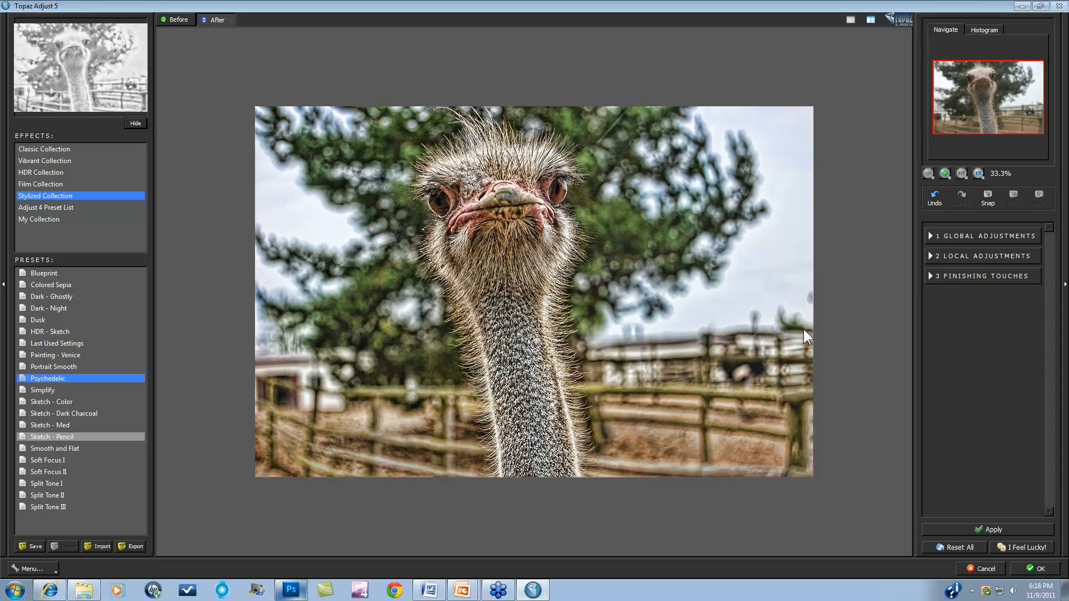
Set up the Brush Out local adjustment with brush size 818, opacity 0.50, hardness 0.67 and edge aware 1.00.
{"action": "left_click", "coordinate": [931, 255]}
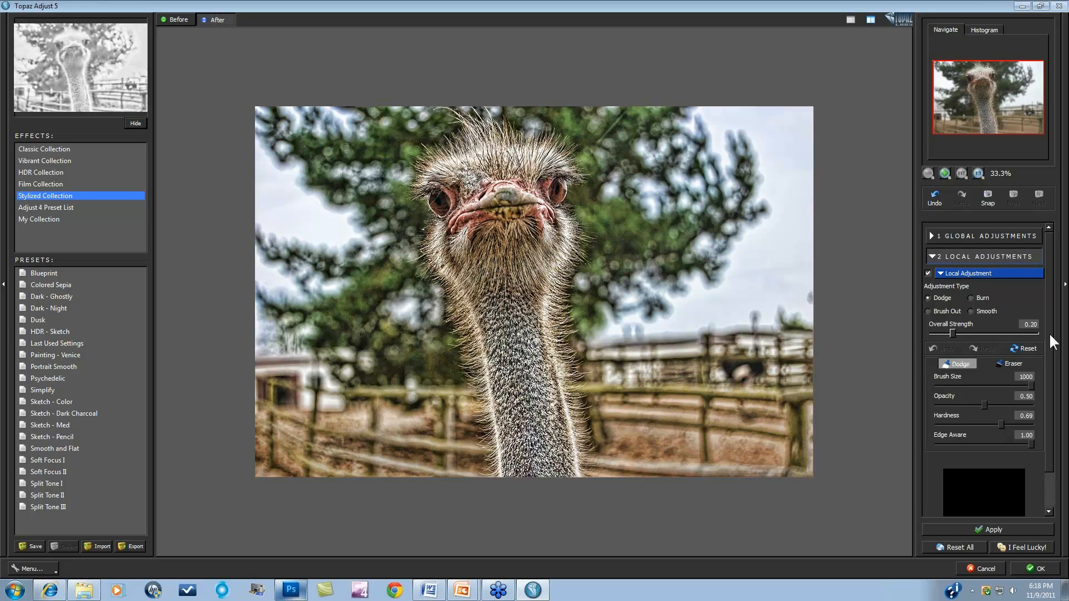
{"action": "left_click_drag", "start_coordinate": [1049, 332], "coordinate": [1048, 345]}
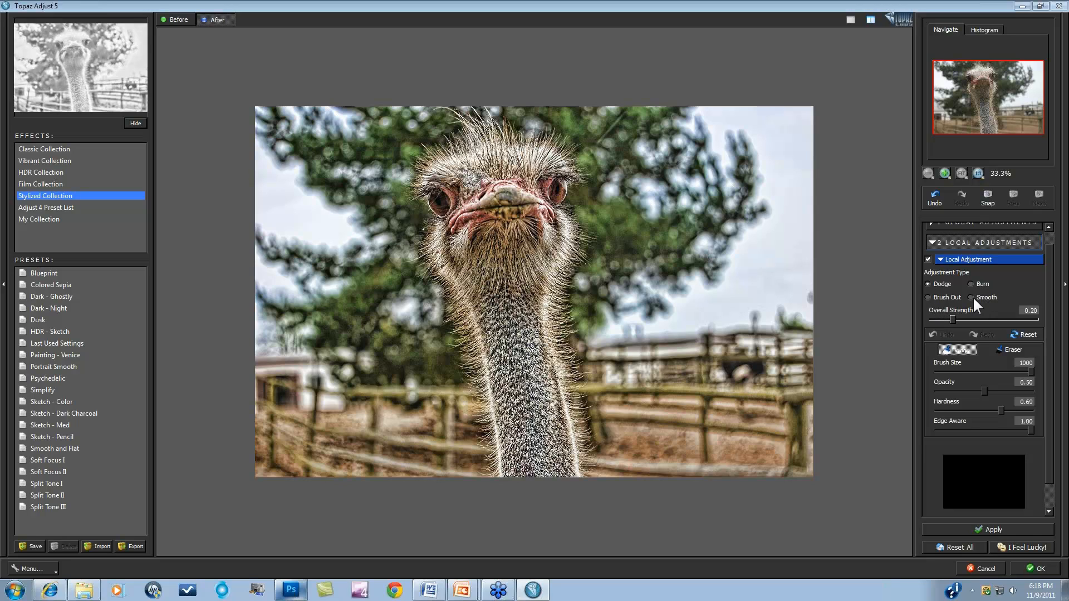
{"action": "left_click", "coordinate": [930, 297]}
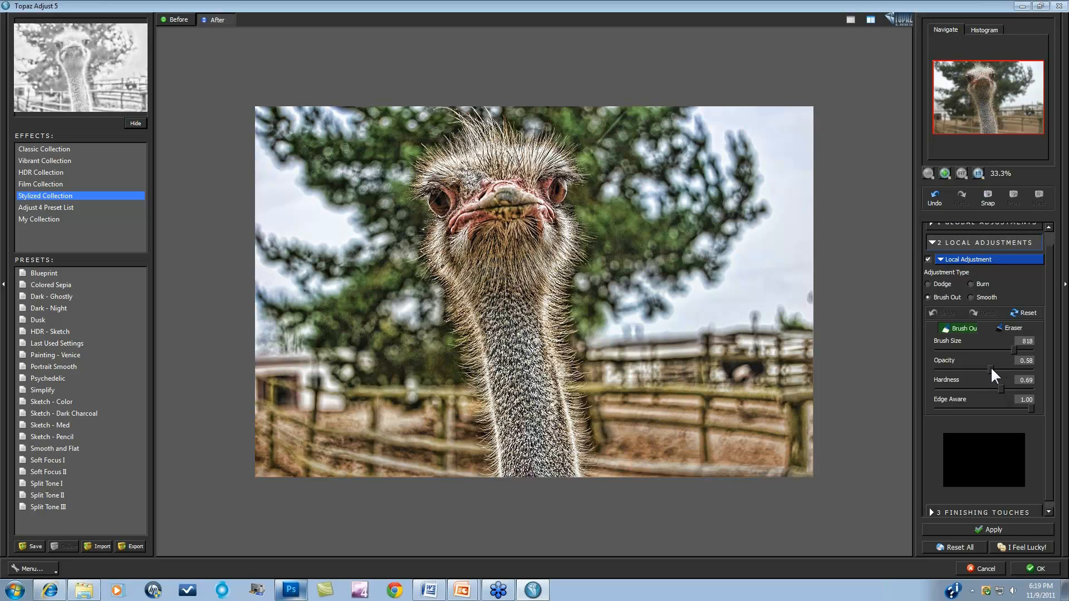
{"action": "mouse_move", "coordinate": [992, 367]}
{"action": "left_mouse_down"}
{"action": "mouse_move", "coordinate": [978, 372]}
{"action": "mouse_move", "coordinate": [987, 370]}
{"action": "left_mouse_up"}
{"action": "mouse_move", "coordinate": [1001, 389]}
{"action": "left_mouse_down"}
{"action": "mouse_move", "coordinate": [966, 388]}
{"action": "mouse_move", "coordinate": [1000, 389]}
{"action": "left_mouse_up"}
{"action": "left_click", "coordinate": [932, 408]}
Brush out the preset's effect over the tree background on both sides of the ostrich's head and neck.
{"action": "left_click", "coordinate": [598, 217]}
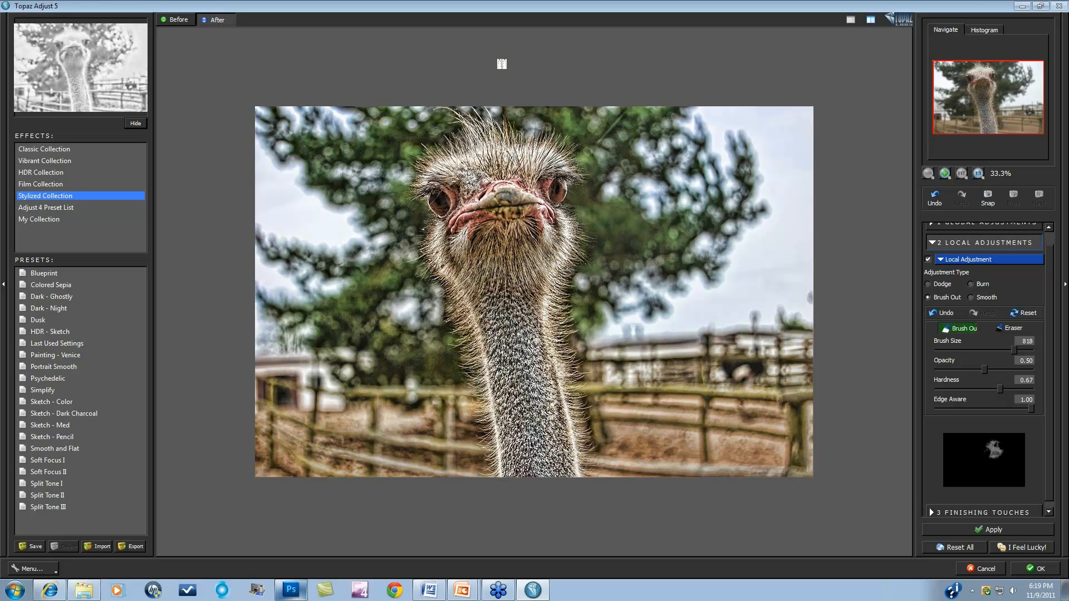
{"action": "left_click", "coordinate": [501, 50]}
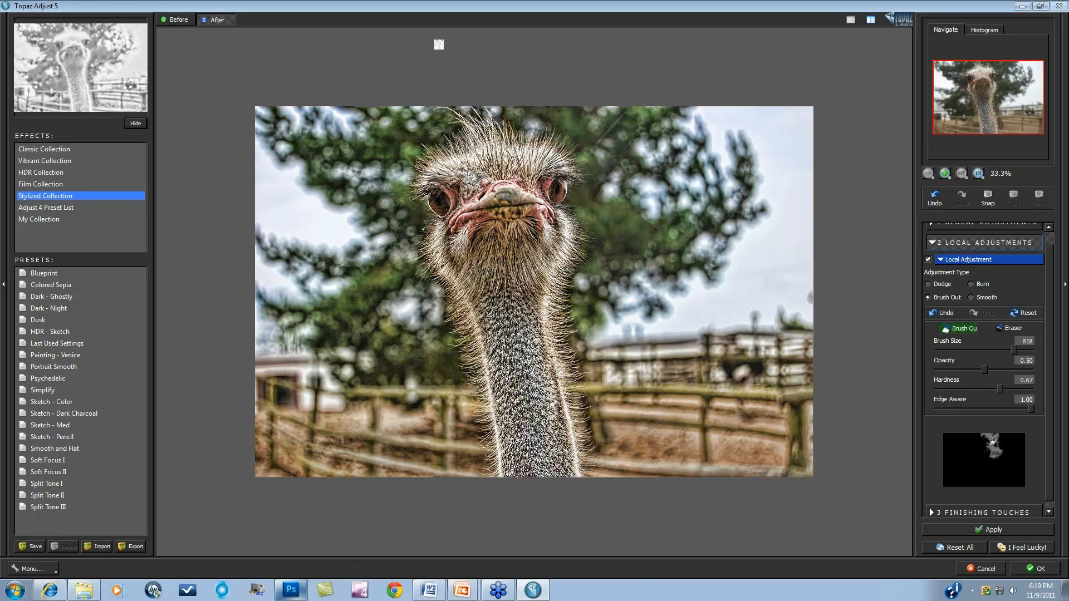
{"action": "left_click", "coordinate": [438, 44]}
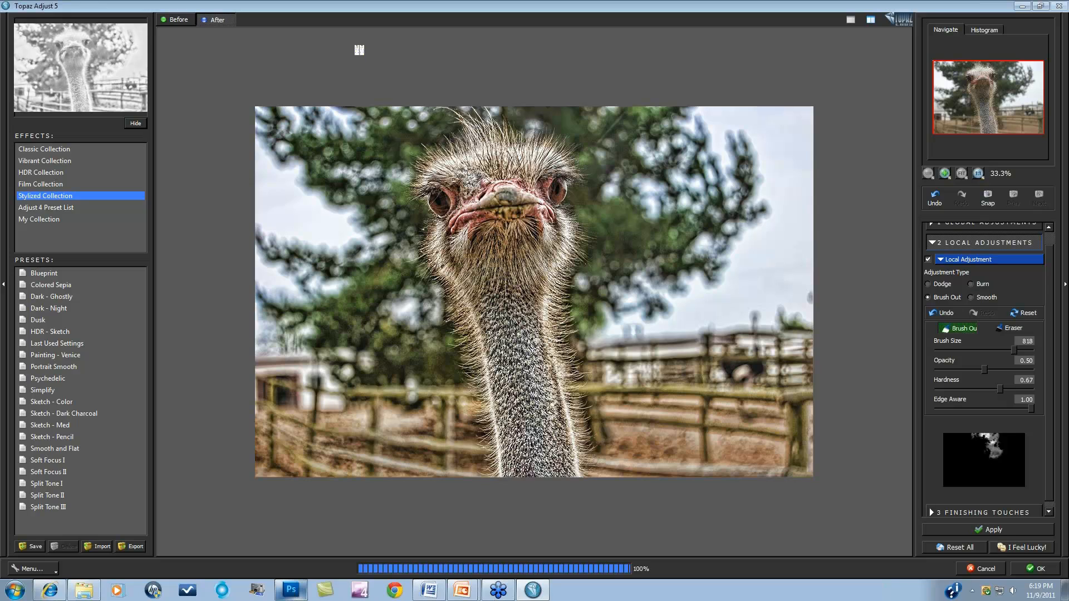
{"action": "left_click", "coordinate": [359, 50]}
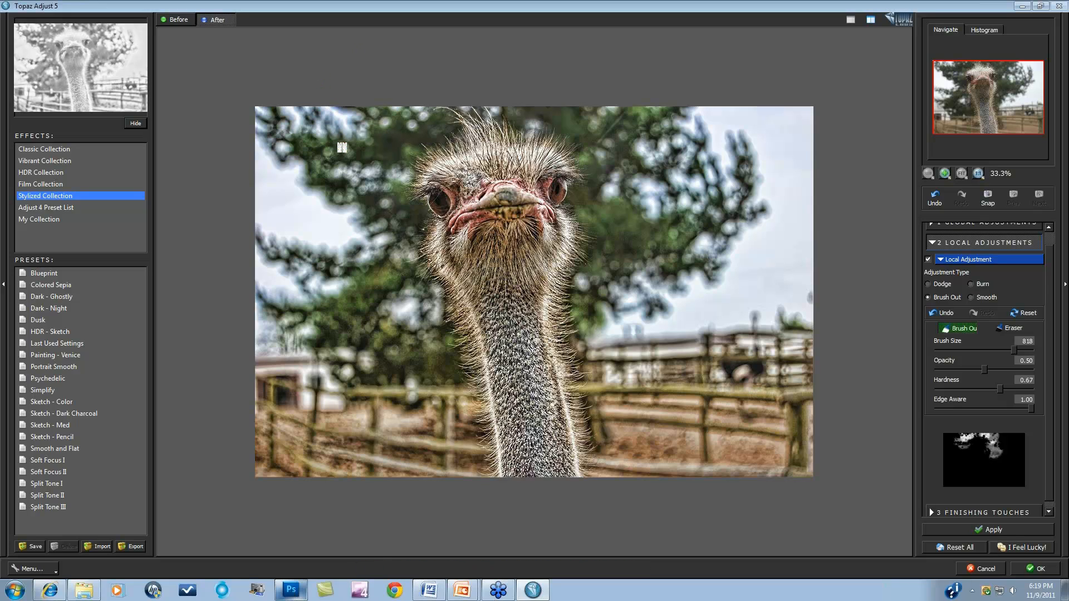
{"action": "mouse_move", "coordinate": [342, 147]}
{"action": "left_mouse_down"}
{"action": "mouse_move", "coordinate": [329, 165]}
{"action": "mouse_move", "coordinate": [329, 205]}
{"action": "left_mouse_up"}
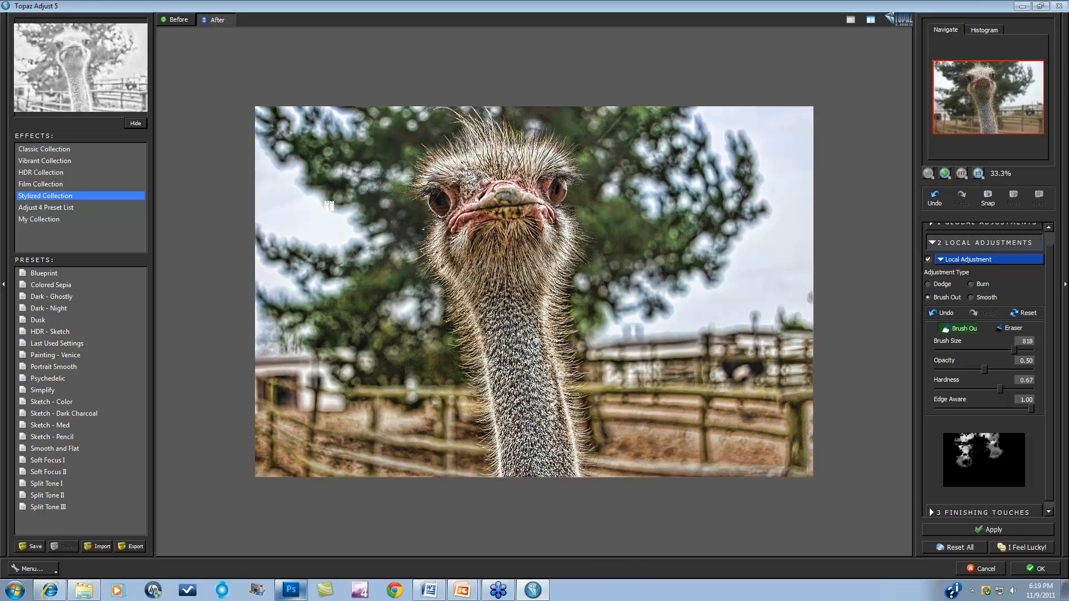
{"action": "left_click", "coordinate": [370, 286]}
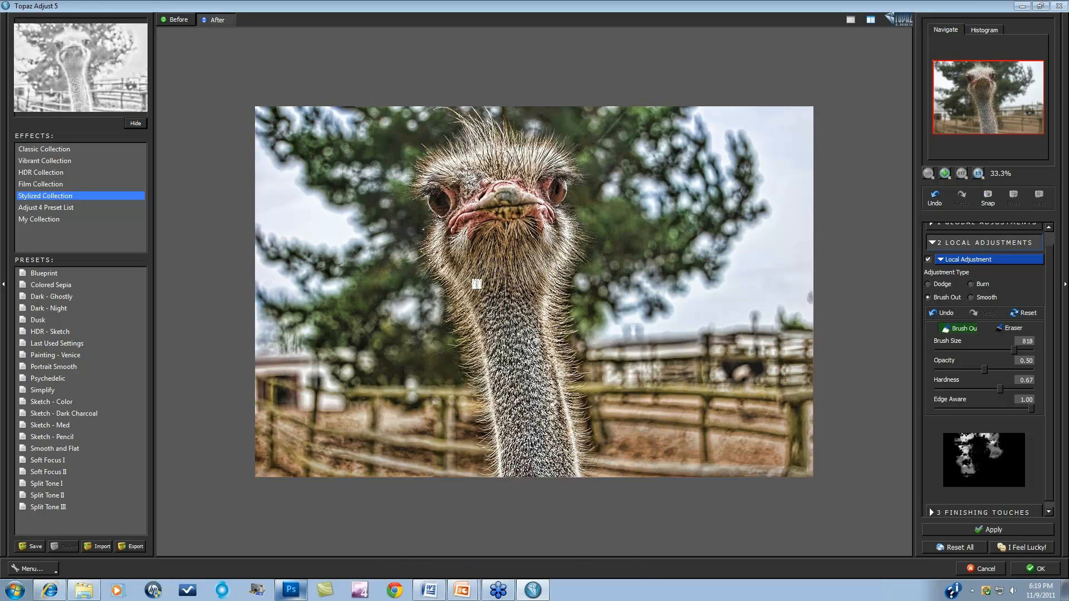
{"action": "left_click", "coordinate": [510, 240]}
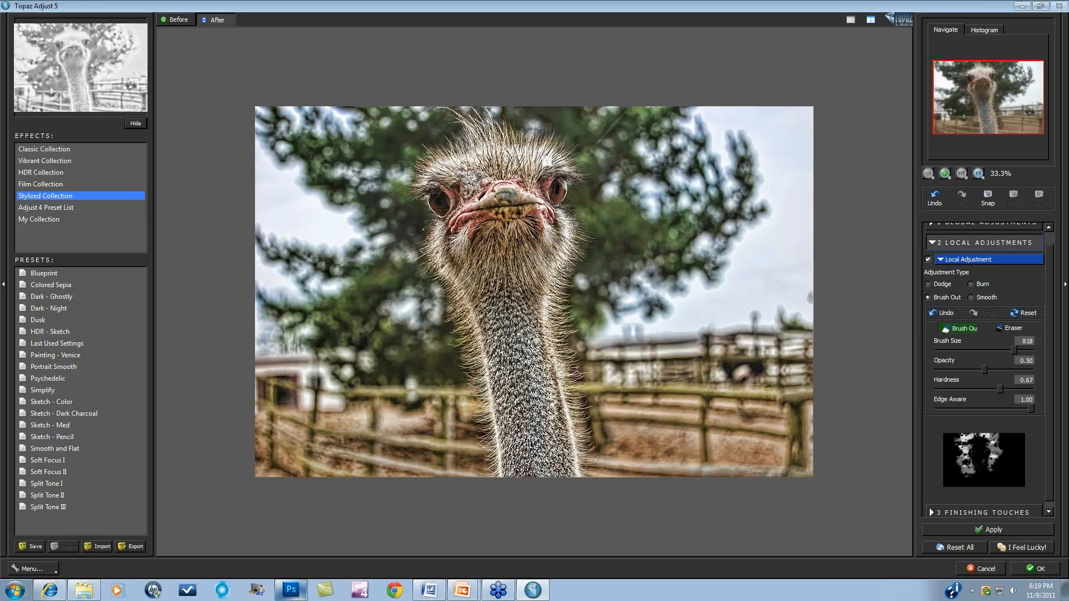
{"action": "left_click", "coordinate": [616, 227]}
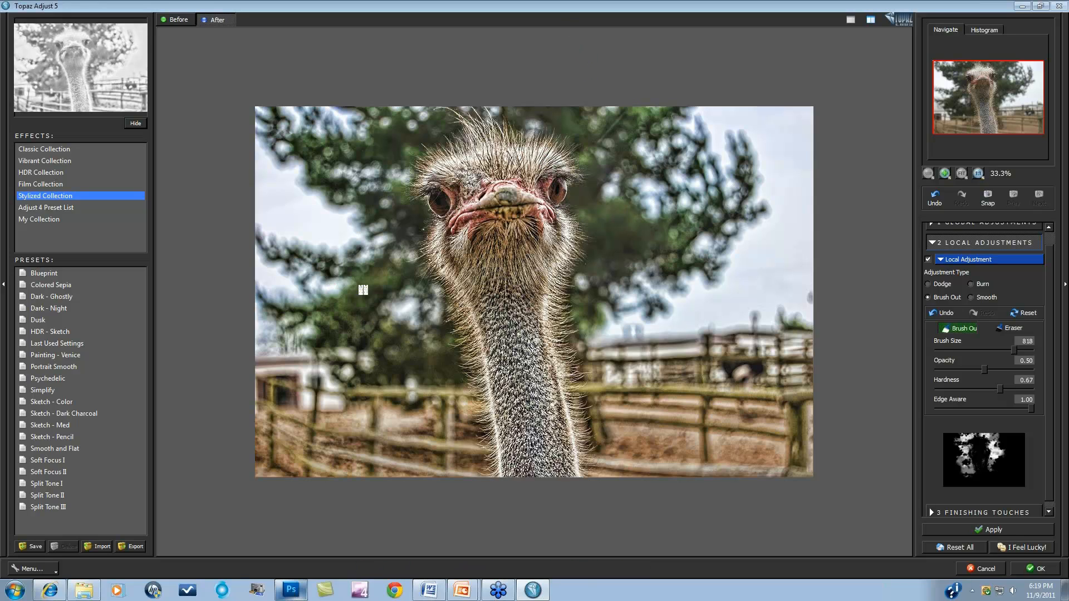
{"action": "left_click", "coordinate": [372, 298]}
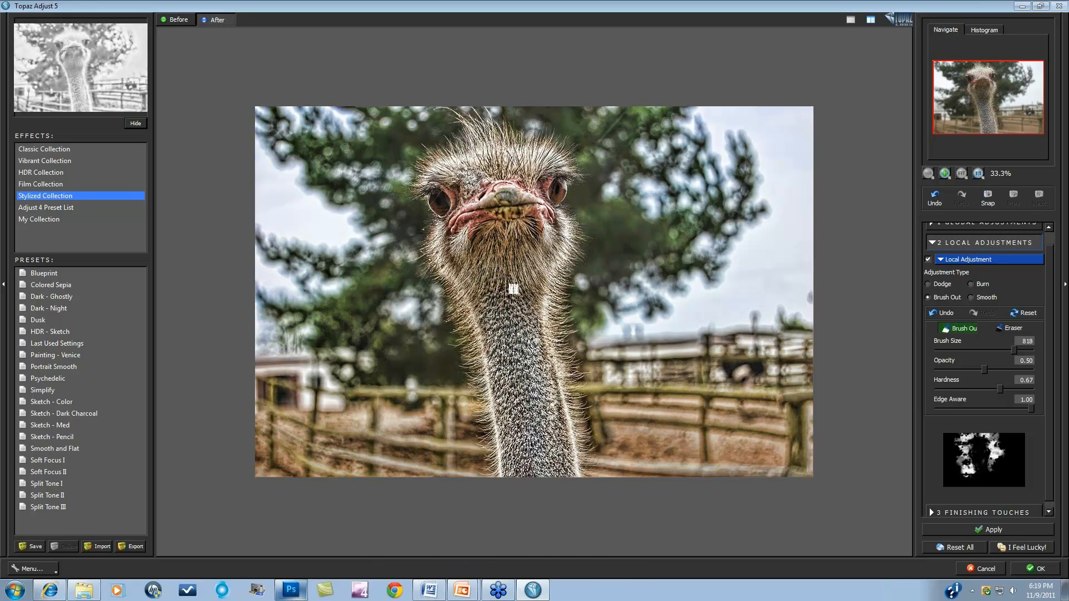
{"action": "left_click", "coordinate": [520, 290]}
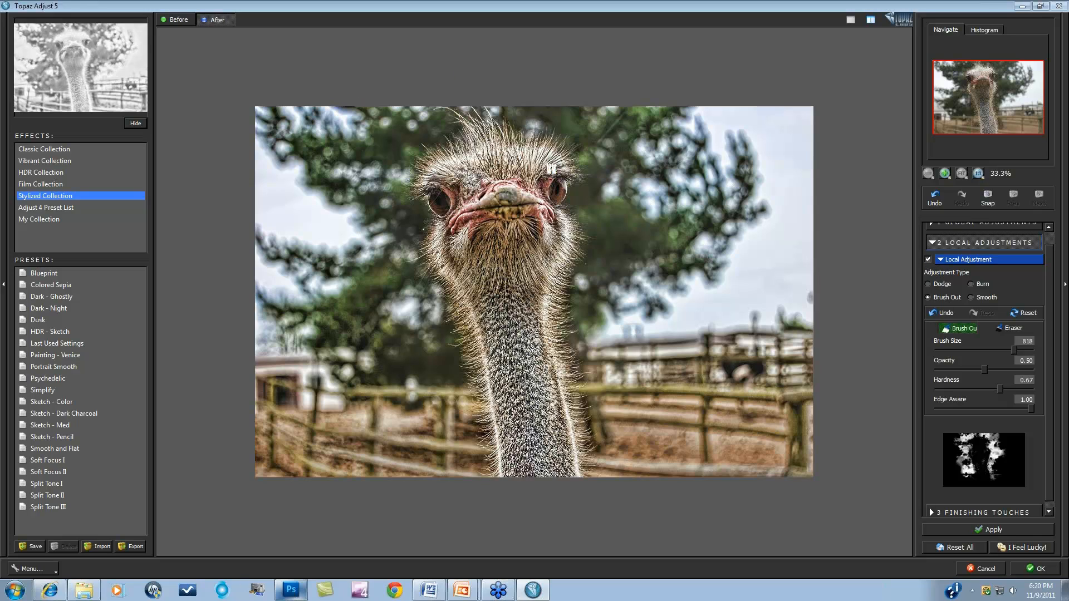
Compare the ostrich photo with the Local Adjustment brushing off and on, leaving it switched on.
{"action": "left_click", "coordinate": [927, 257]}
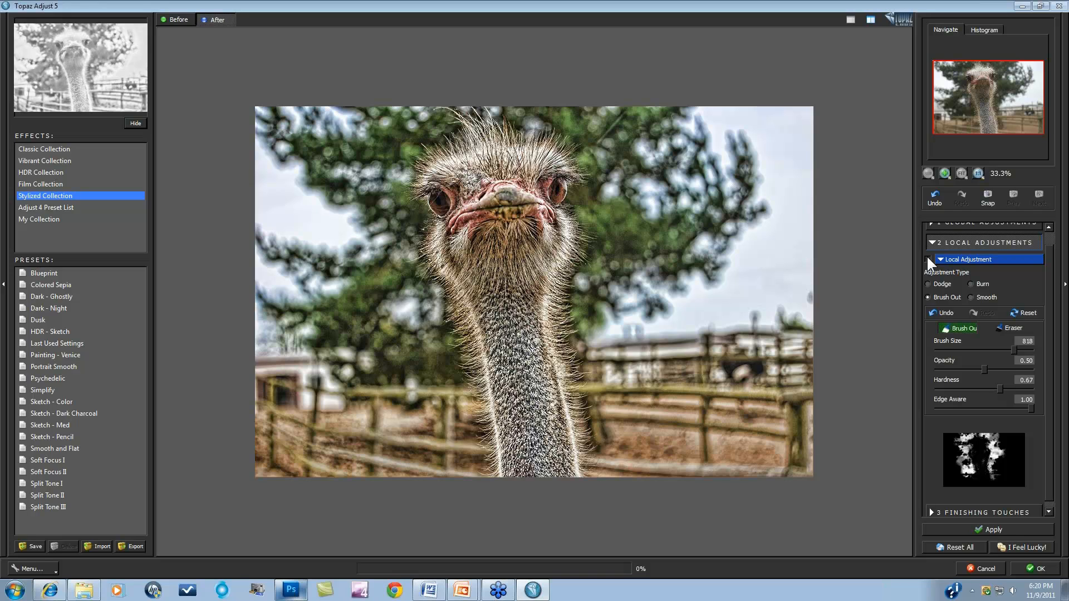
{"action": "left_click", "coordinate": [927, 257]}
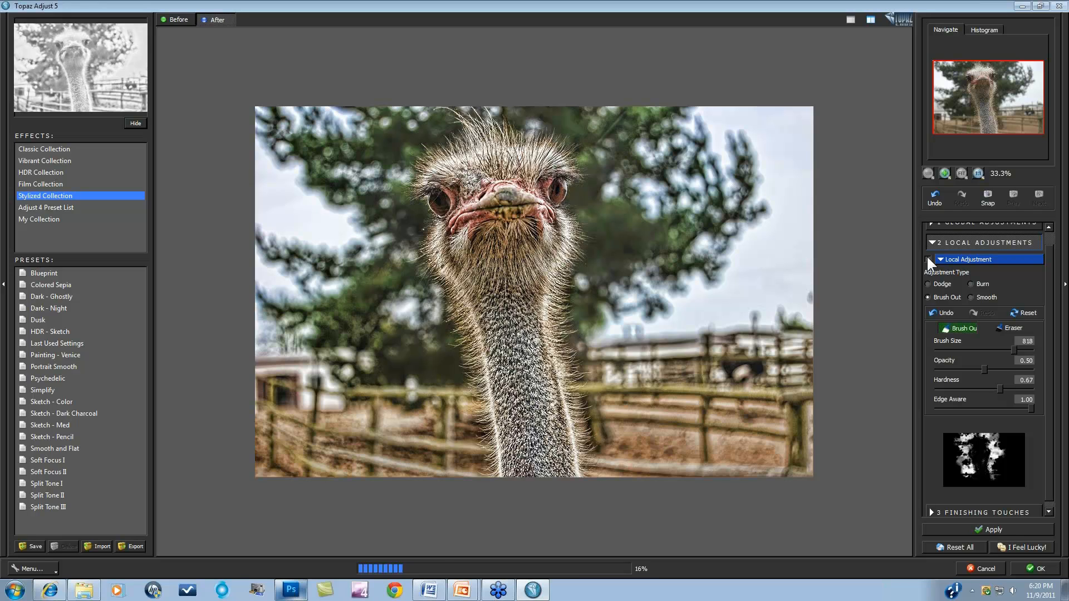
{"action": "left_click", "coordinate": [927, 258]}
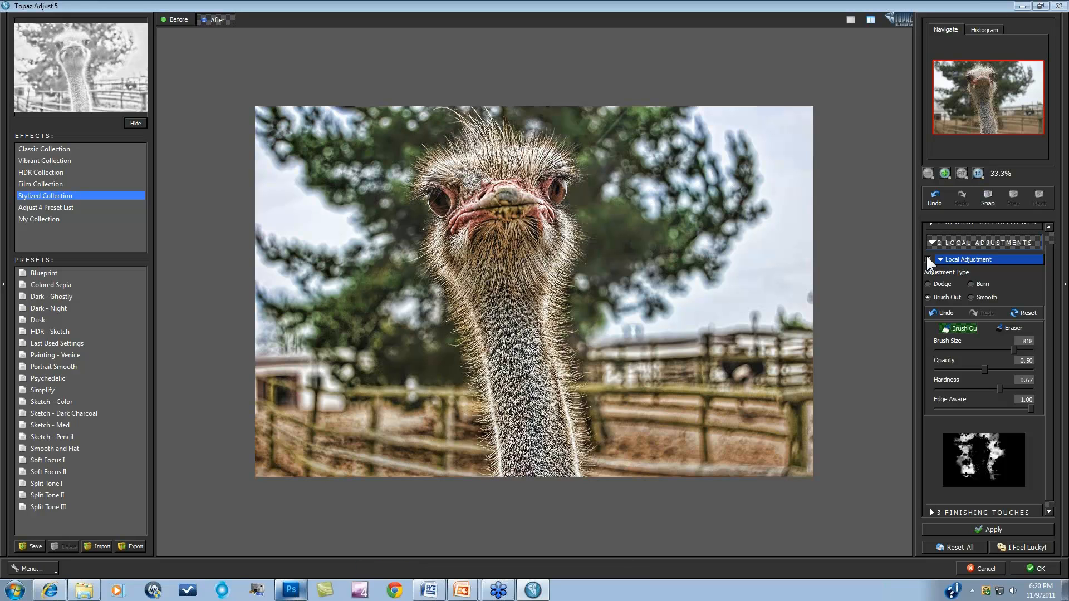
{"action": "left_click", "coordinate": [927, 257]}
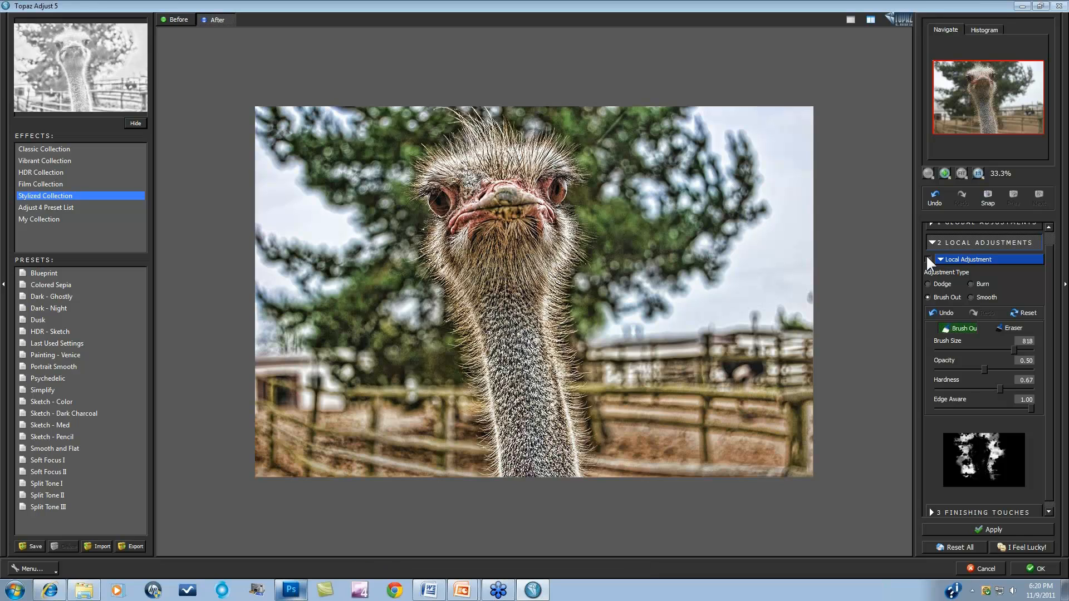
{"action": "left_click", "coordinate": [927, 257]}
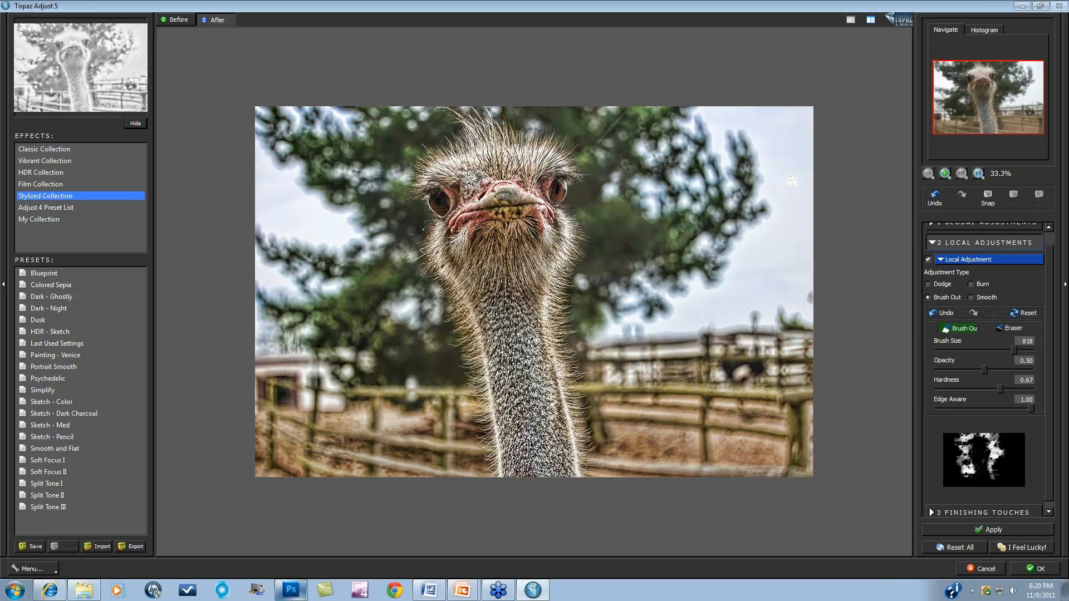
Enable the Grain effect among the Finishing Touches.
{"action": "scroll", "coordinate": [1049, 348], "scroll_direction": "down", "scroll_amount": 1}
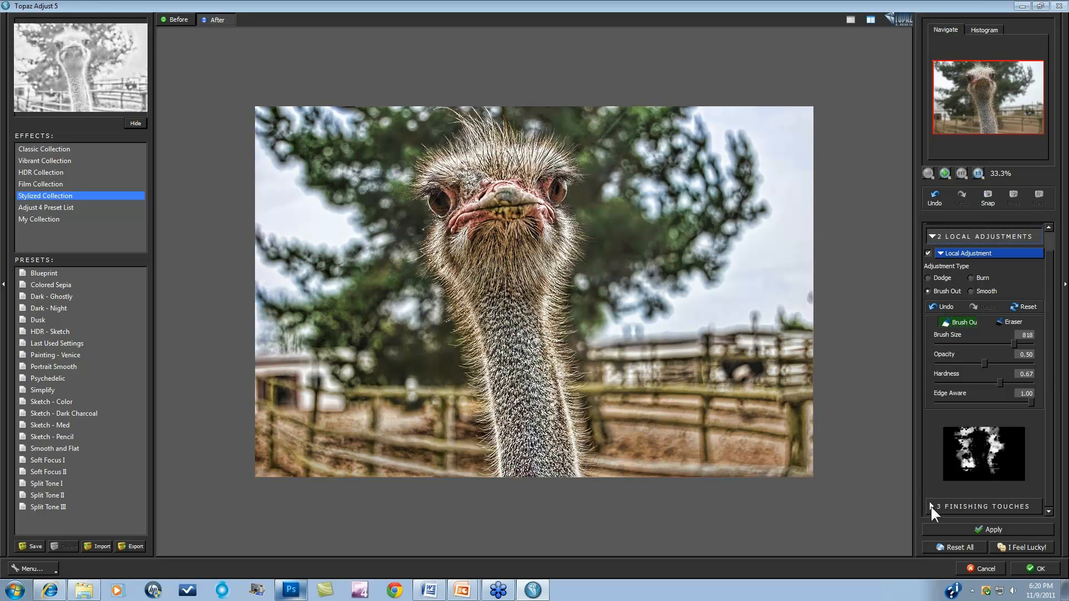
{"action": "left_click", "coordinate": [931, 507]}
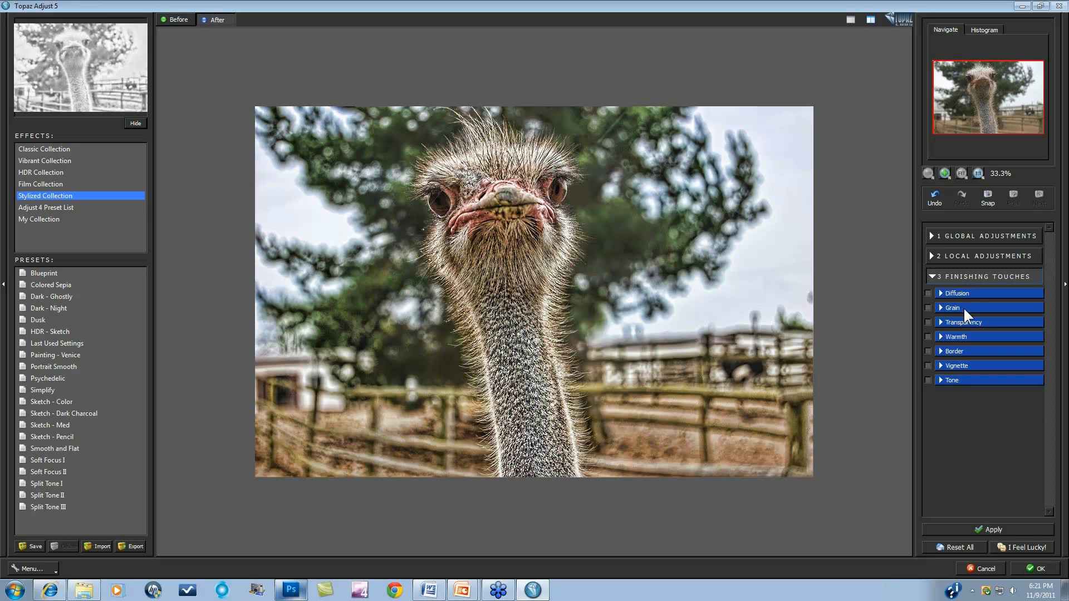
{"action": "left_click", "coordinate": [928, 307]}
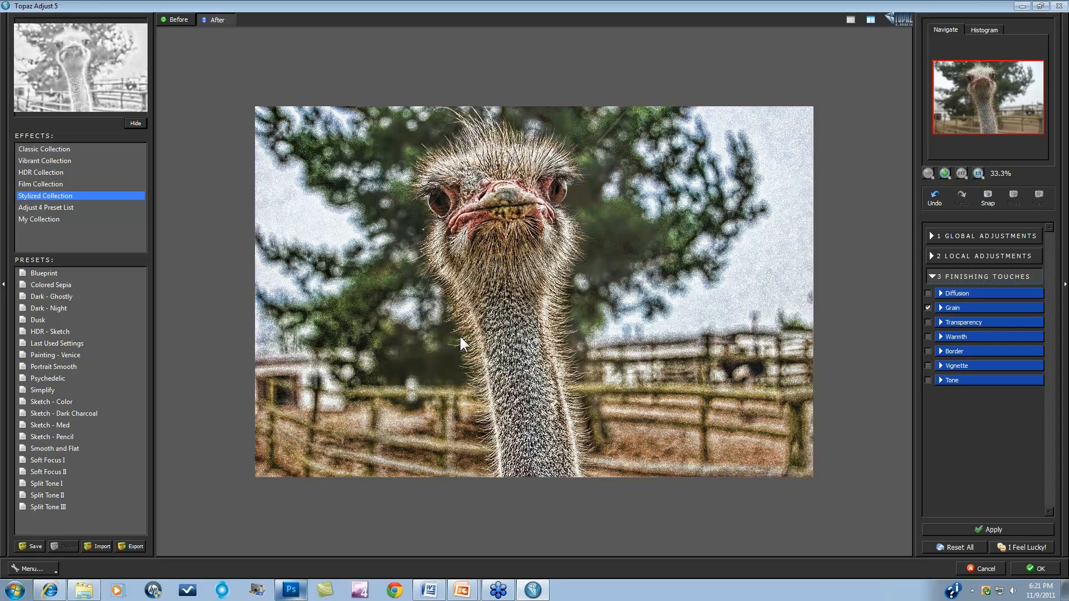
Turn off the Brush Out local adjustment and return to the Finishing Touches.
{"action": "left_click", "coordinate": [929, 256]}
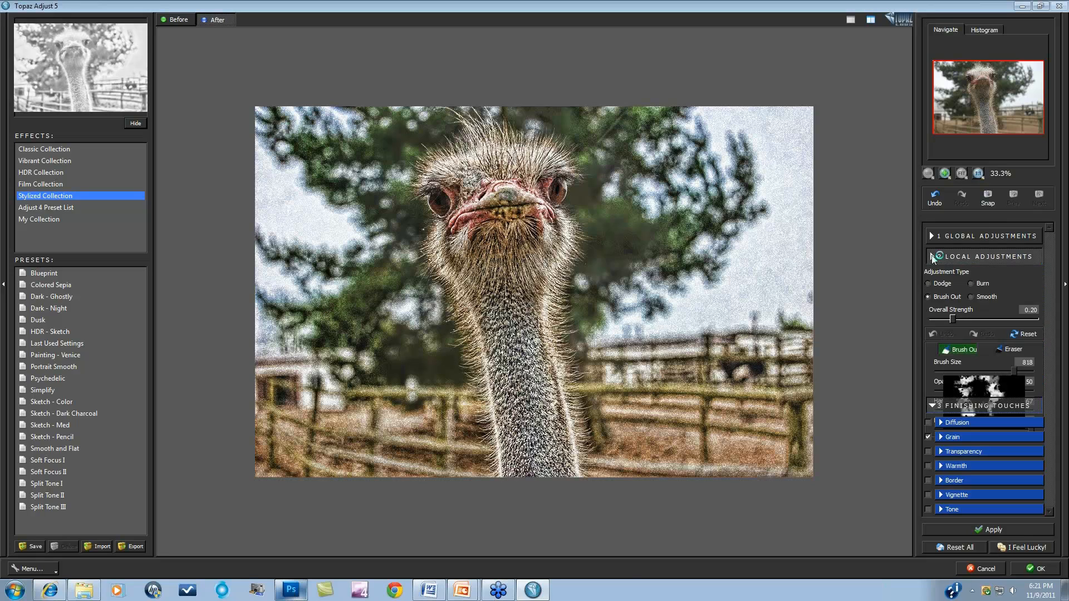
{"action": "left_click", "coordinate": [928, 273]}
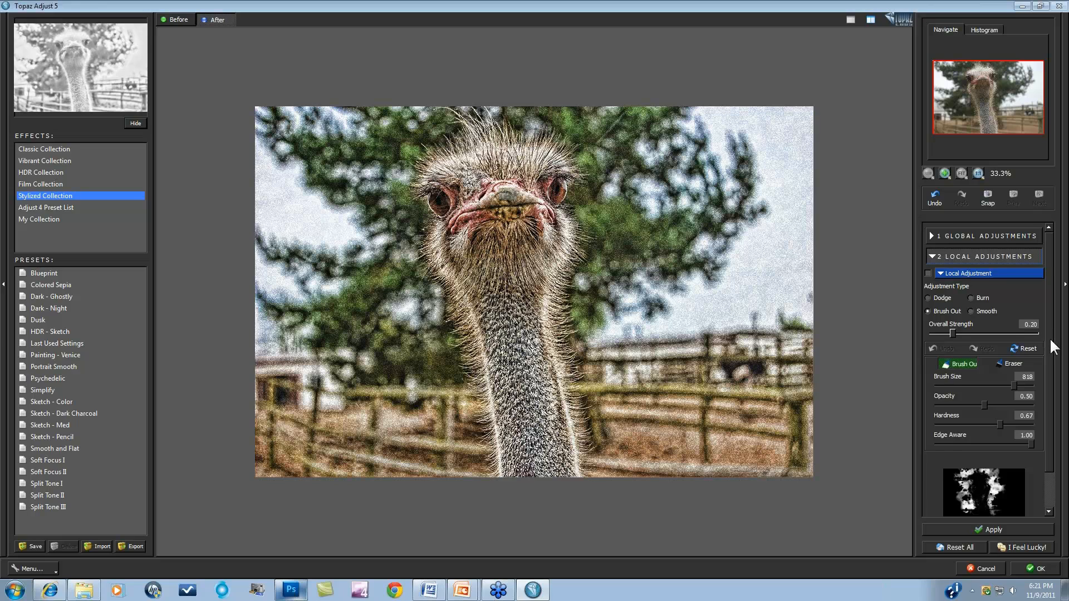
{"action": "scroll", "coordinate": [991, 423], "scroll_direction": "down", "scroll_amount": 1}
{"action": "left_click", "coordinate": [932, 504]}
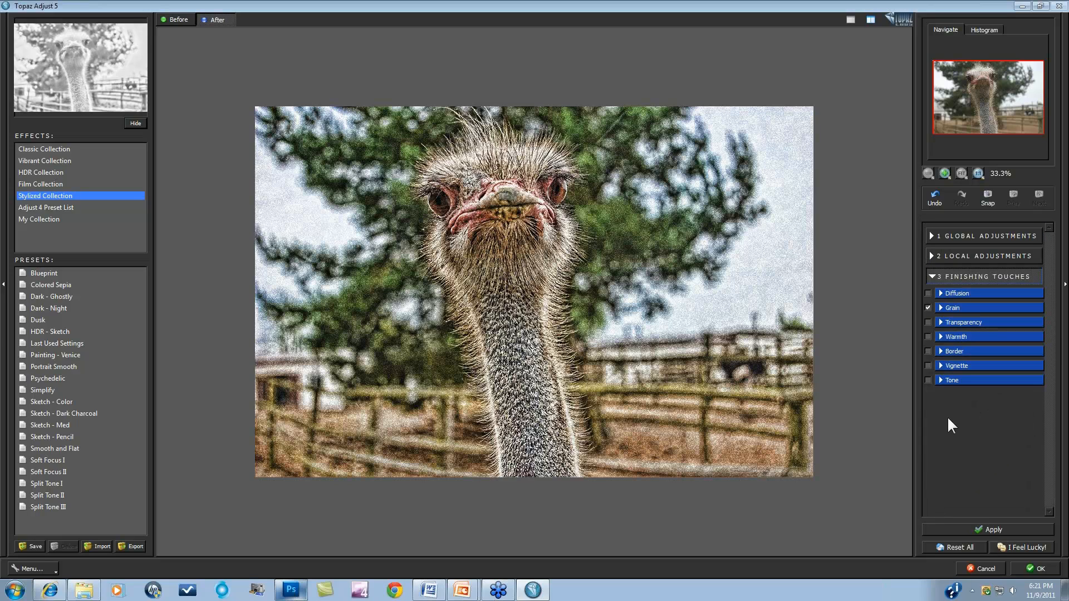
Try the grain with color 0.00, contrast 0.78 and size 0.24 while viewing the photo at 100%, and turn Grain off.
{"action": "left_click", "coordinate": [942, 307]}
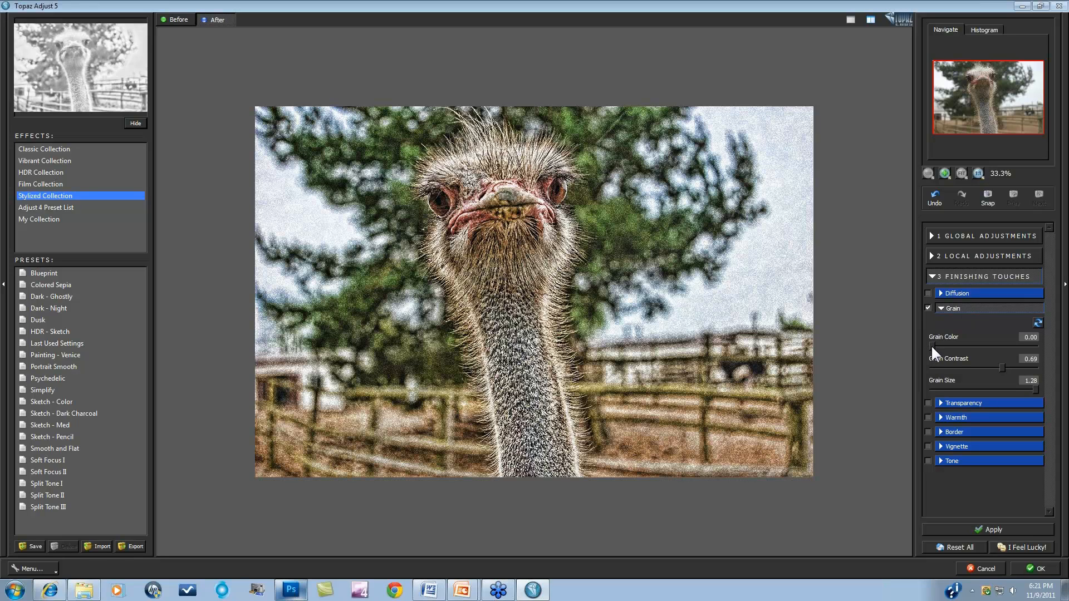
{"action": "left_click_drag", "start_coordinate": [1003, 344], "coordinate": [922, 344]}
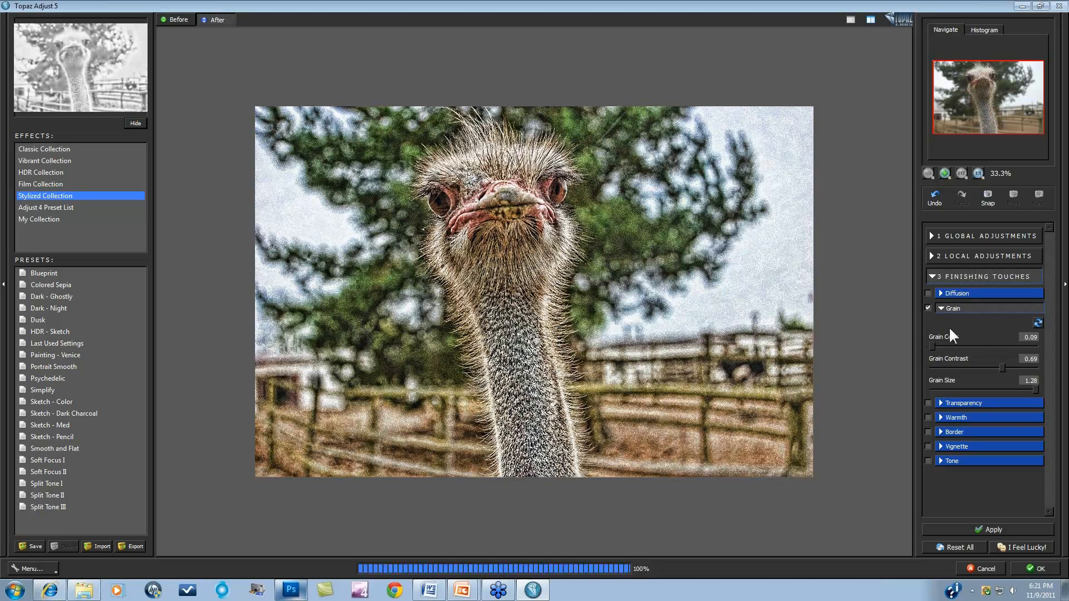
{"action": "left_click", "coordinate": [979, 173]}
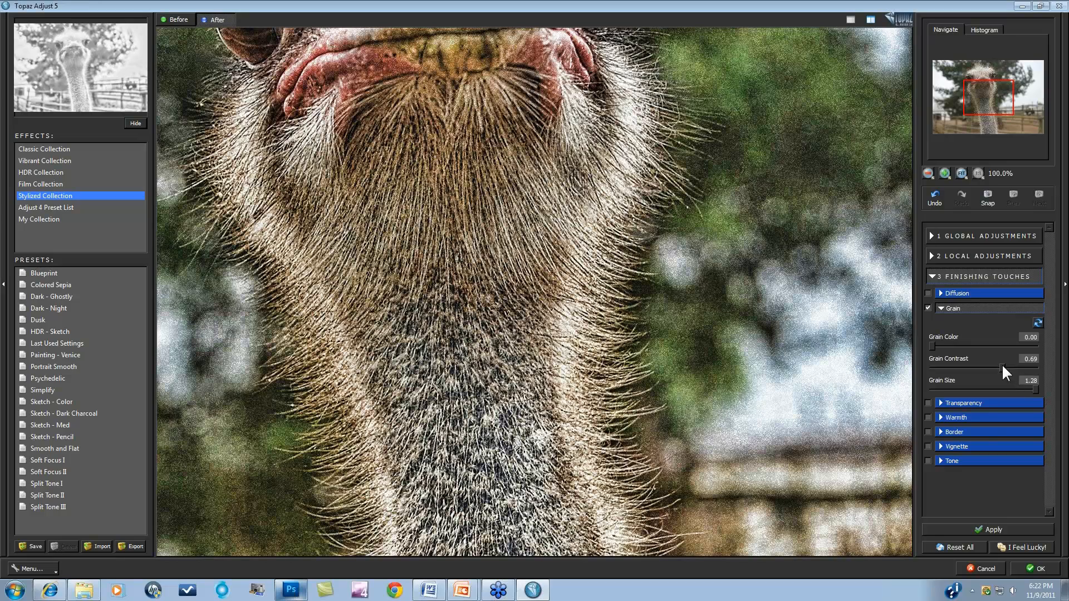
{"action": "left_click", "coordinate": [1024, 366]}
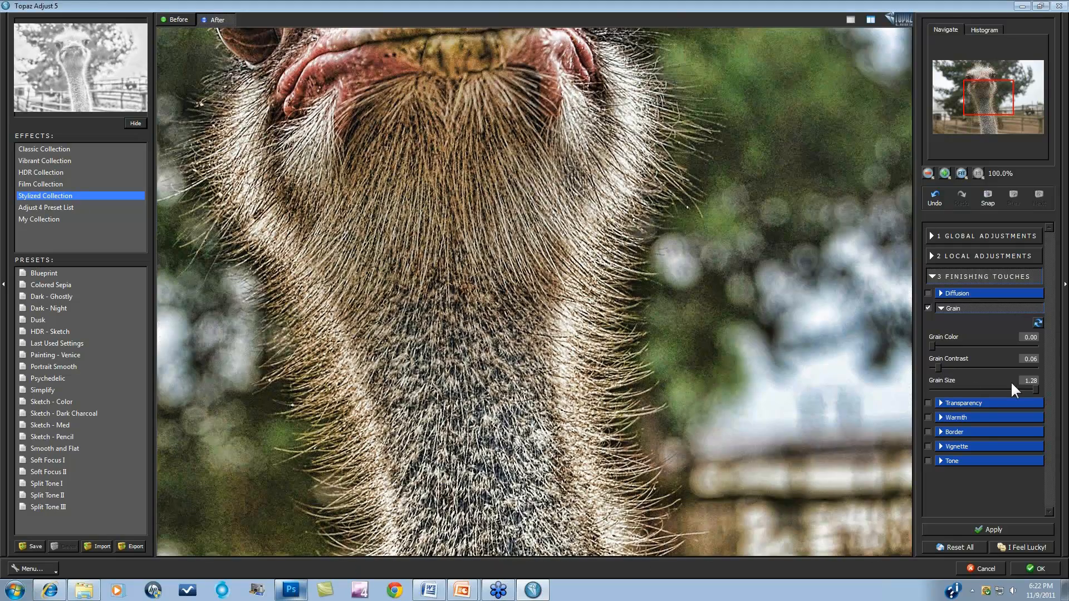
{"action": "left_click_drag", "start_coordinate": [998, 389], "coordinate": [949, 390]}
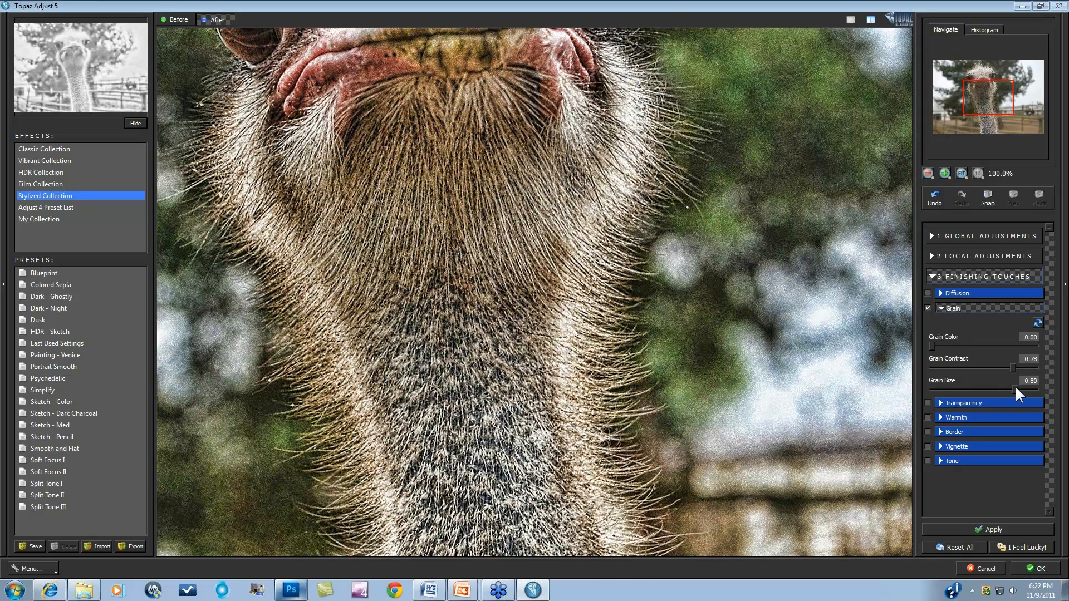
{"action": "left_click_drag", "start_coordinate": [1013, 385], "coordinate": [957, 386]}
{"action": "left_click", "coordinate": [928, 307]}
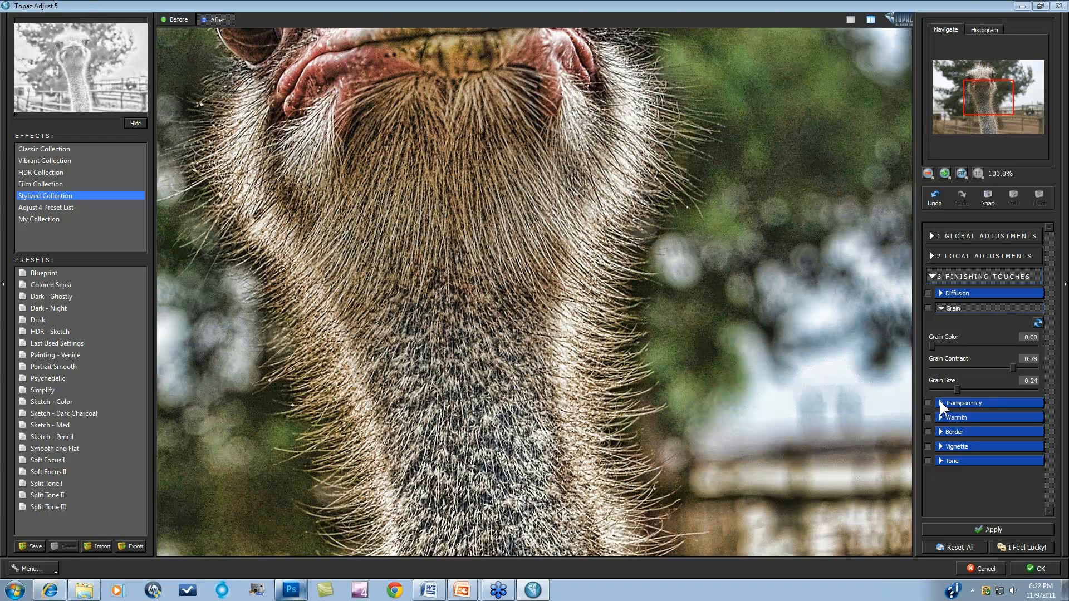
Enable Transparency, compare the result at 0.50 with the original photo, and set the overall transparency to about 0.69.
{"action": "left_click", "coordinate": [961, 173]}
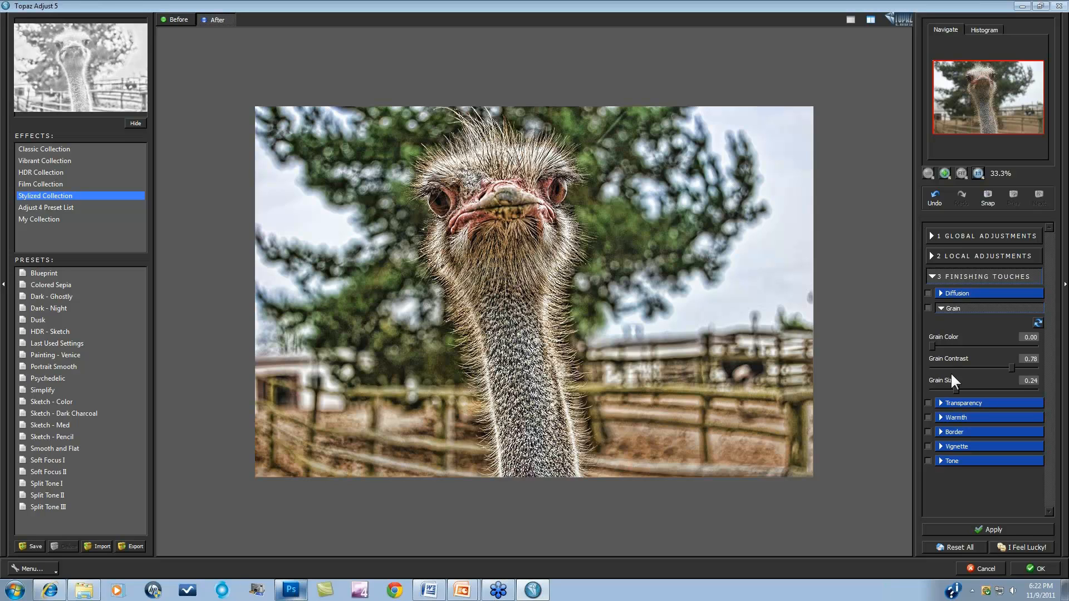
{"action": "left_click", "coordinate": [940, 403]}
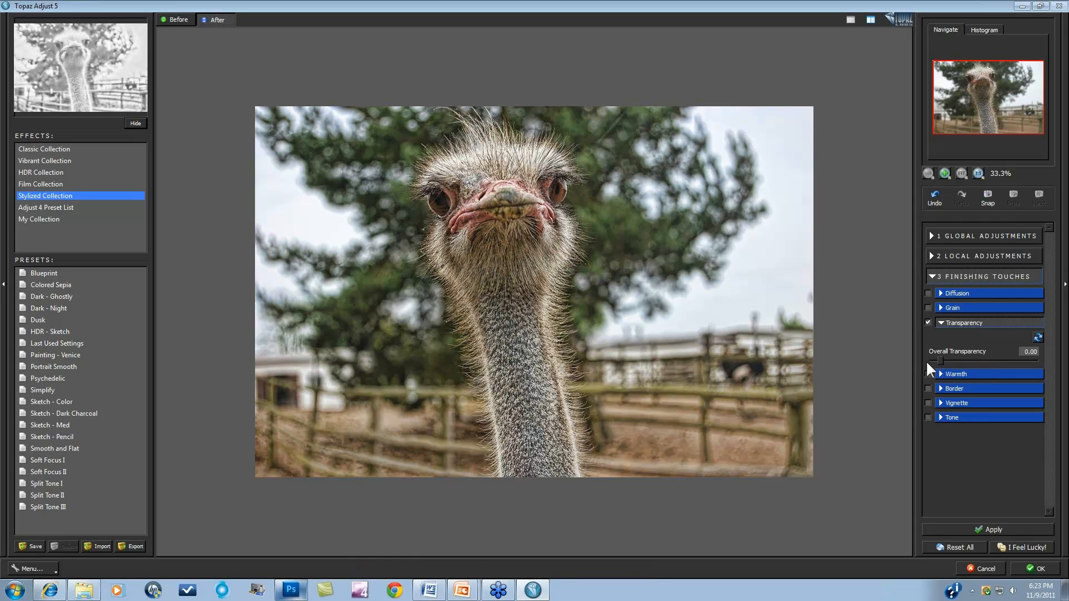
{"action": "left_click_drag", "start_coordinate": [926, 360], "coordinate": [923, 360]}
{"action": "left_click", "coordinate": [706, 291]}
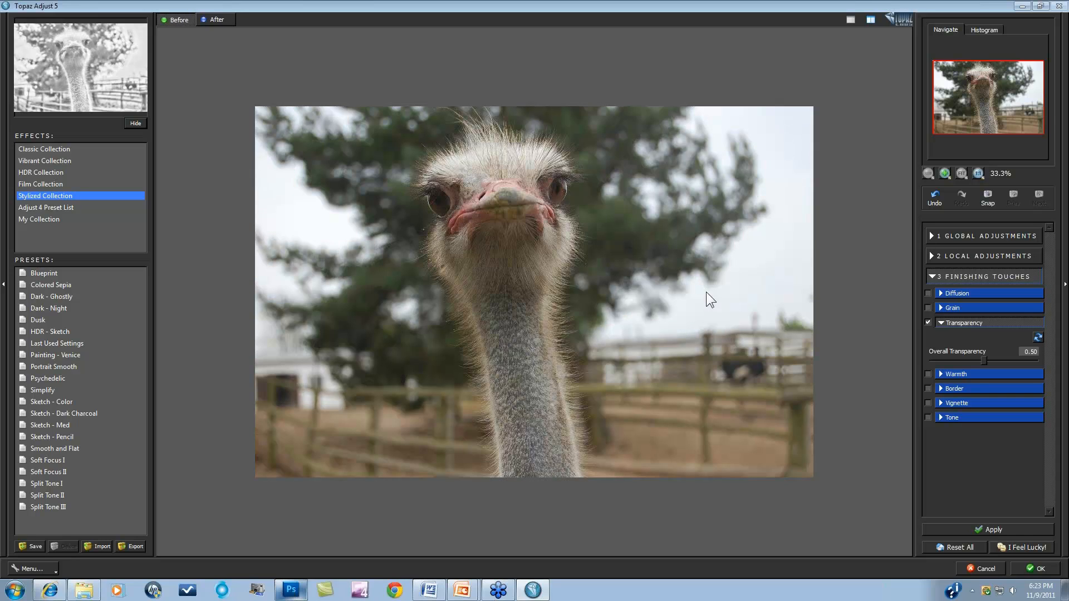
{"action": "left_click", "coordinate": [706, 291]}
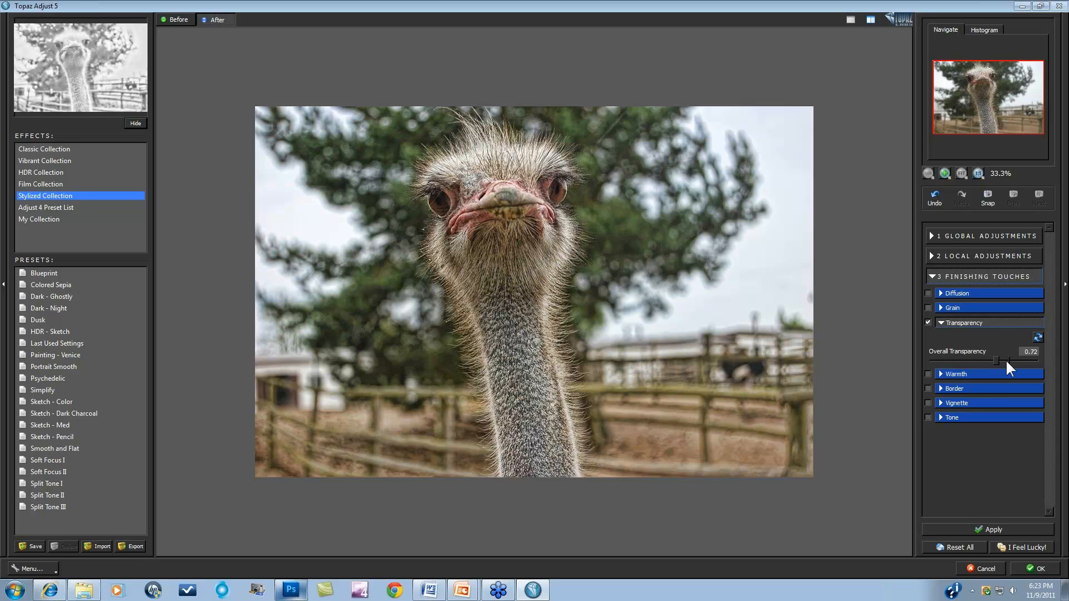
{"action": "left_click_drag", "start_coordinate": [1005, 359], "coordinate": [1013, 358]}
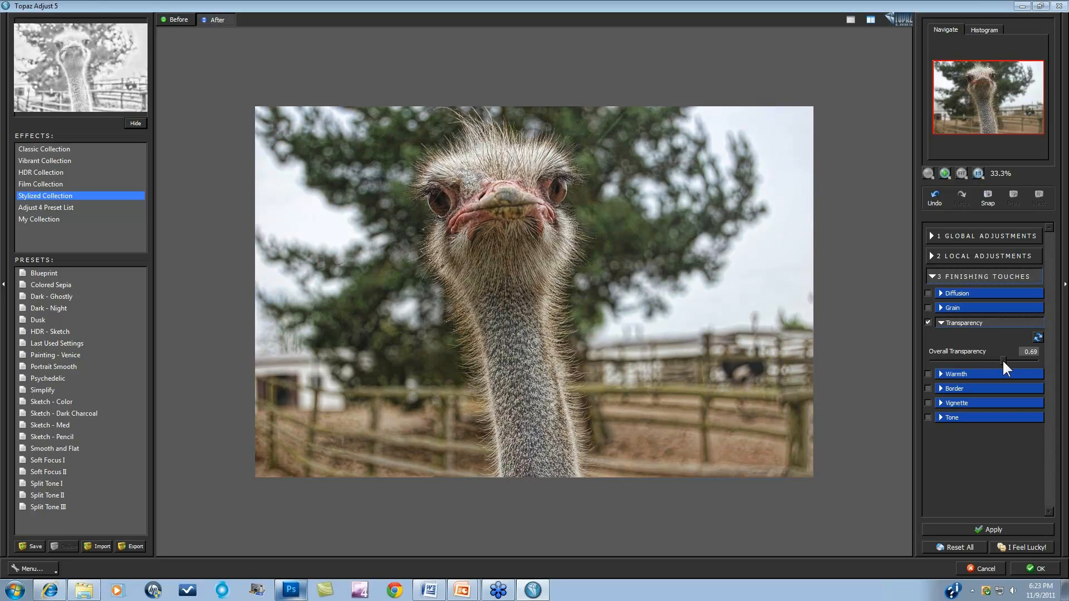
Turn off Transparency and apply the Boost preset from the Vibrant Collection to the ostrich photo.
{"action": "left_click", "coordinate": [928, 322]}
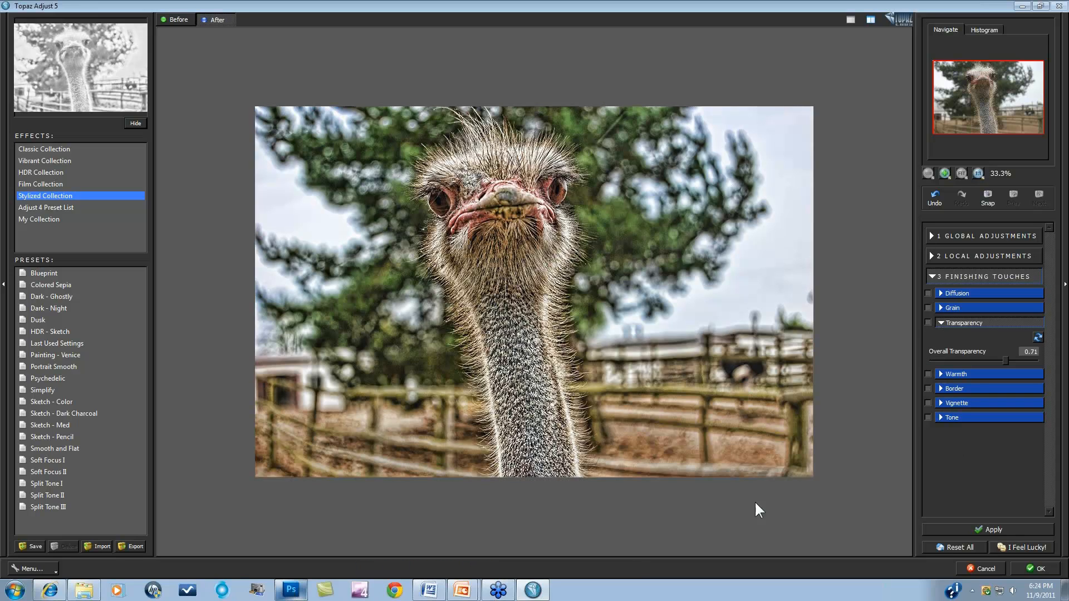
{"action": "left_click", "coordinate": [45, 160]}
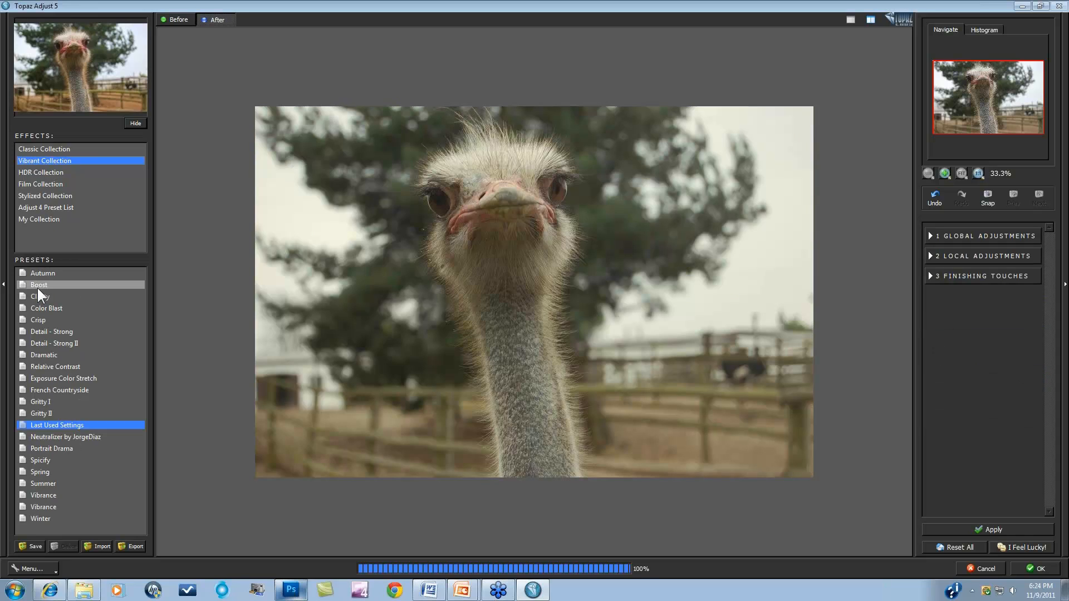
{"action": "left_click", "coordinate": [36, 286]}
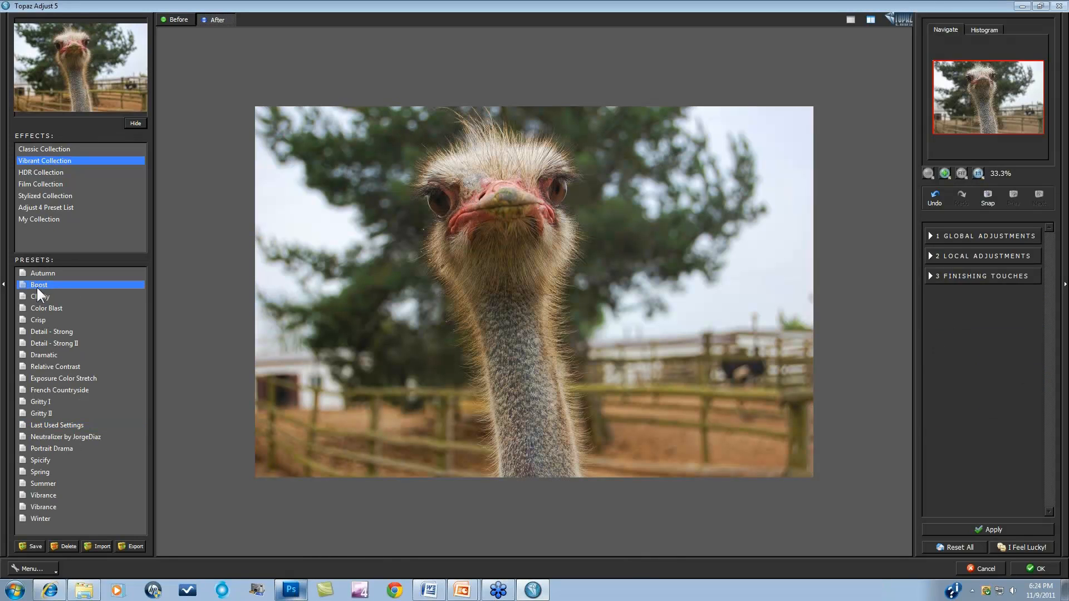
Try a Warmth of 0.05 among the Finishing Touches, compare it with the original photo, and turn Warmth off.
{"action": "left_click", "coordinate": [936, 279]}
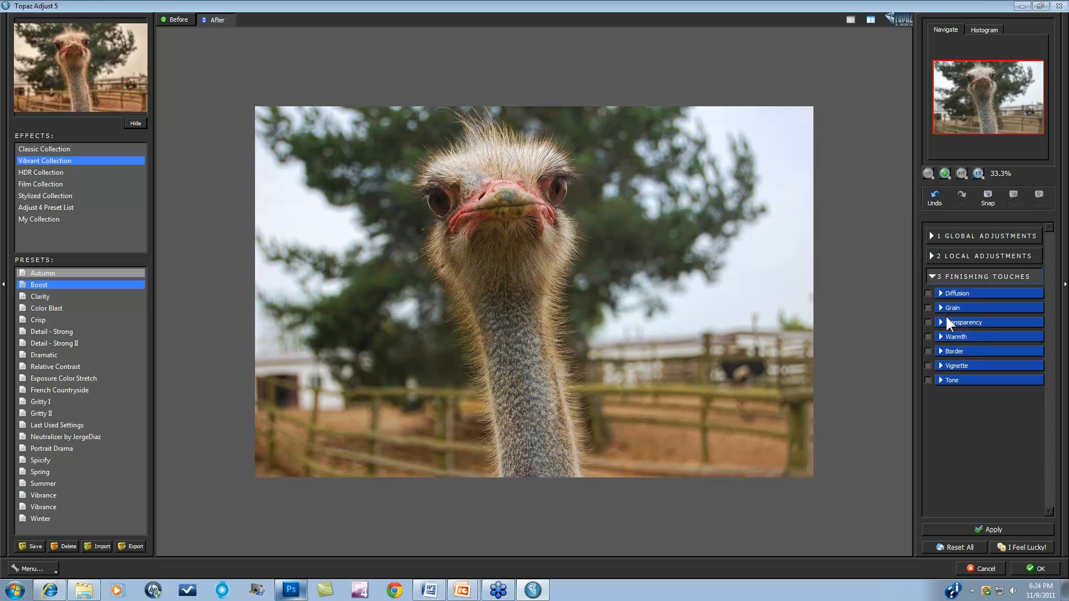
{"action": "left_click", "coordinate": [941, 337]}
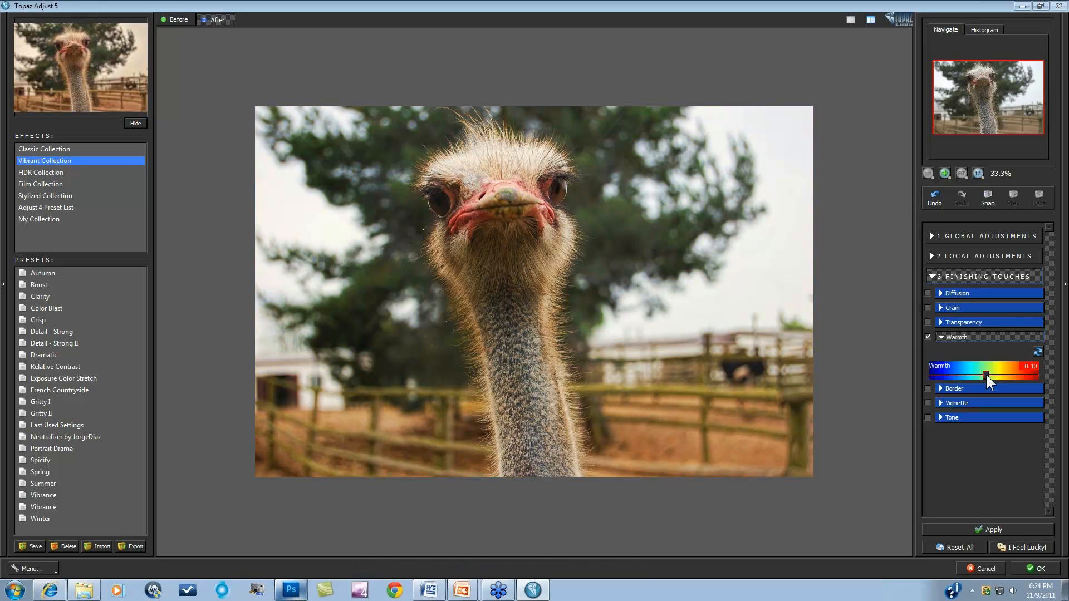
{"action": "left_click_drag", "start_coordinate": [985, 374], "coordinate": [988, 374]}
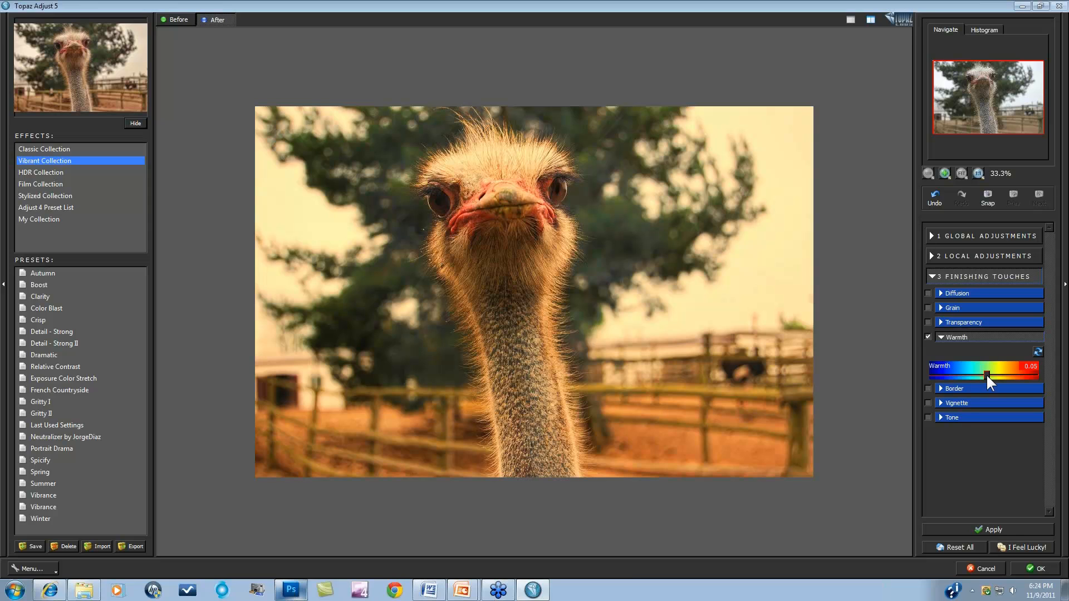
{"action": "left_click", "coordinate": [737, 339]}
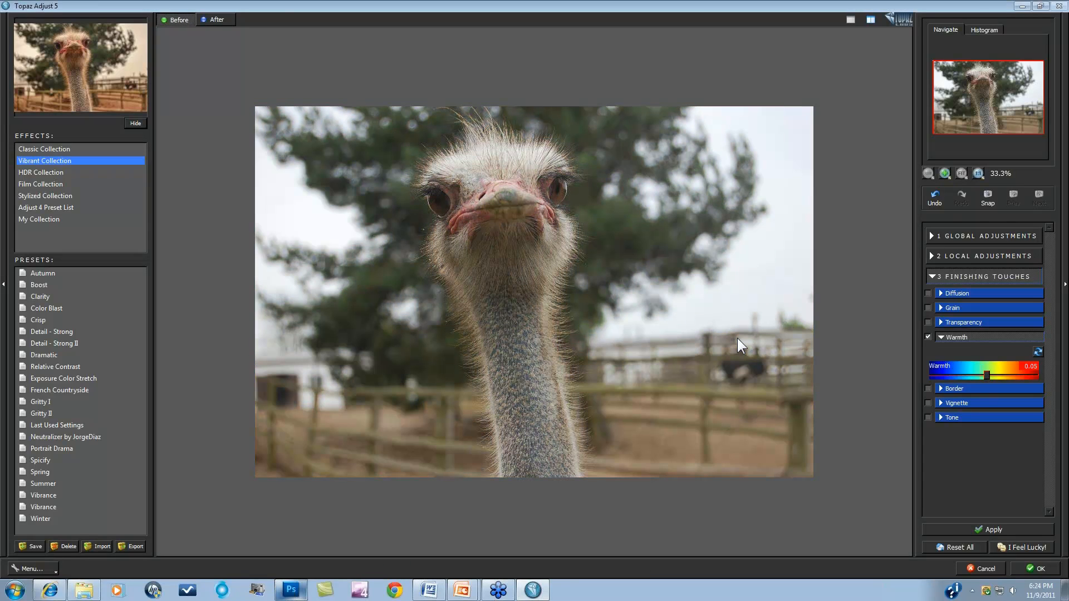
{"action": "left_click", "coordinate": [737, 338]}
{"action": "left_click", "coordinate": [927, 337]}
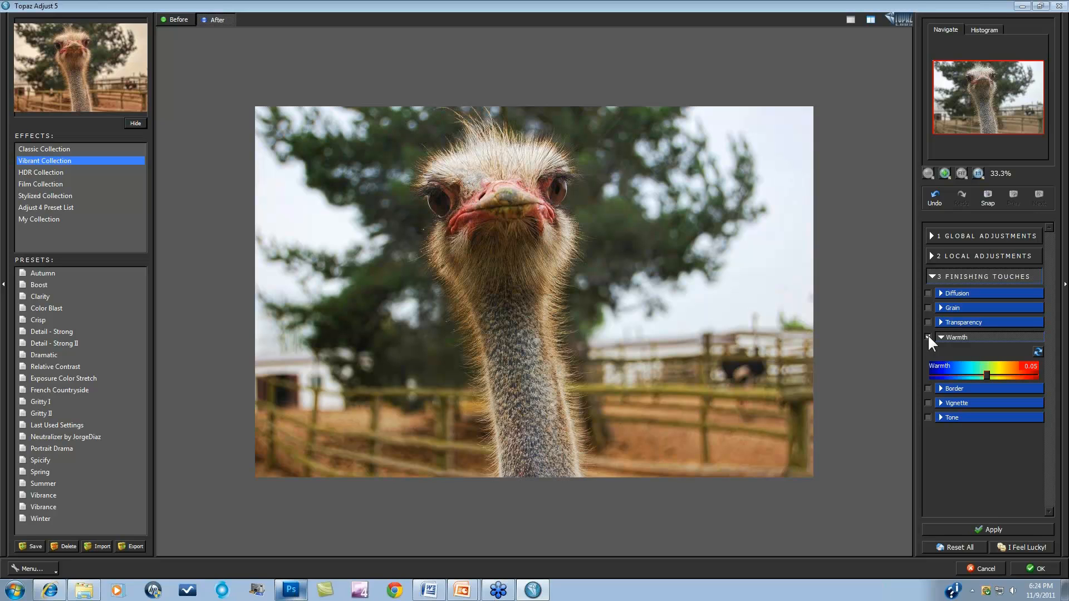
Apply the Photo Pop preset from the Classic Collection, try a Warmth of -0.11, and turn Warmth off.
{"action": "left_click", "coordinate": [56, 150]}
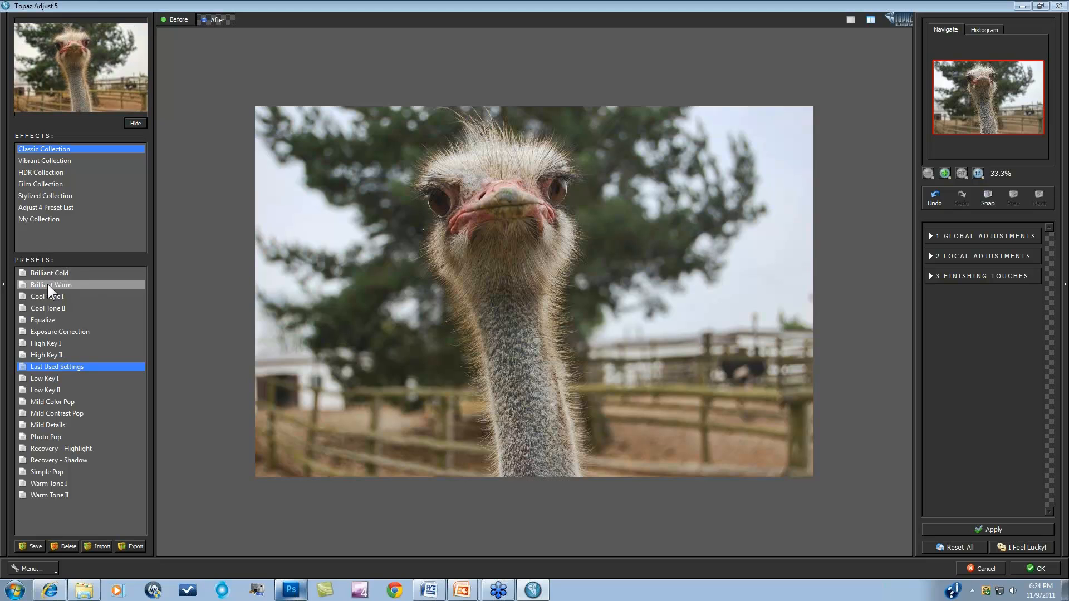
{"action": "left_click", "coordinate": [51, 437]}
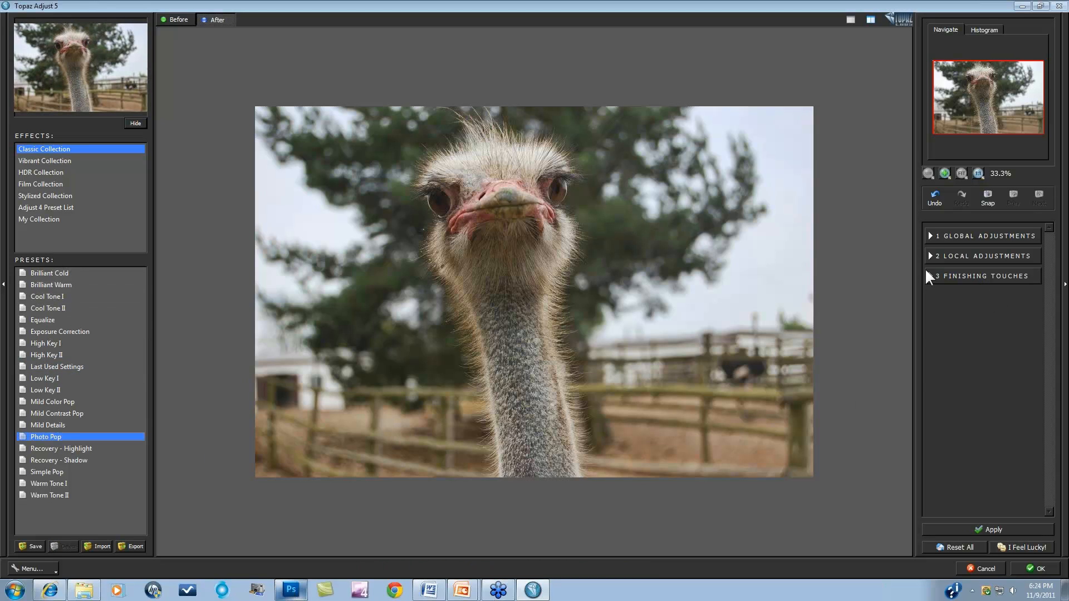
{"action": "left_click", "coordinate": [950, 276]}
{"action": "left_click", "coordinate": [941, 337]}
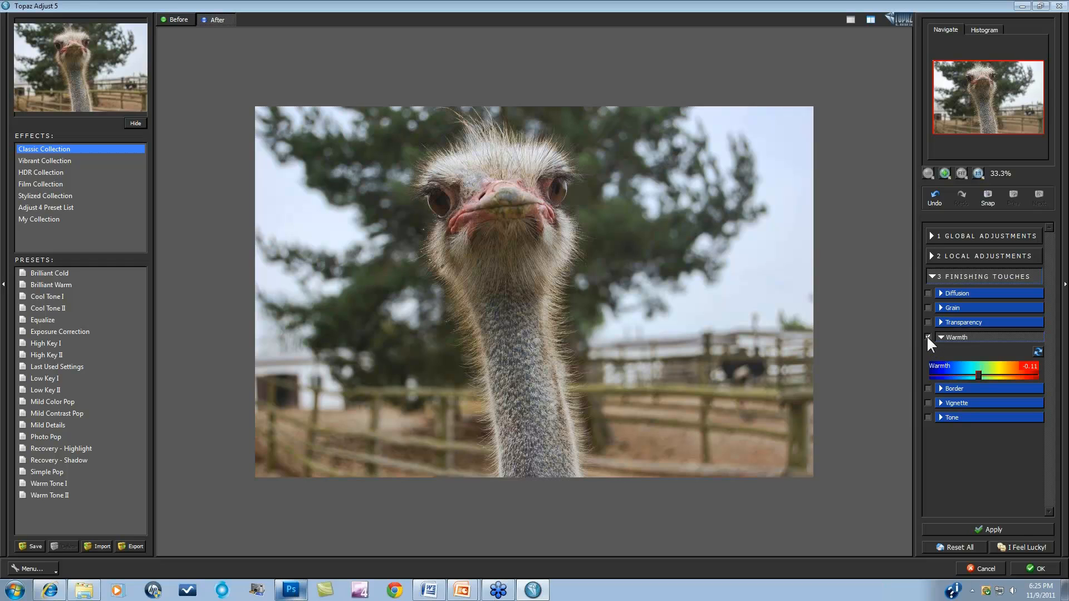
Open the Border settings, look at the available border colors, and dismiss the color selection.
{"action": "left_click", "coordinate": [942, 388]}
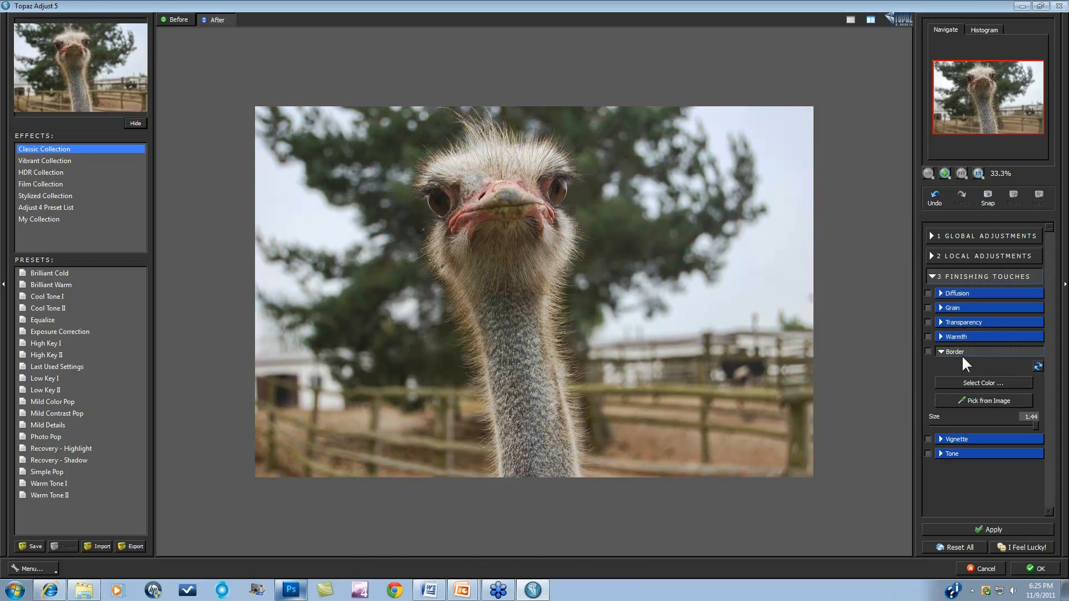
{"action": "left_click", "coordinate": [987, 382]}
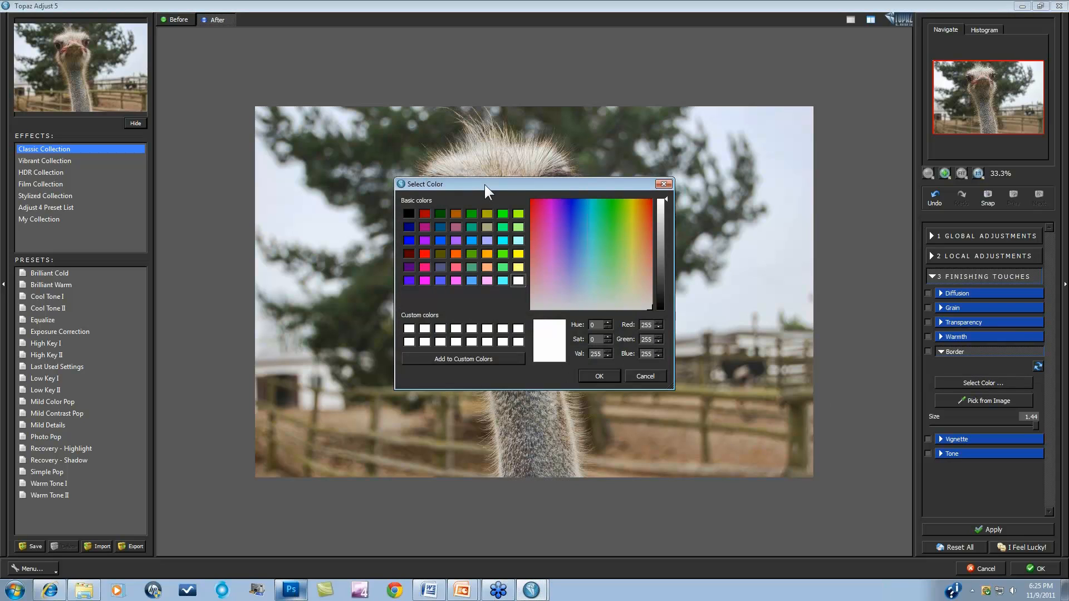
{"action": "left_click_drag", "start_coordinate": [485, 185], "coordinate": [483, 172]}
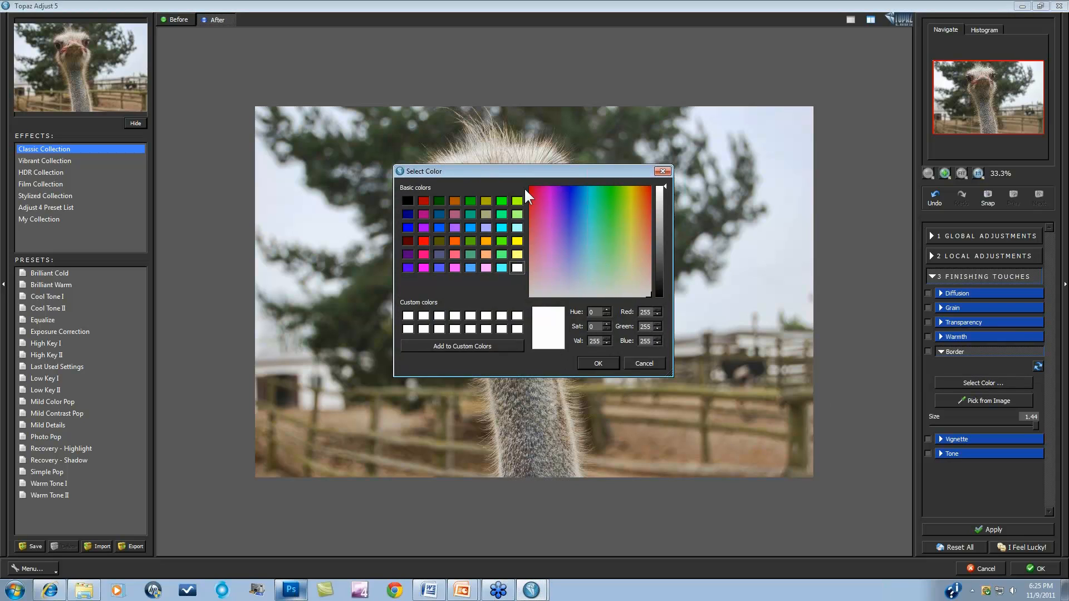
{"action": "left_click", "coordinate": [643, 362]}
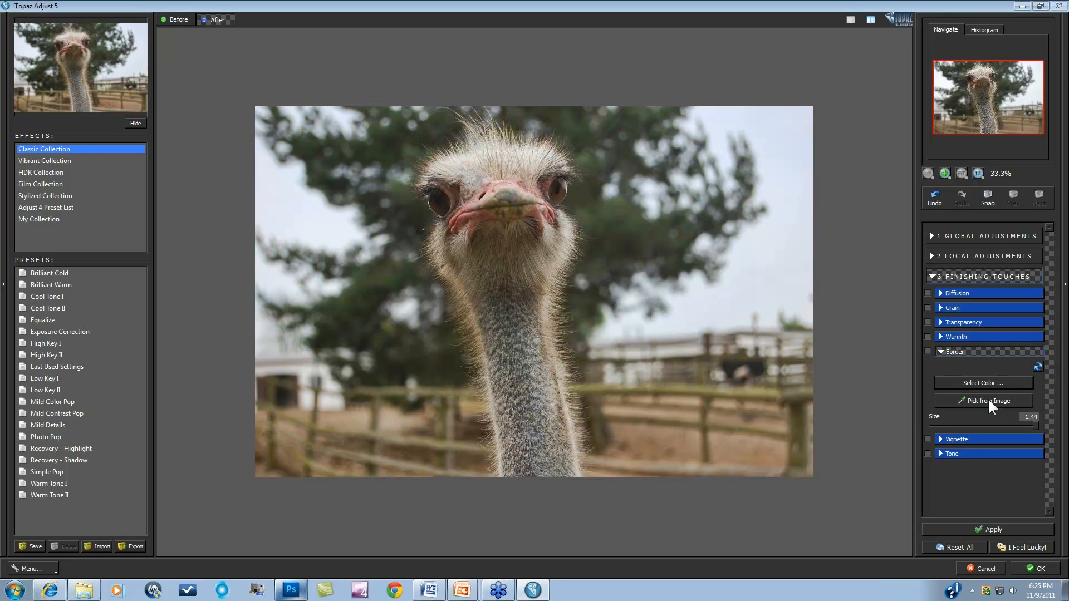
Try a border in the reddish skin color picked from beside the ostrich's beak with size 0.28, and turn Border off.
{"action": "left_click", "coordinate": [969, 401]}
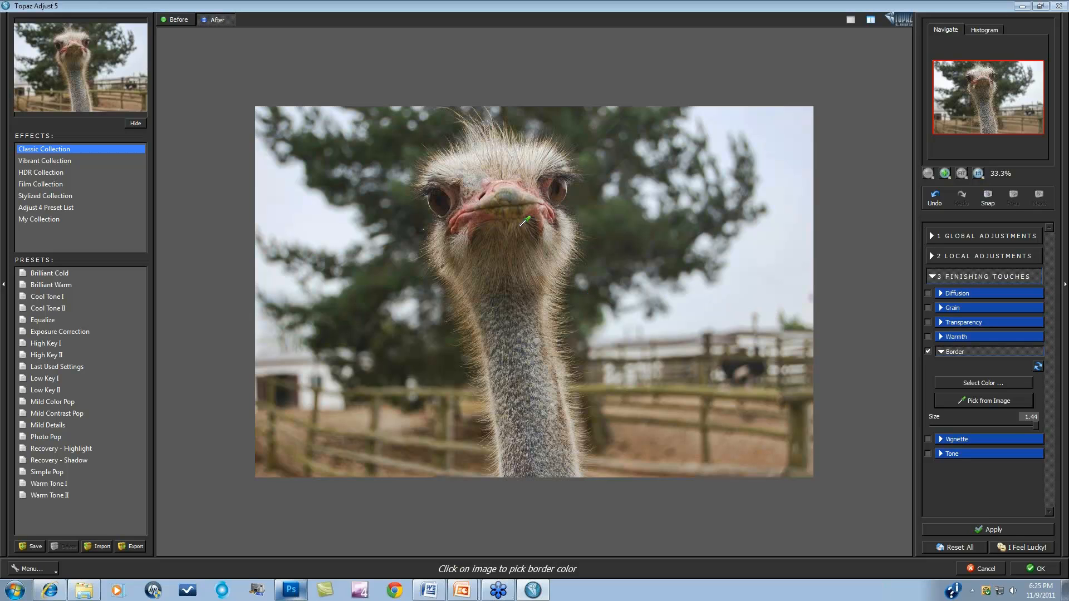
{"action": "left_click", "coordinate": [473, 214]}
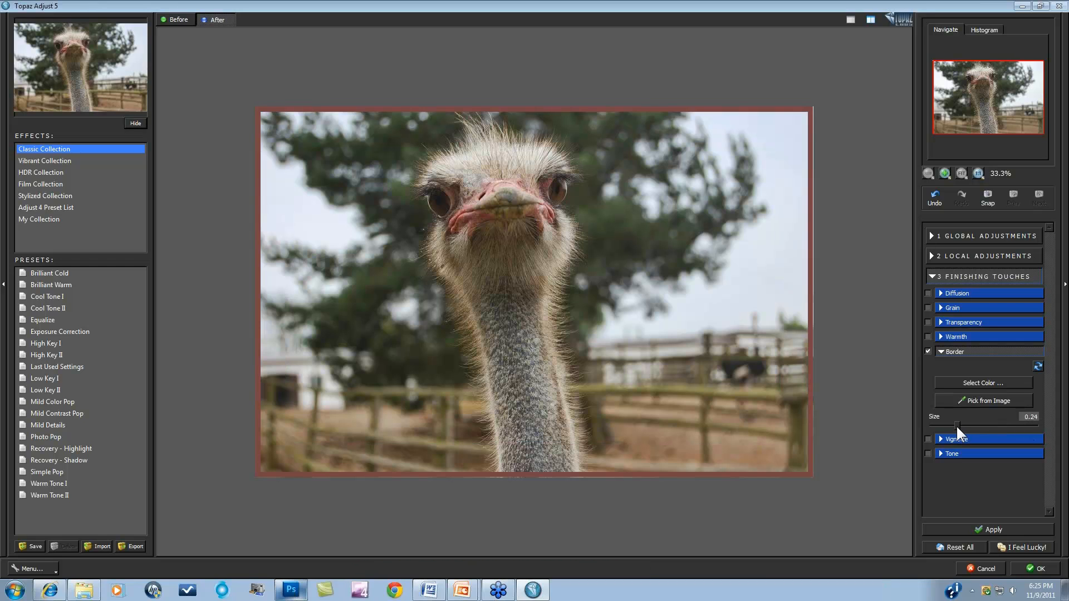
{"action": "left_click_drag", "start_coordinate": [957, 424], "coordinate": [961, 425]}
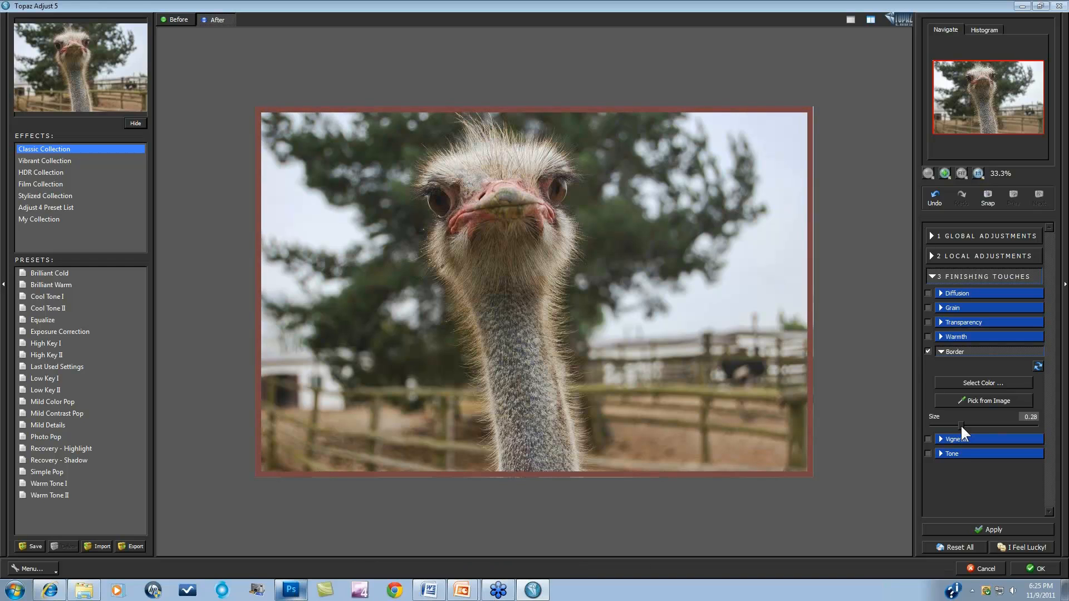
{"action": "left_click", "coordinate": [926, 349]}
Try a vignette with strength -0.17, size 0.69, transition 0.00 and curvature 0.91 on the ostrich photo.
{"action": "left_click", "coordinate": [938, 437]}
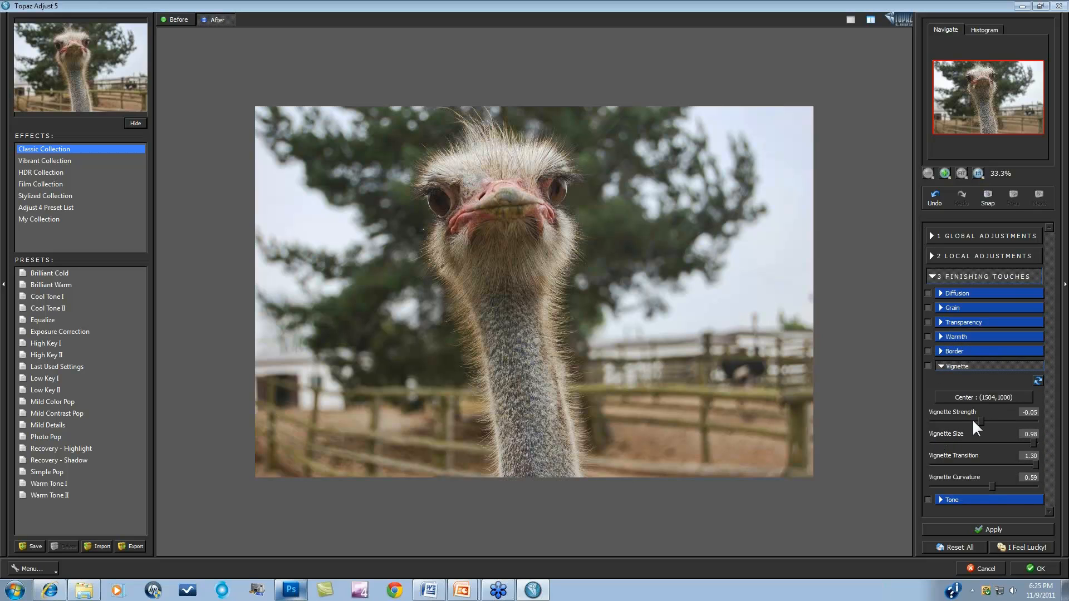
{"action": "left_click_drag", "start_coordinate": [979, 419], "coordinate": [975, 419]}
{"action": "left_click_drag", "start_coordinate": [1008, 439], "coordinate": [1000, 441]}
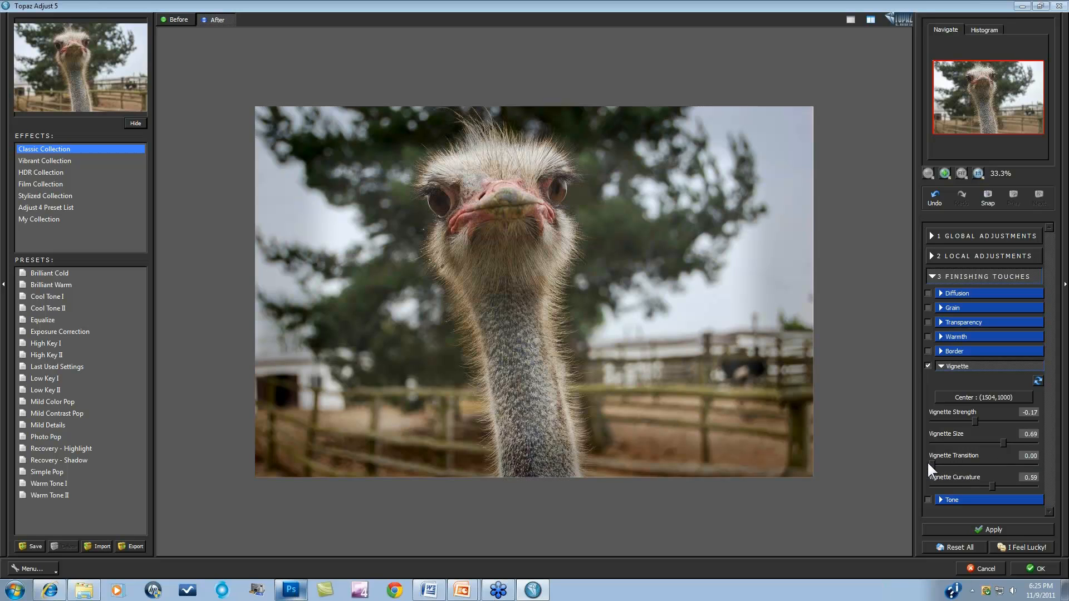
{"action": "left_click_drag", "start_coordinate": [1015, 486], "coordinate": [1025, 485]}
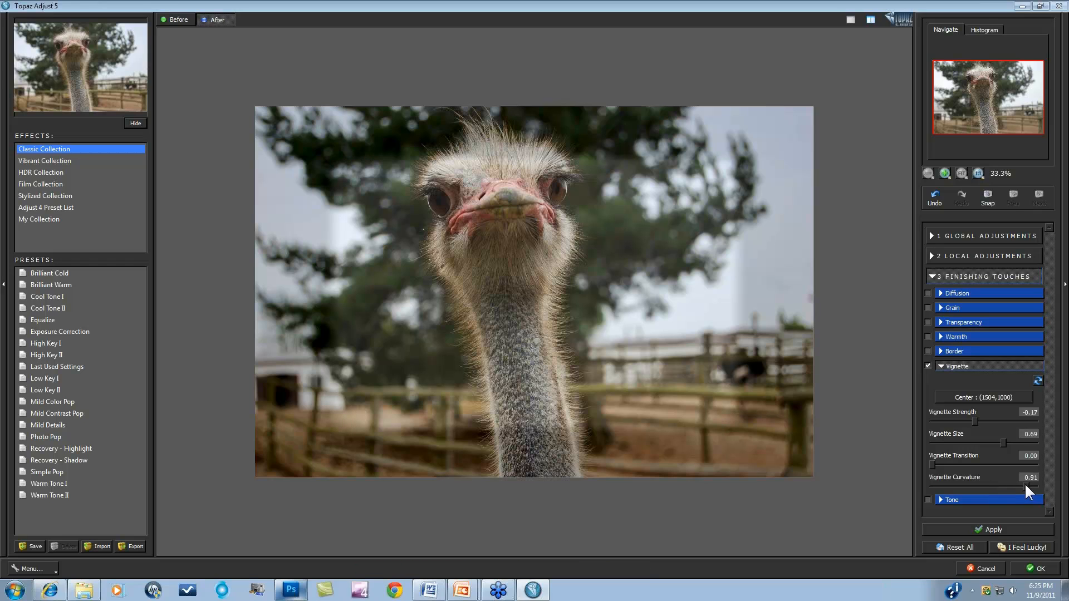
Try the vignette with strength -0.61, size 0.74, transition 0.12 and curvature 0.00, and turn Vignette off.
{"action": "left_click_drag", "start_coordinate": [995, 445], "coordinate": [949, 418]}
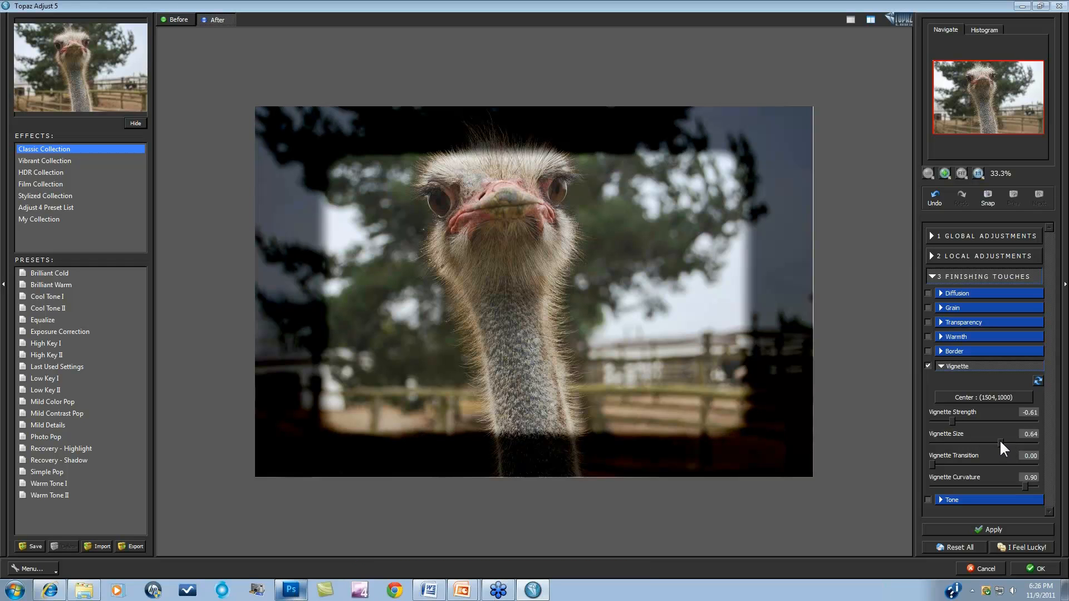
{"action": "mouse_move", "coordinate": [1001, 440]}
{"action": "left_mouse_down"}
{"action": "mouse_move", "coordinate": [989, 439]}
{"action": "mouse_move", "coordinate": [1008, 439]}
{"action": "left_mouse_up"}
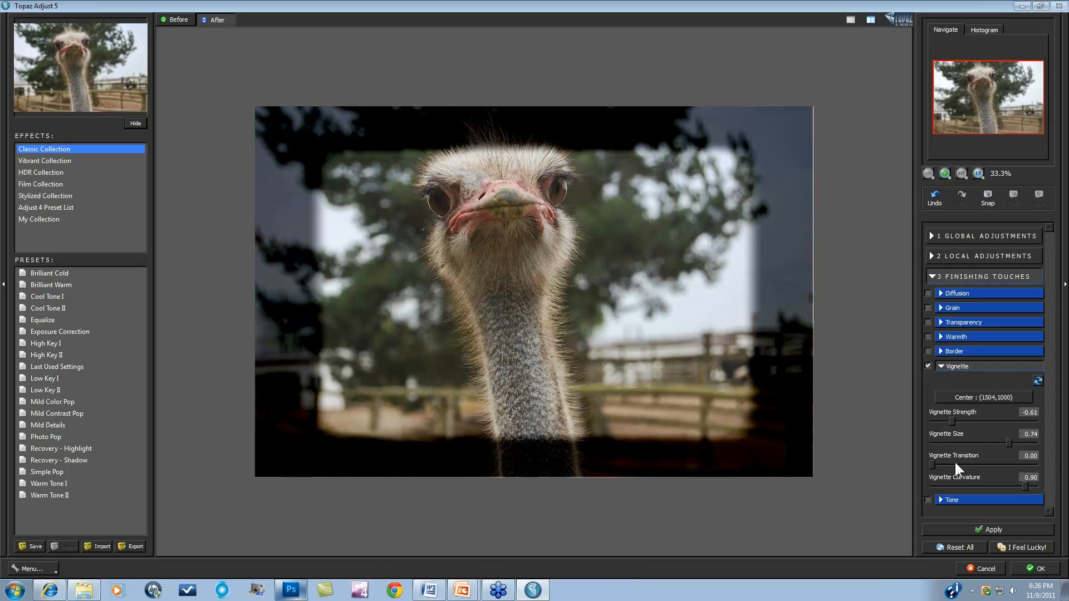
{"action": "left_click_drag", "start_coordinate": [938, 462], "coordinate": [944, 460]}
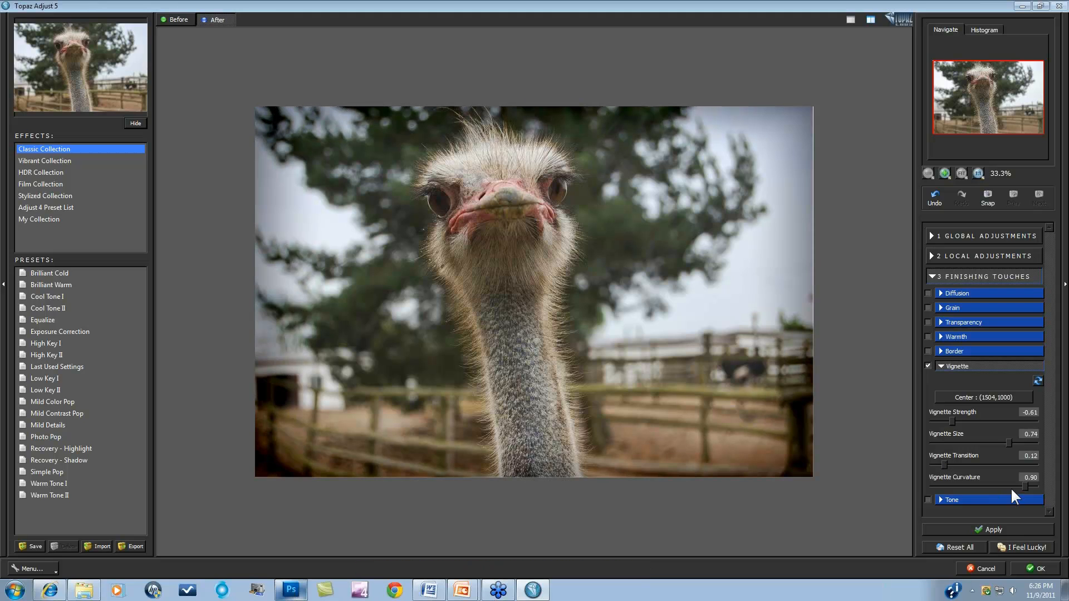
{"action": "left_click_drag", "start_coordinate": [1023, 483], "coordinate": [1037, 484]}
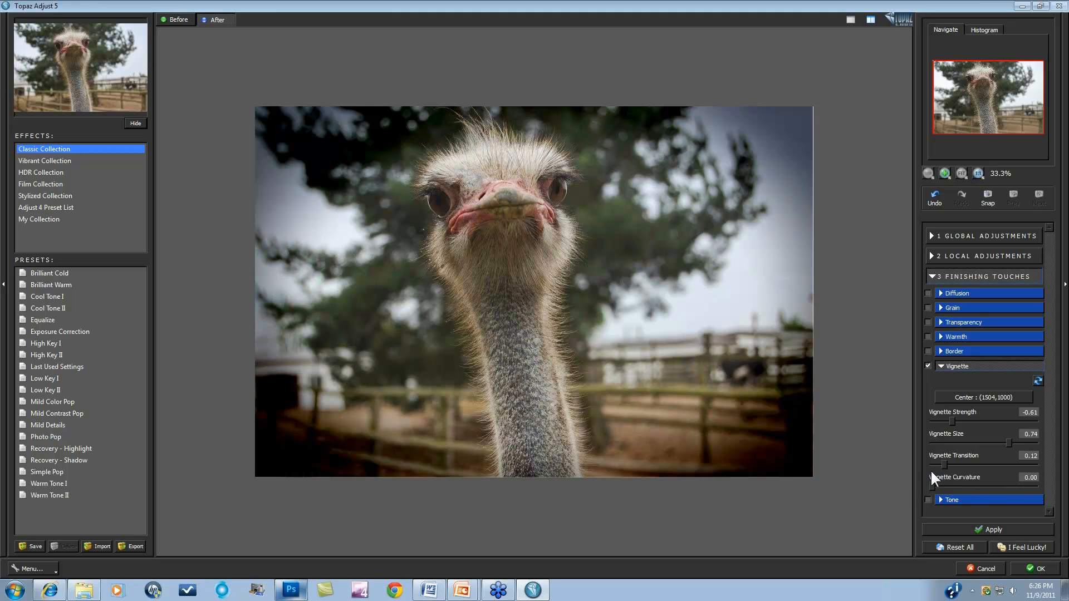
{"action": "left_click", "coordinate": [939, 365]}
{"action": "left_click", "coordinate": [940, 382]}
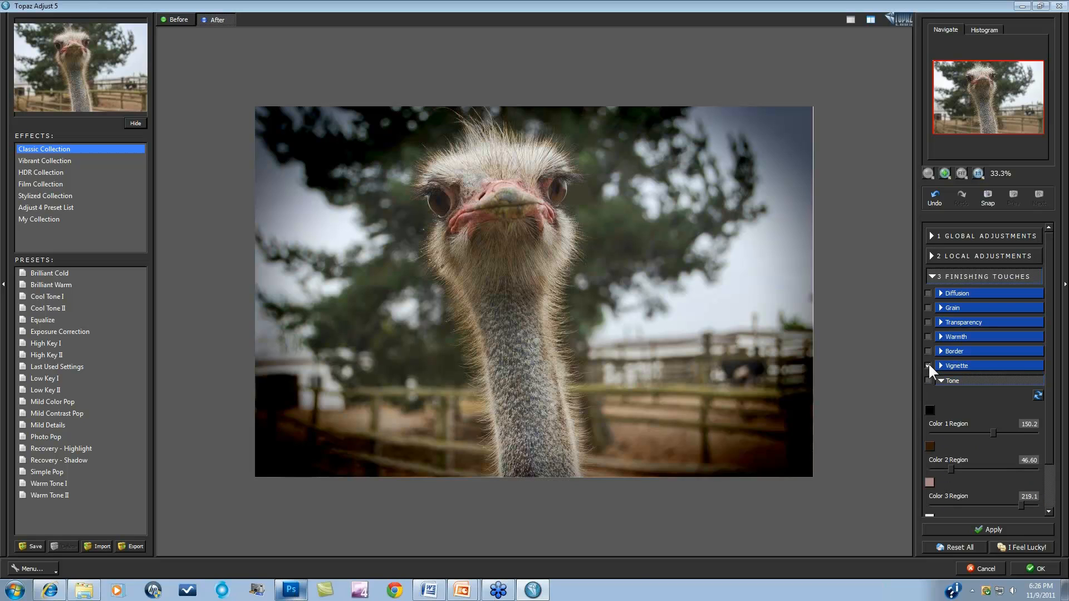
{"action": "left_click", "coordinate": [928, 365]}
Reset the Tone settings to their defaults, enable Tone, and set the tone strength to 0.35.
{"action": "left_click_drag", "start_coordinate": [1053, 327], "coordinate": [1053, 389]}
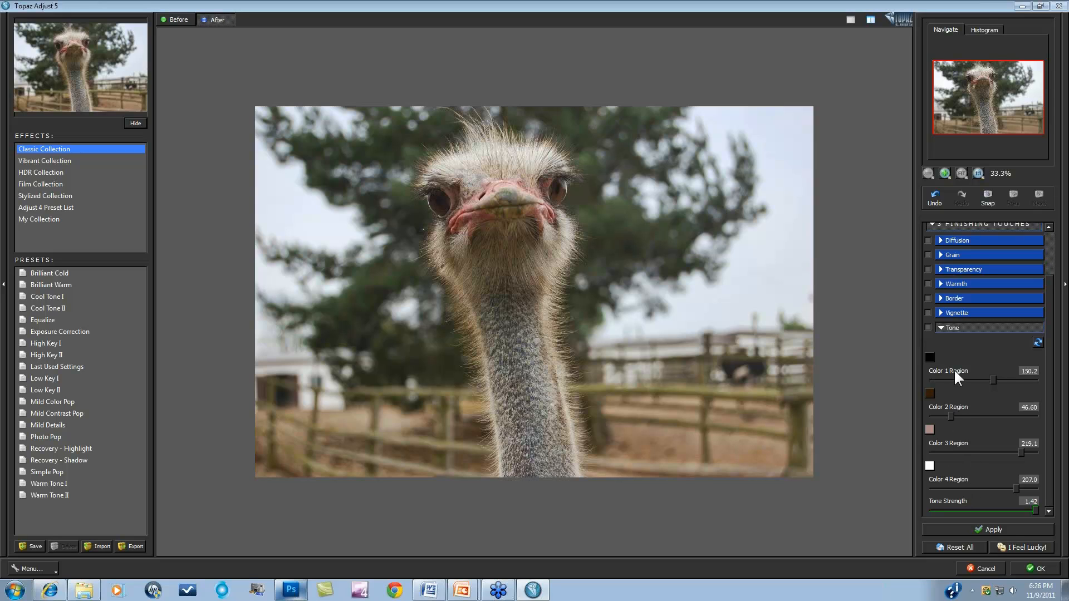
{"action": "left_click", "coordinate": [1037, 341]}
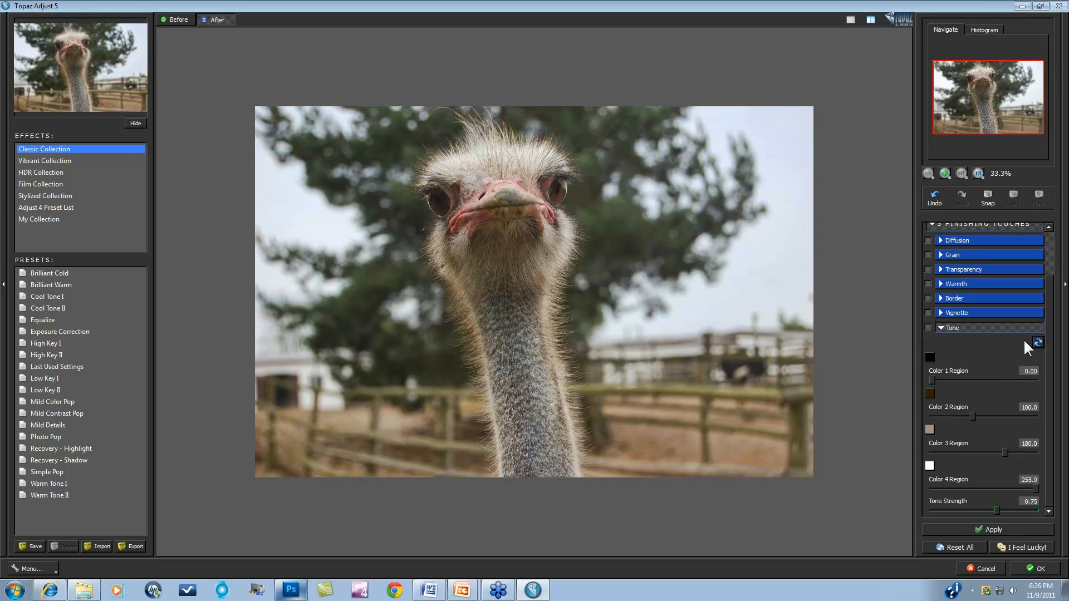
{"action": "left_click", "coordinate": [929, 328]}
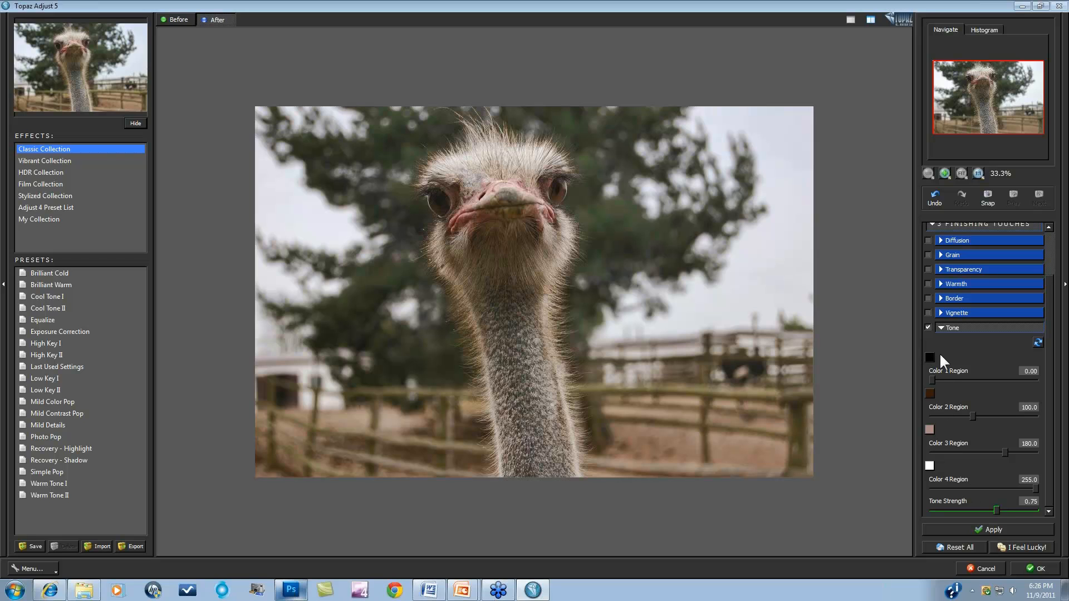
{"action": "left_click", "coordinate": [946, 511]}
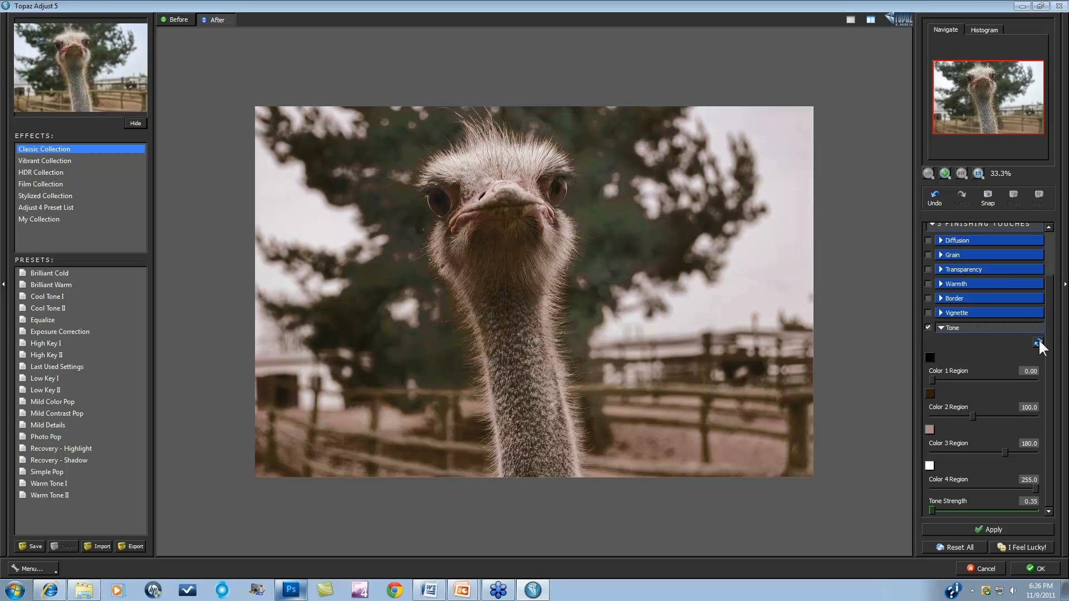
Turn off the Dodge local adjustment and cancel out of Topaz Adjust 5 to return to Photoshop.
{"action": "scroll", "coordinate": [1053, 337], "scroll_direction": "up", "scroll_amount": 2}
{"action": "left_click", "coordinate": [931, 256]}
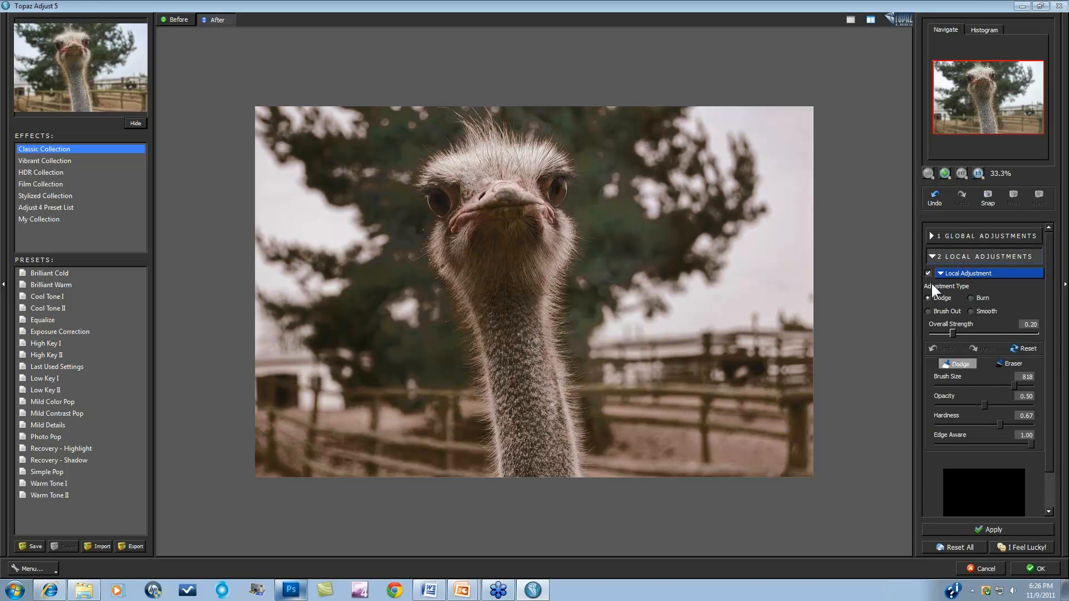
{"action": "scroll", "coordinate": [1042, 356], "scroll_direction": "down", "scroll_amount": 1}
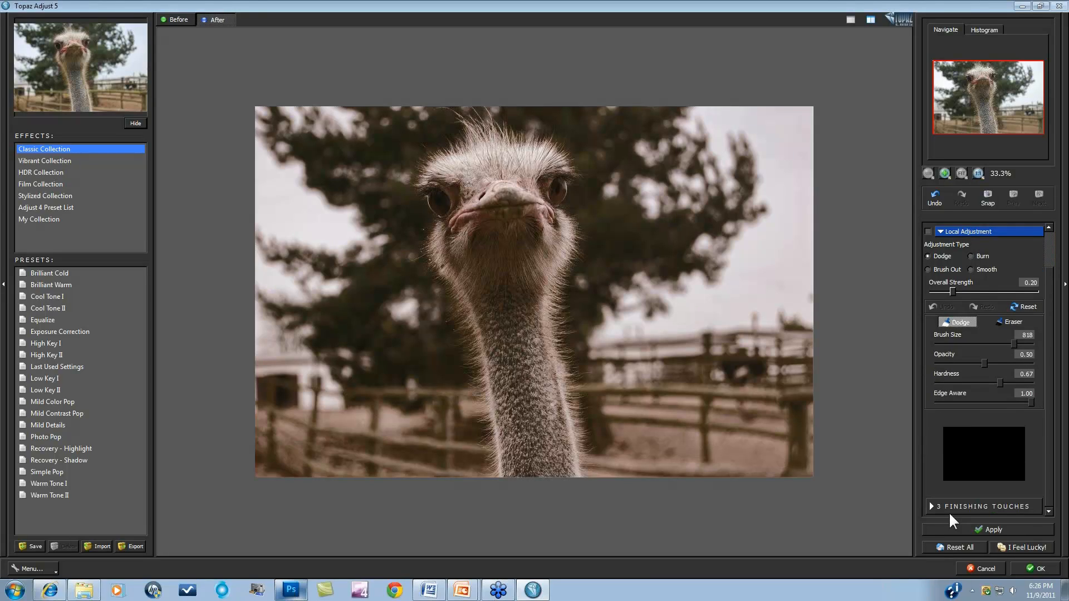
{"action": "left_click", "coordinate": [941, 529]}
{"action": "left_click", "coordinate": [982, 570]}
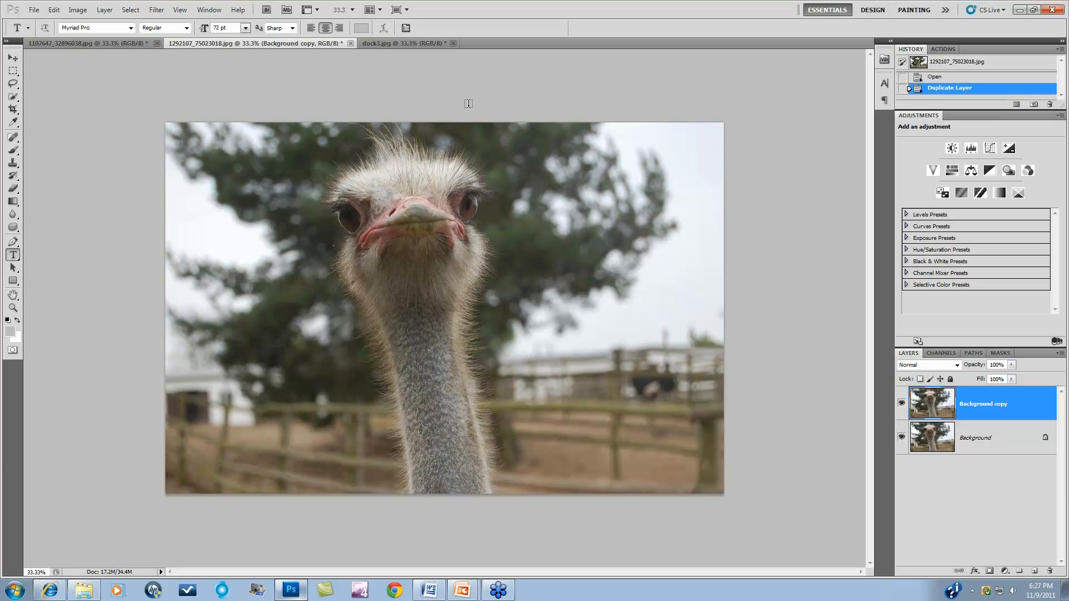
Reopen the Topaz Adjust 5 filter on the ostrich photo's Background copy layer.
{"action": "left_click", "coordinate": [181, 10]}
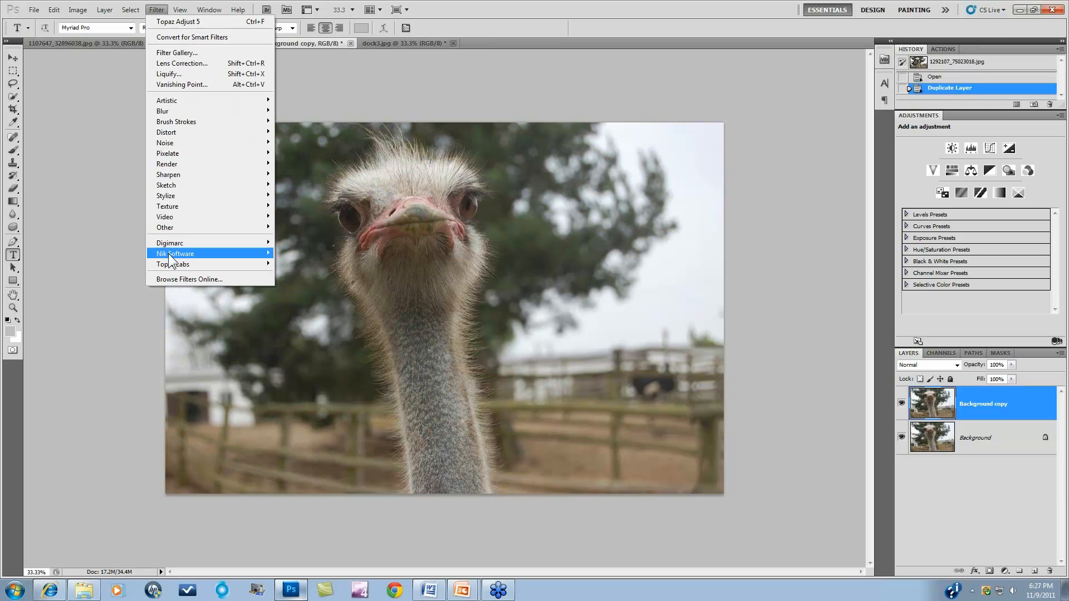
{"action": "mouse_move", "coordinate": [173, 266]}
{"action": "left_click", "coordinate": [302, 273]}
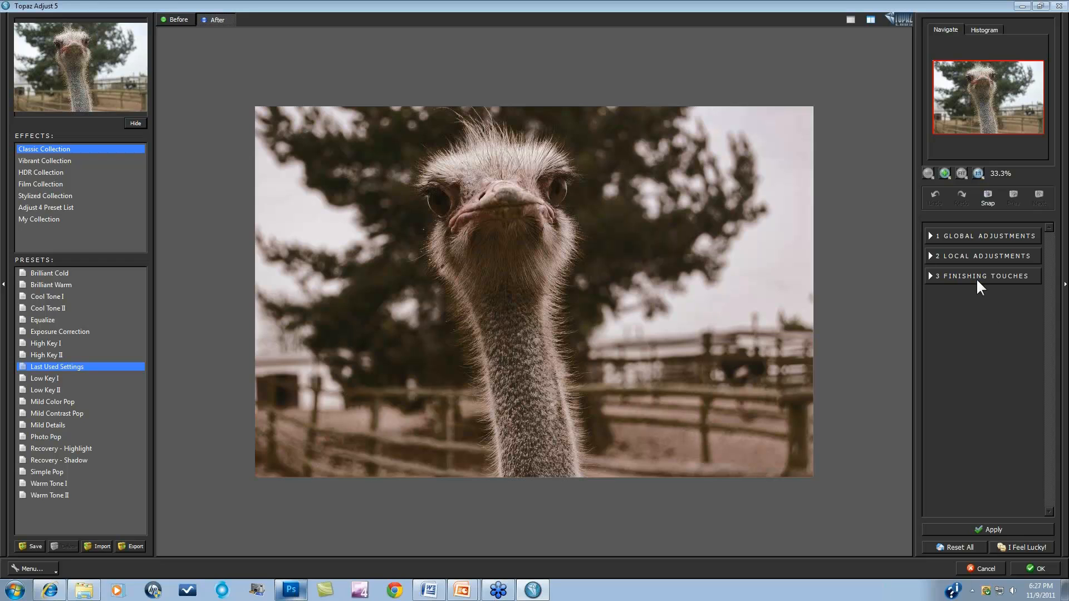
Reset all adjustments, then enable the Tone finishing touch and set its tone strength to about 0.90.
{"action": "left_click", "coordinate": [929, 275]}
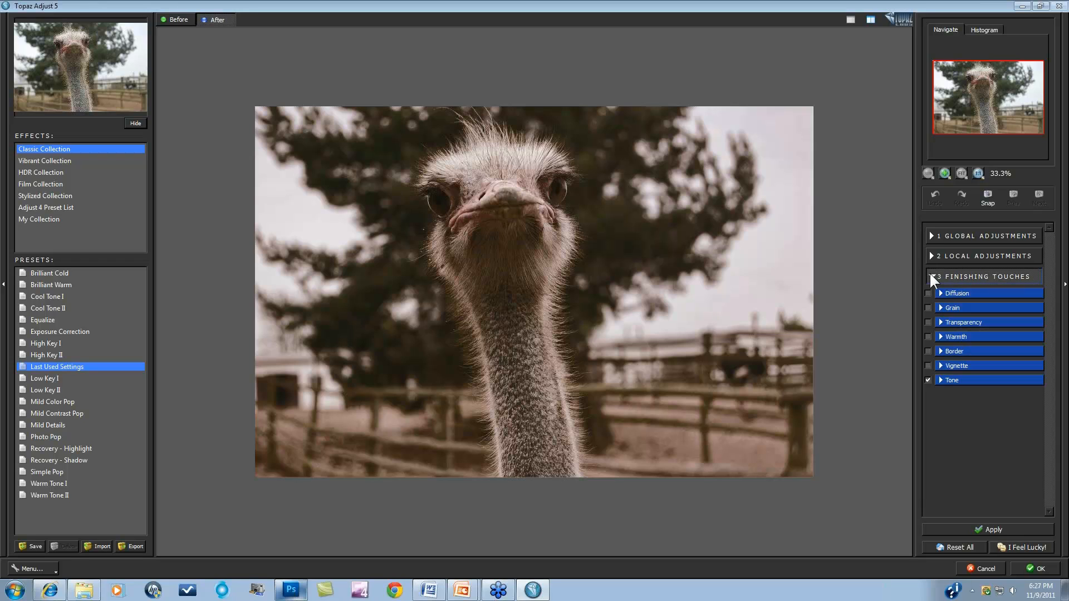
{"action": "left_click", "coordinate": [975, 548]}
{"action": "left_click", "coordinate": [940, 380]}
{"action": "left_click", "coordinate": [927, 380]}
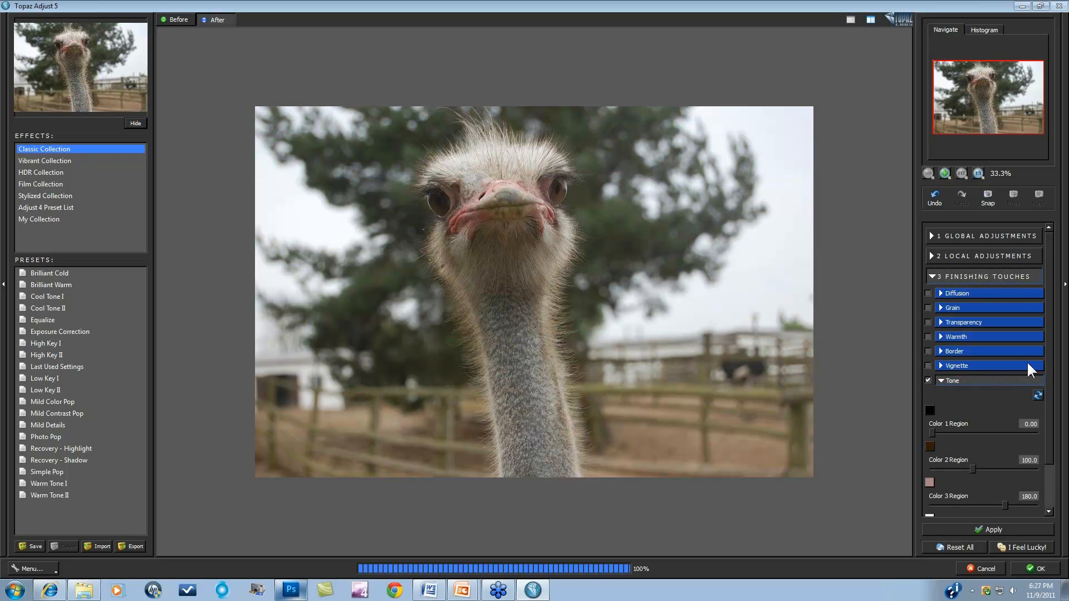
{"action": "left_click_drag", "start_coordinate": [1050, 346], "coordinate": [1050, 413]}
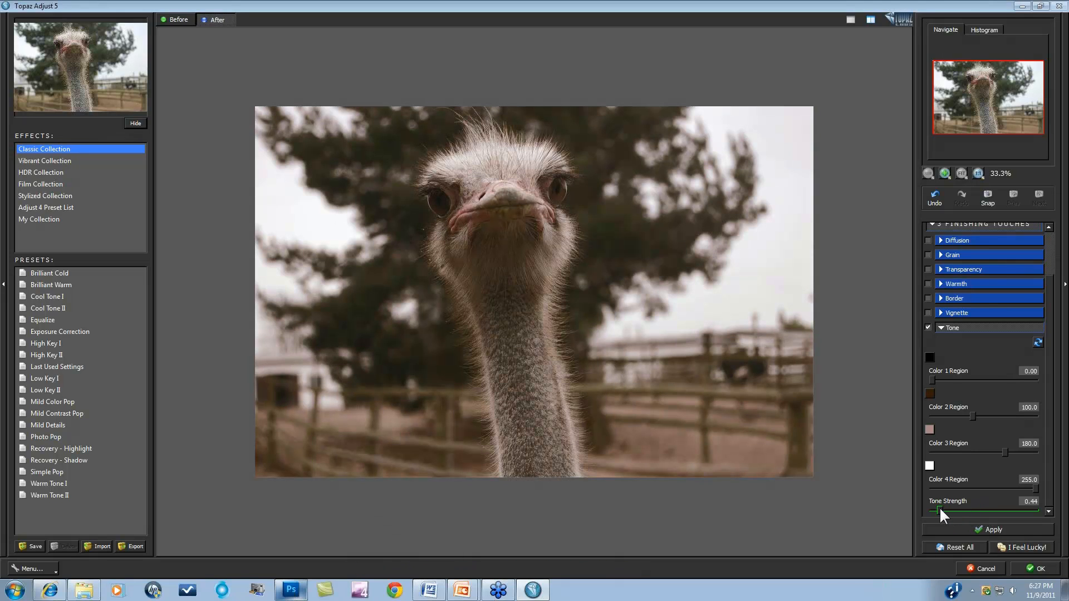
{"action": "left_click_drag", "start_coordinate": [931, 508], "coordinate": [1021, 506]}
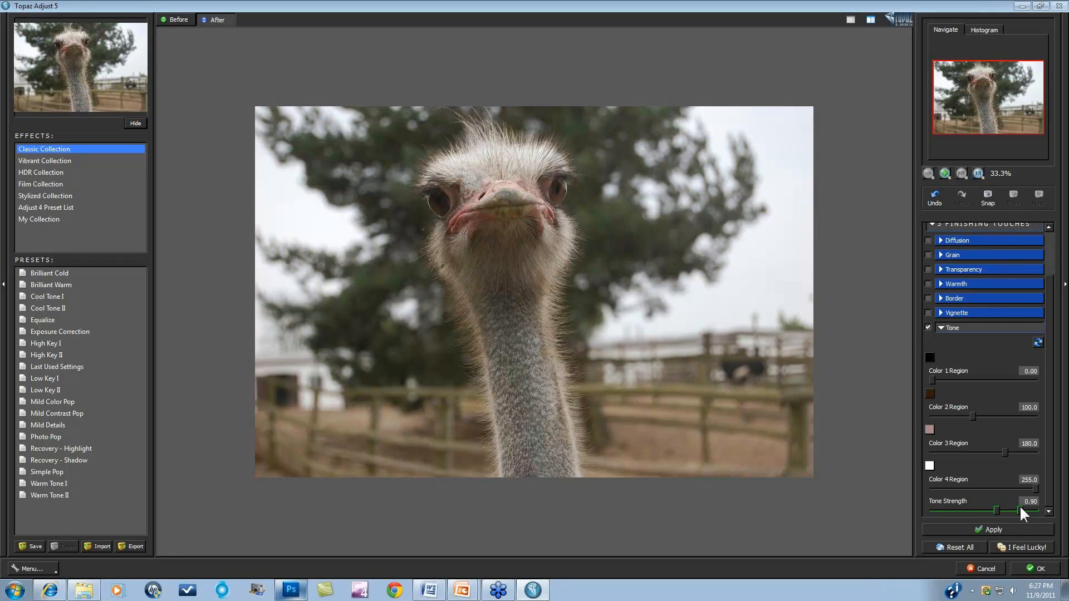
Turn off the Tone finishing touch and collapse the Finishing Touches section.
{"action": "left_click", "coordinate": [928, 327]}
{"action": "left_click", "coordinate": [928, 327]}
{"action": "scroll", "coordinate": [1048, 352], "scroll_direction": "up", "scroll_amount": 2}
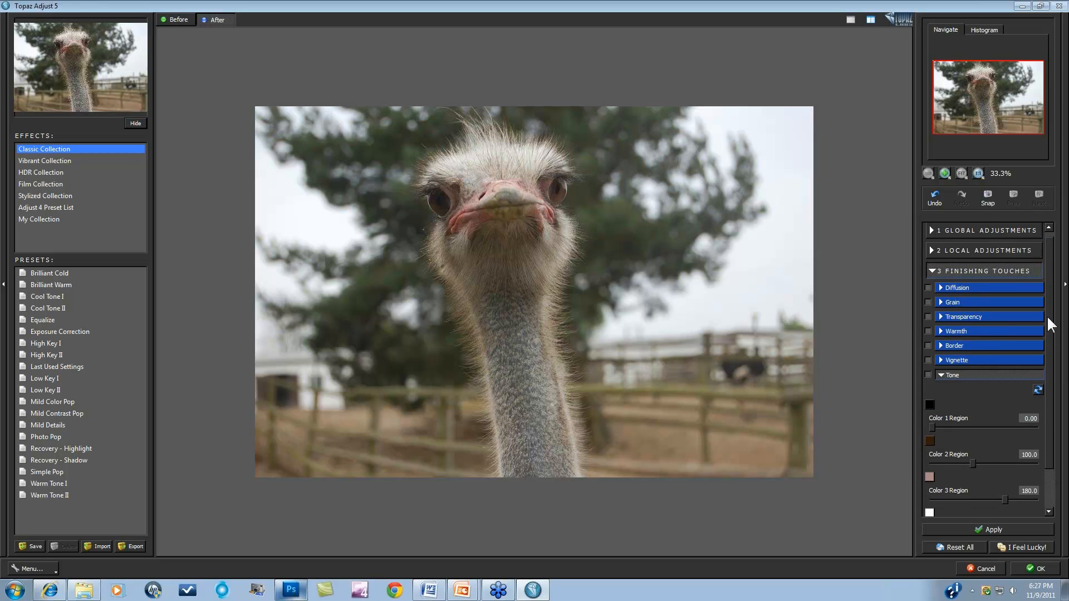
{"action": "left_click", "coordinate": [933, 276]}
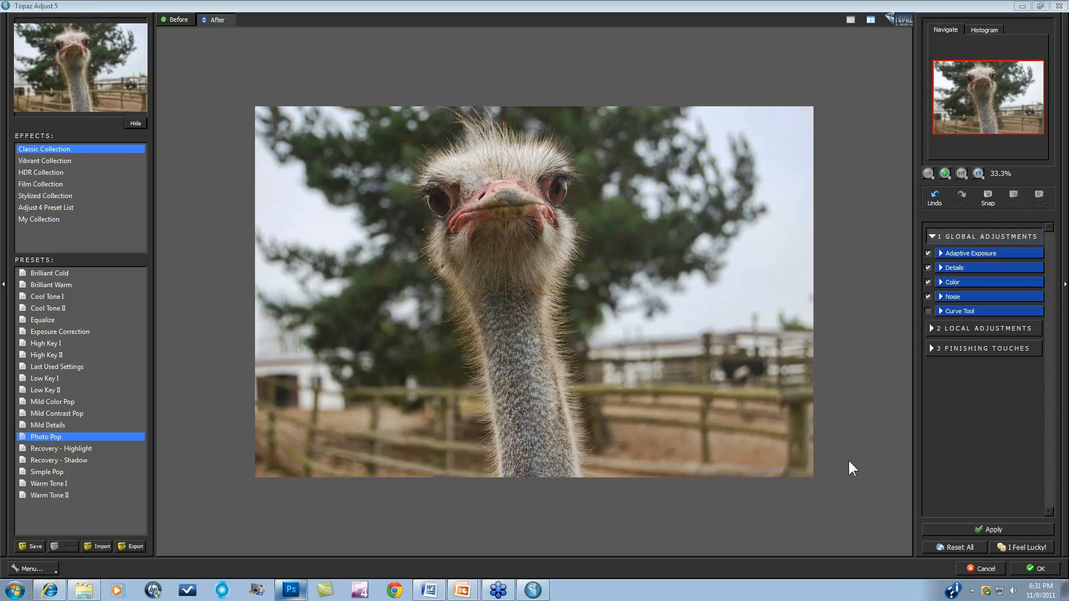
Try a black border of size 0.33 around the ostrich photo, and turn Border off.
{"action": "left_click", "coordinate": [932, 348]}
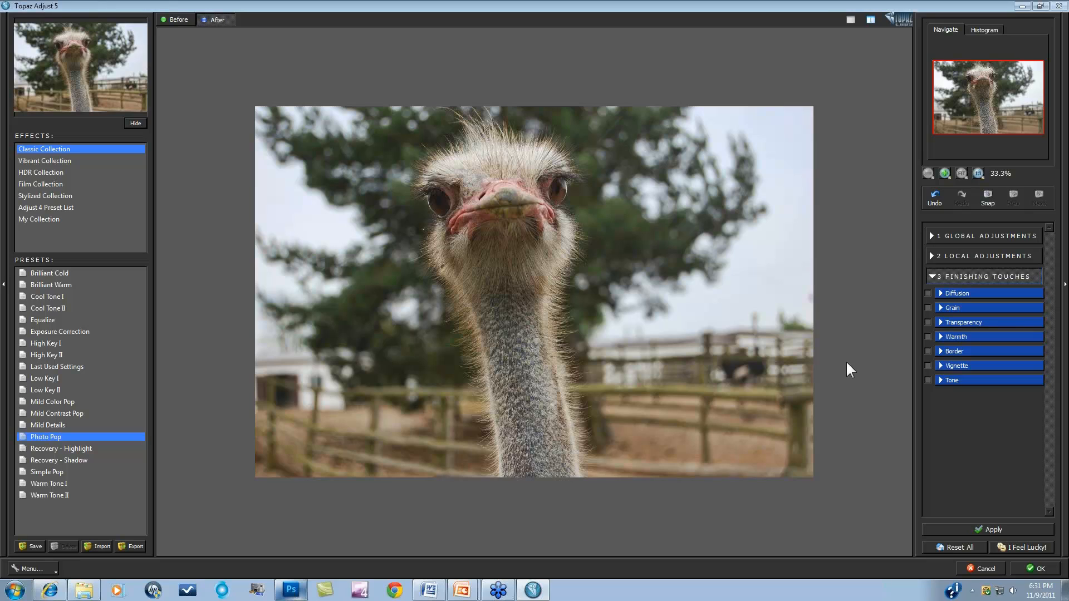
{"action": "left_click", "coordinate": [940, 352]}
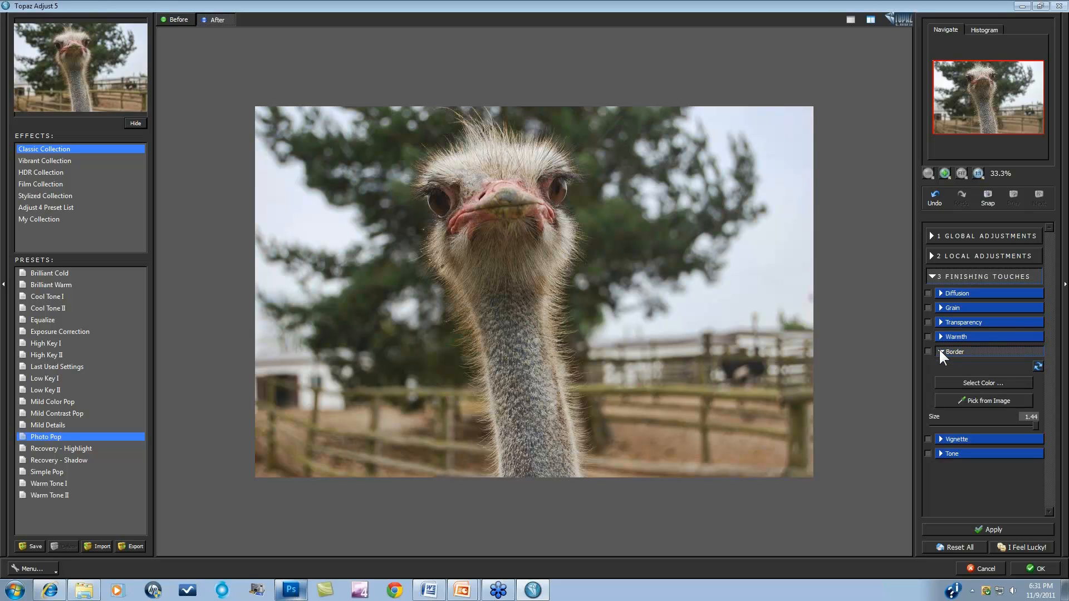
{"action": "left_click", "coordinate": [927, 350]}
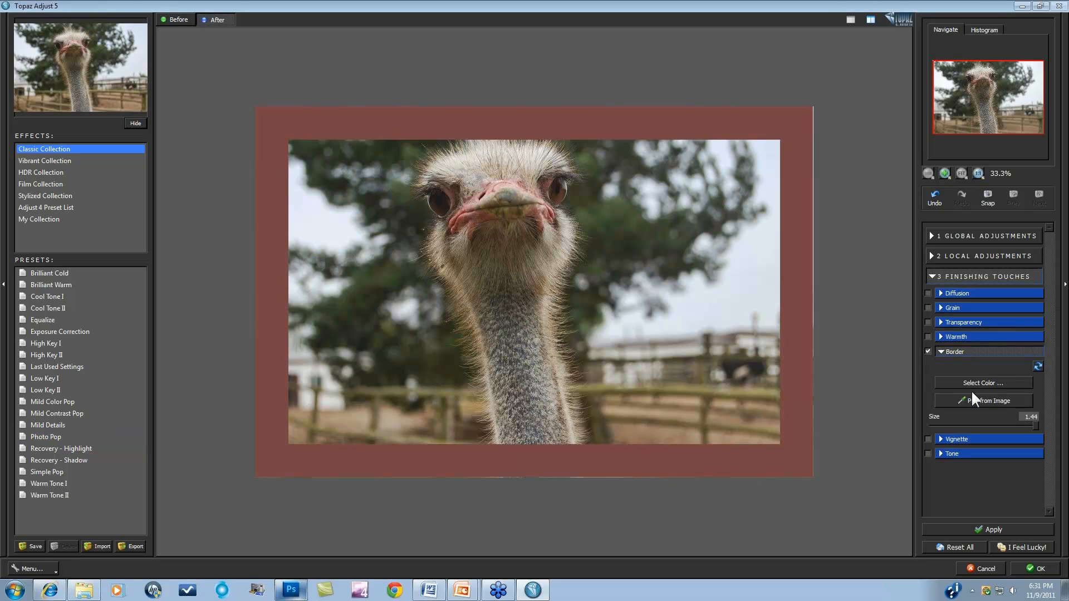
{"action": "left_click", "coordinate": [975, 382]}
{"action": "key", "text": "Escape"}
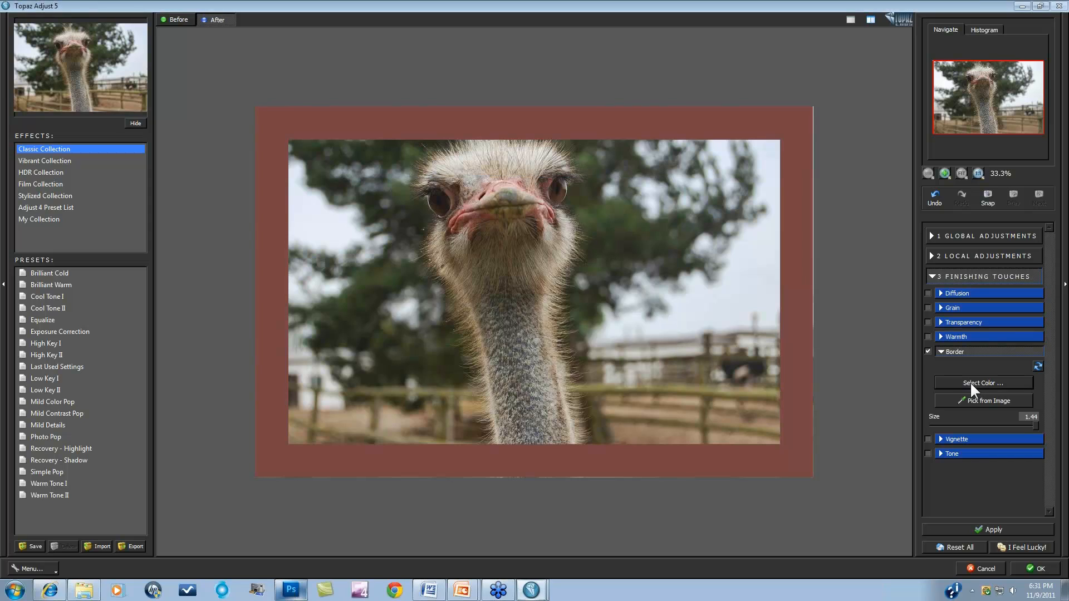
{"action": "left_click", "coordinate": [530, 592]}
{"action": "left_click", "coordinate": [534, 566]}
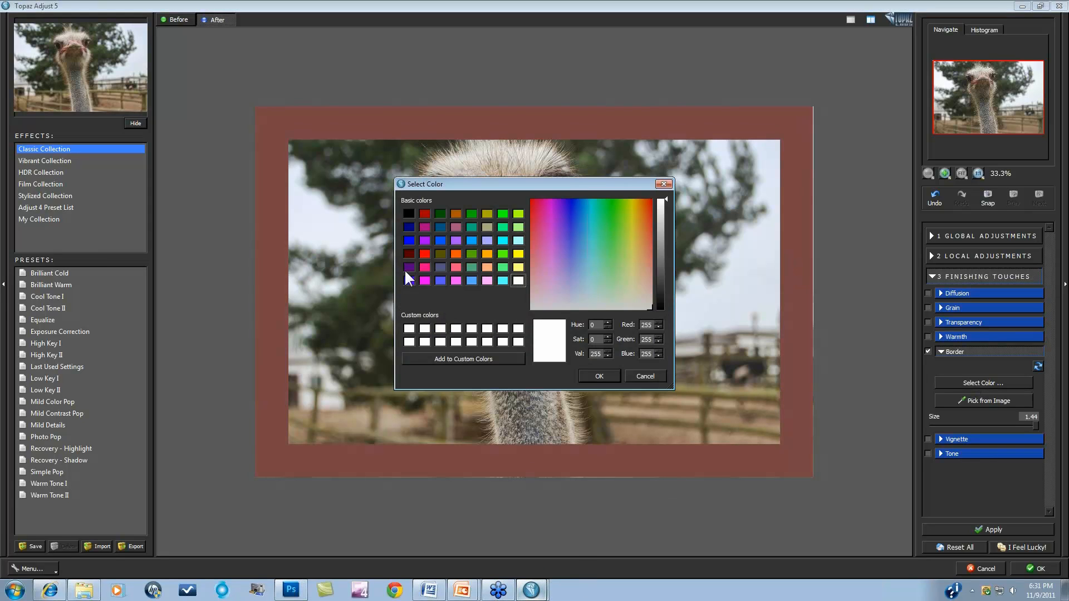
{"action": "left_click", "coordinate": [409, 213]}
{"action": "left_click", "coordinate": [600, 376]}
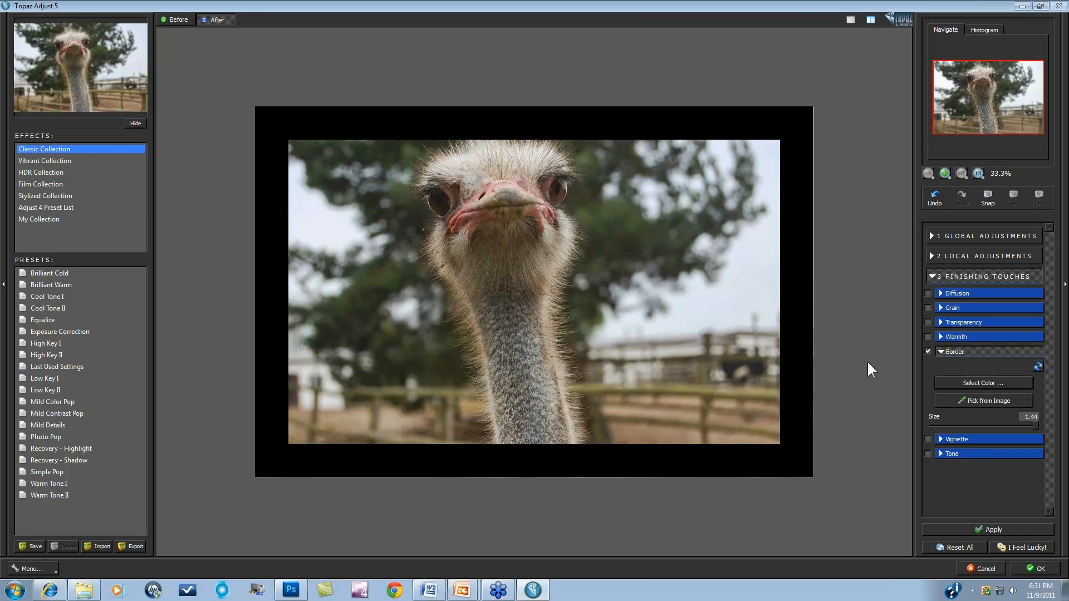
{"action": "left_click_drag", "start_coordinate": [1030, 425], "coordinate": [970, 427]}
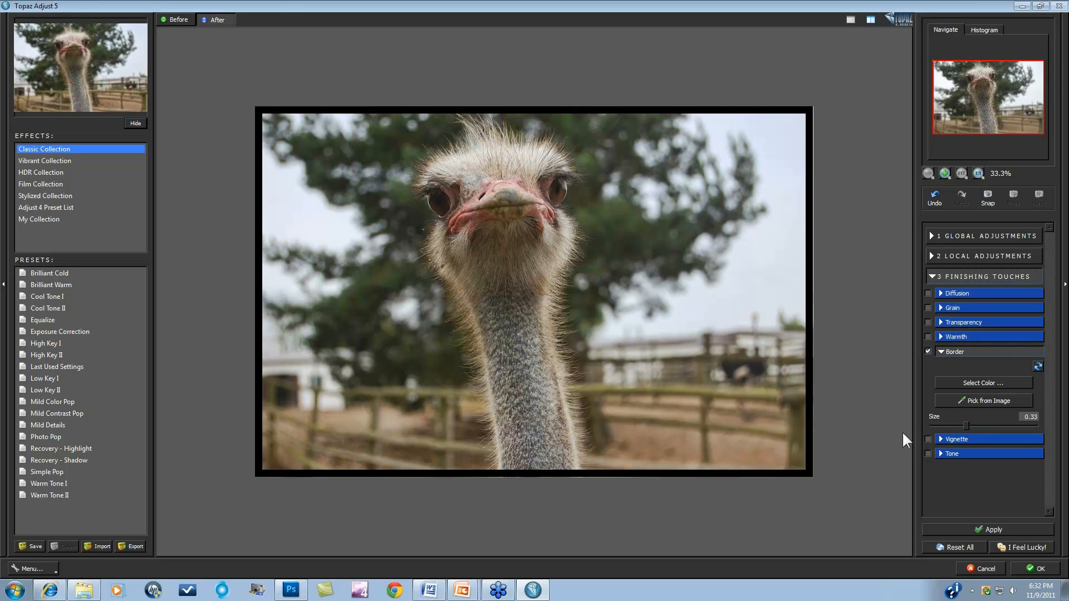
{"action": "left_click", "coordinate": [928, 351]}
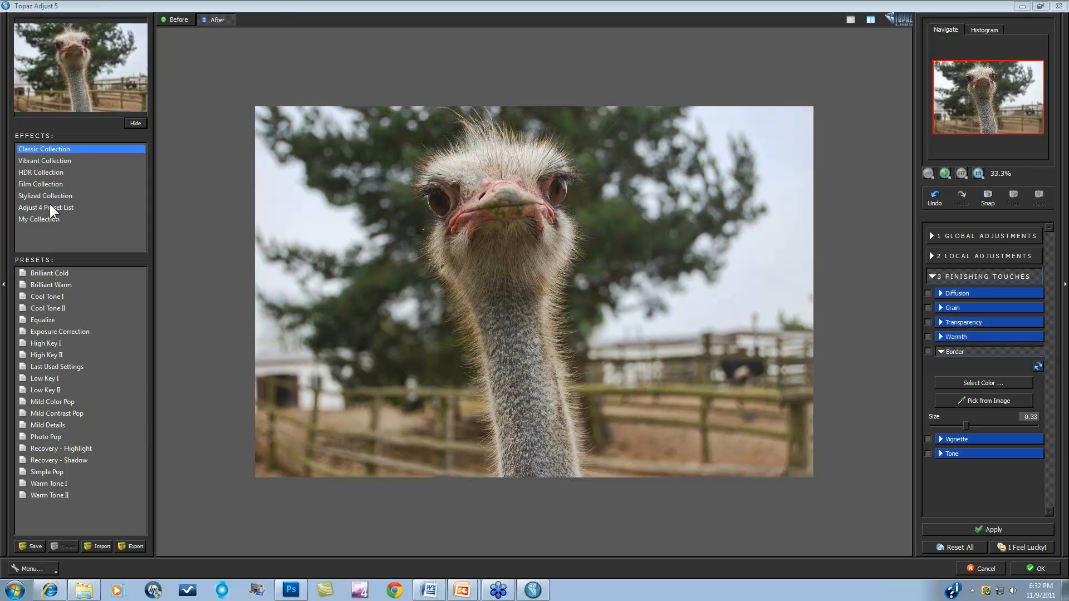
Apply the Vintage Grunge II preset from the Film Collection to the ostrich photo.
{"action": "left_click", "coordinate": [53, 184]}
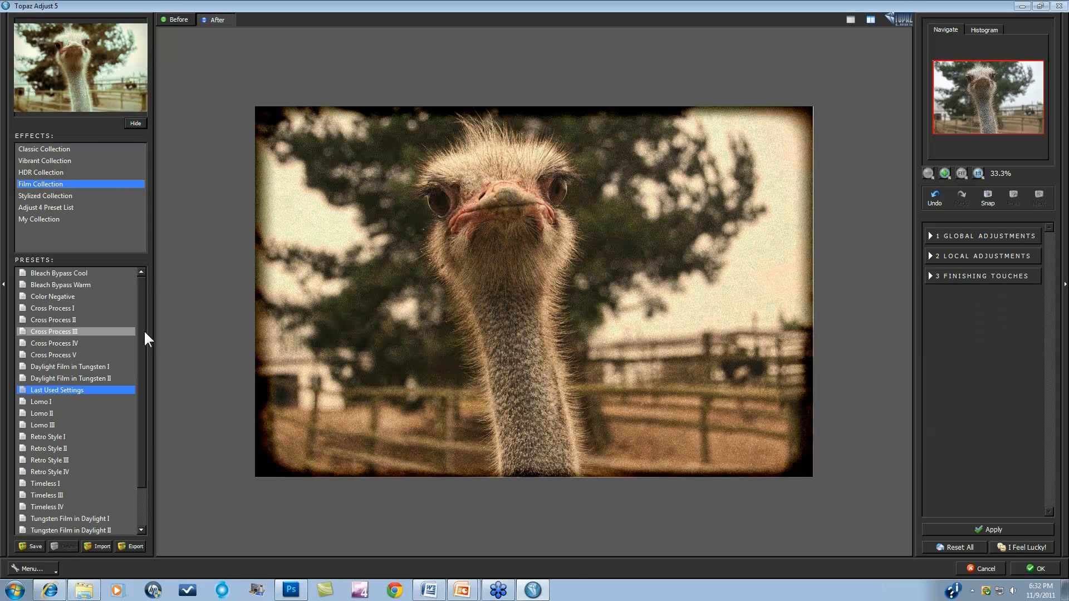
{"action": "left_click_drag", "start_coordinate": [138, 327], "coordinate": [140, 382]}
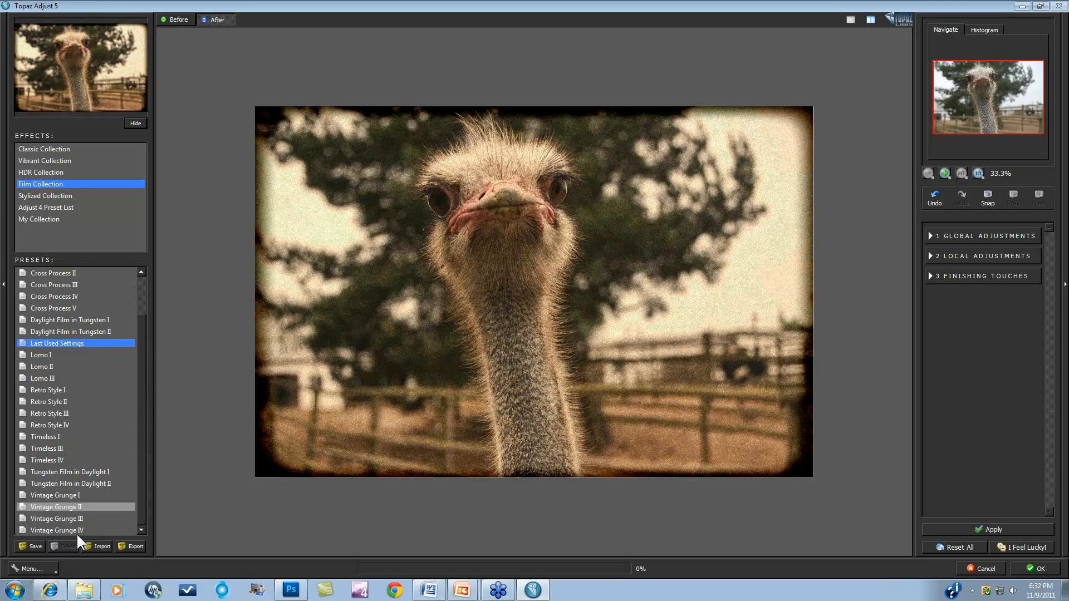
{"action": "left_click", "coordinate": [82, 507]}
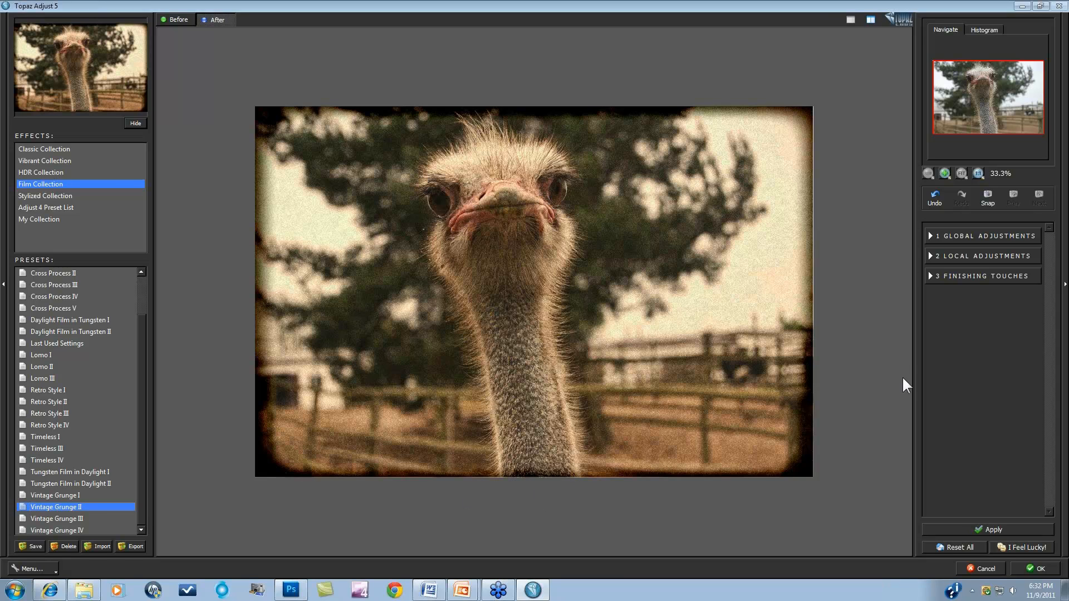
Switch the preset's Tone finishing touch off and on twice to compare its effect on the photo.
{"action": "left_click", "coordinate": [930, 276]}
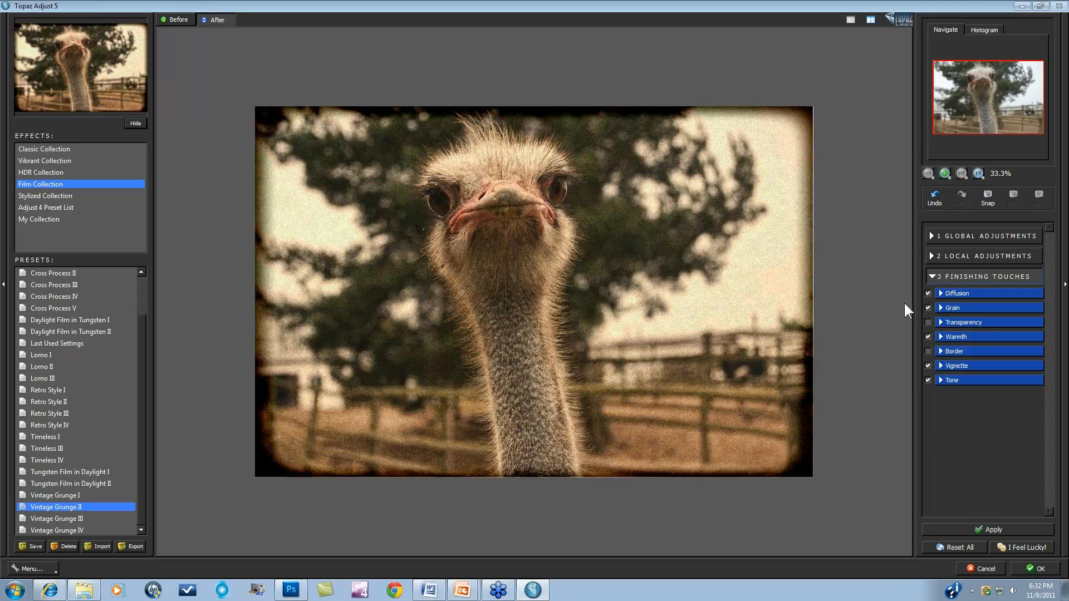
{"action": "left_click", "coordinate": [927, 379]}
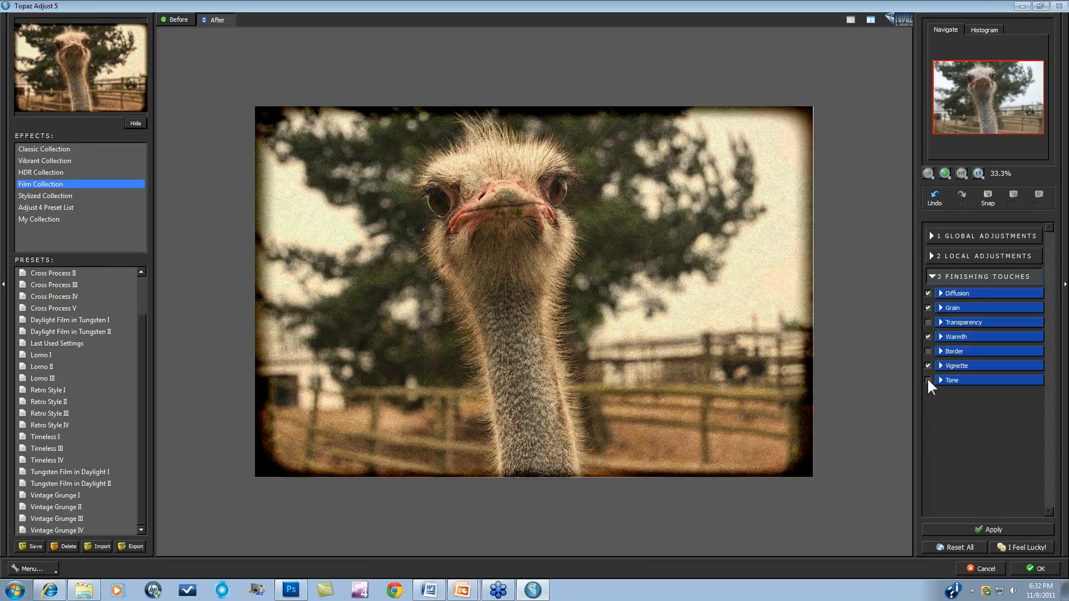
{"action": "left_click", "coordinate": [927, 379]}
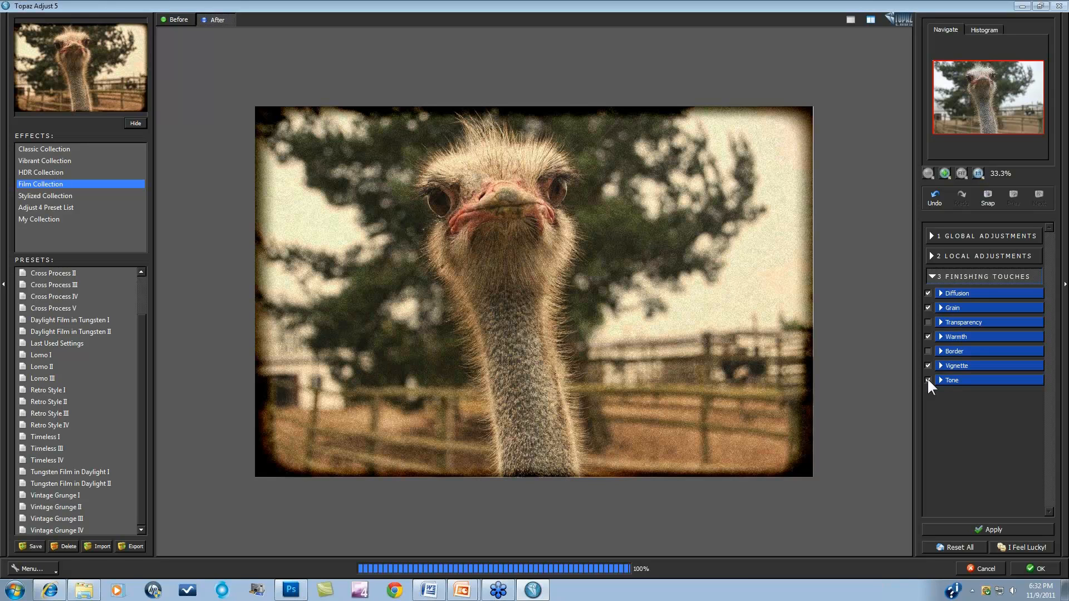
{"action": "left_click", "coordinate": [928, 379]}
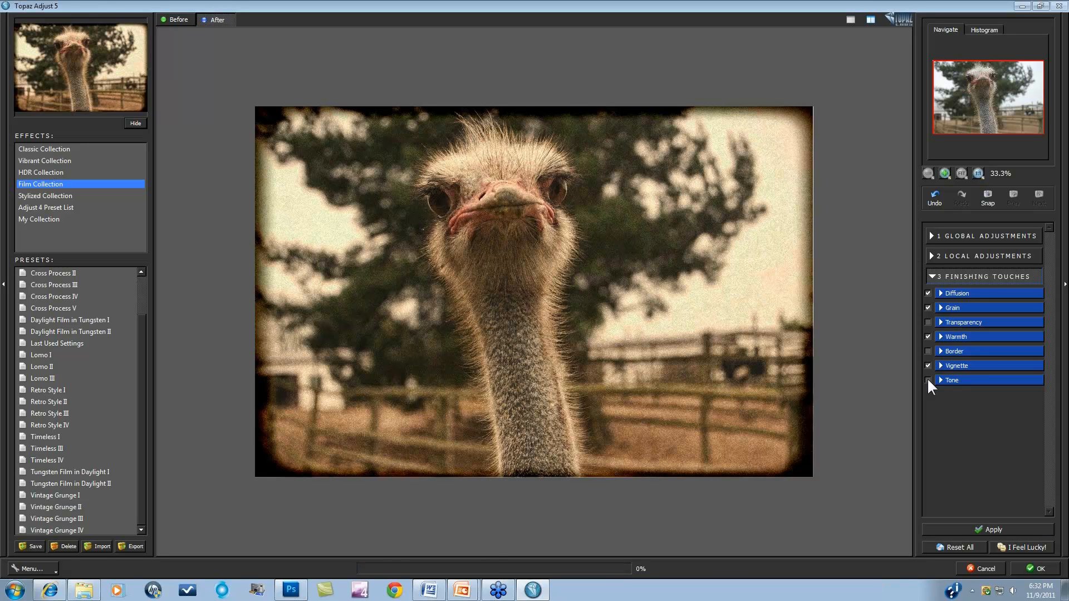
{"action": "left_click", "coordinate": [927, 379]}
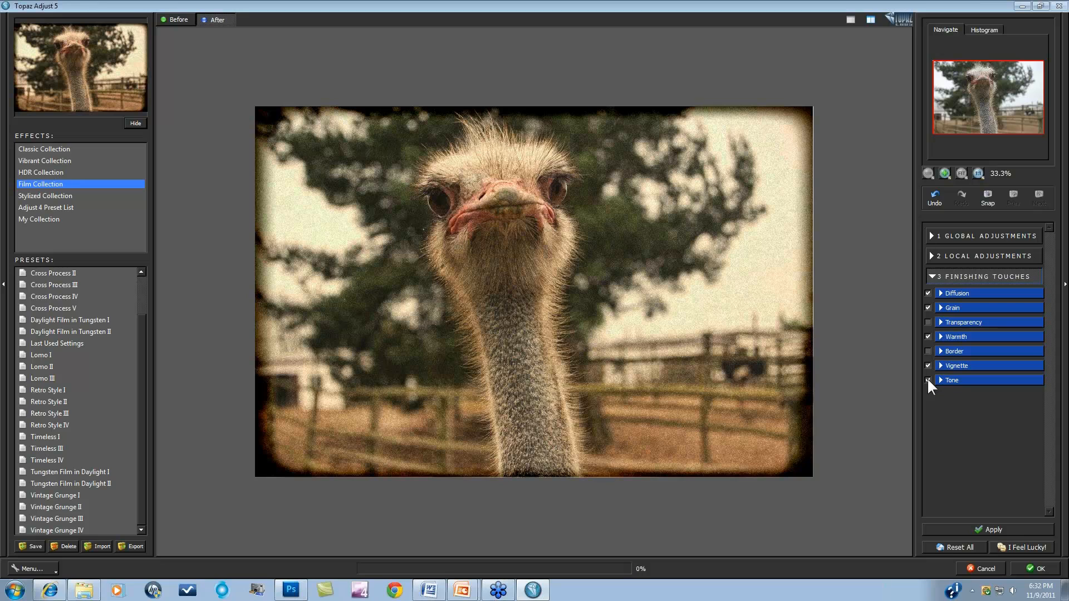
Expand the Tone settings, and switch the Vignette off and back on to compare its effect.
{"action": "left_click", "coordinate": [940, 381]}
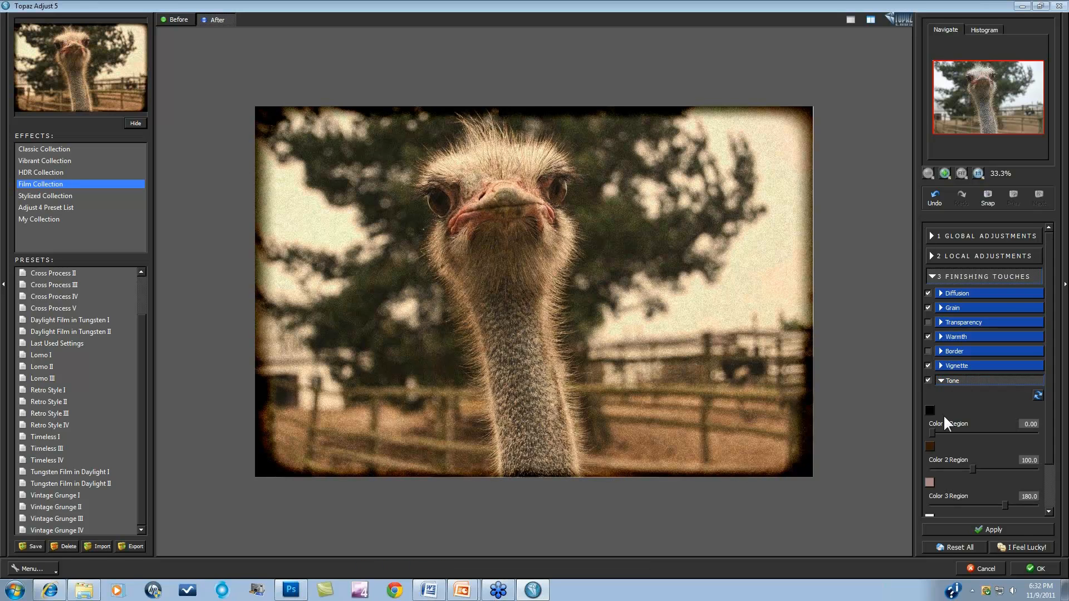
{"action": "left_click", "coordinate": [927, 365]}
{"action": "left_click", "coordinate": [927, 365]}
Open the Local Adjustments settings and select the Dodge brush.
{"action": "left_click", "coordinate": [931, 253]}
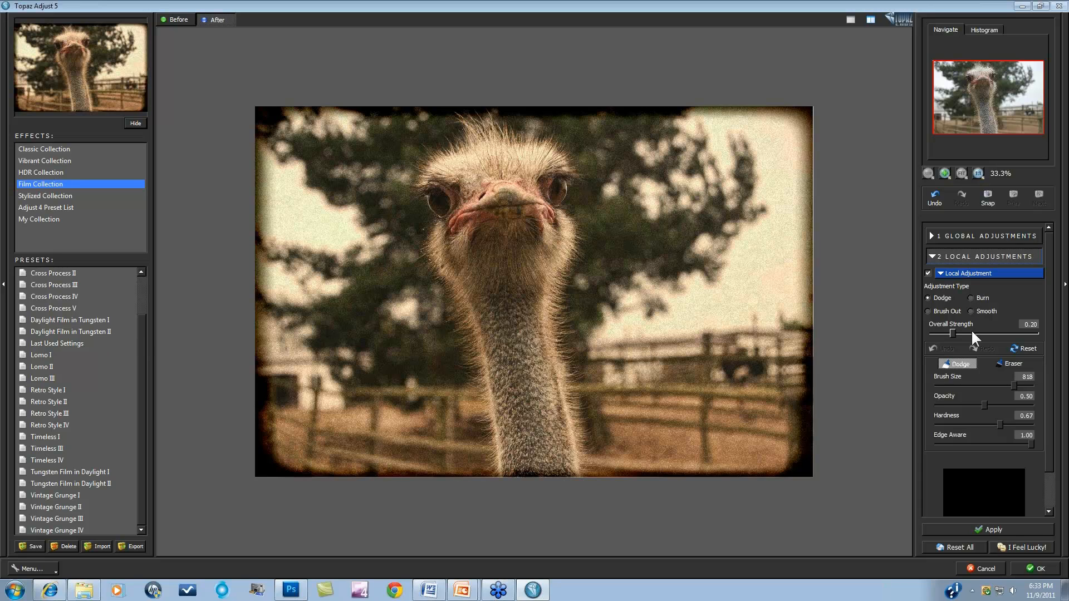
{"action": "left_click", "coordinate": [940, 365]}
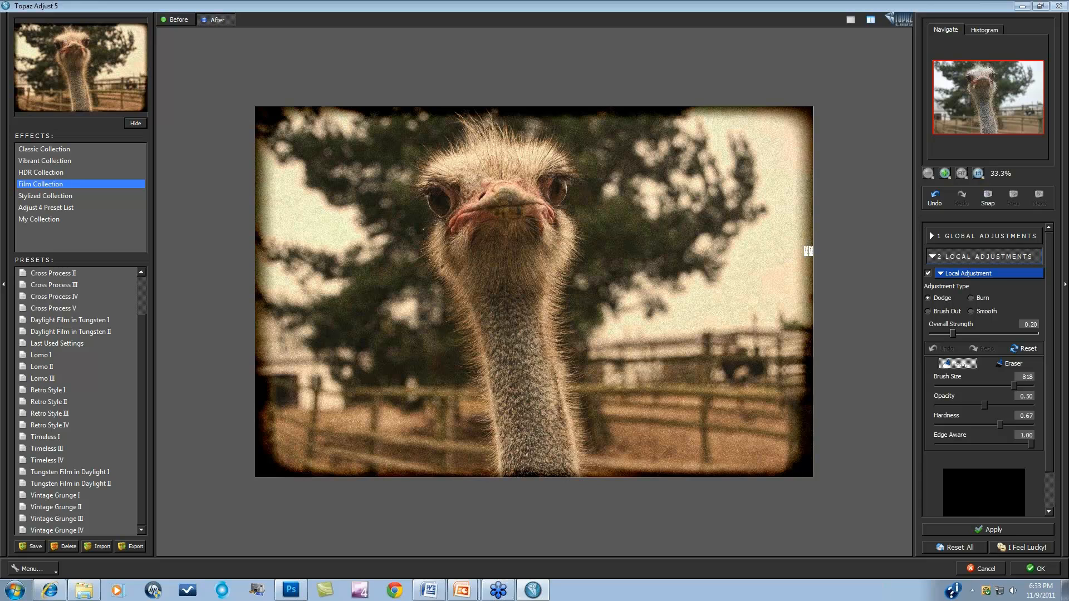